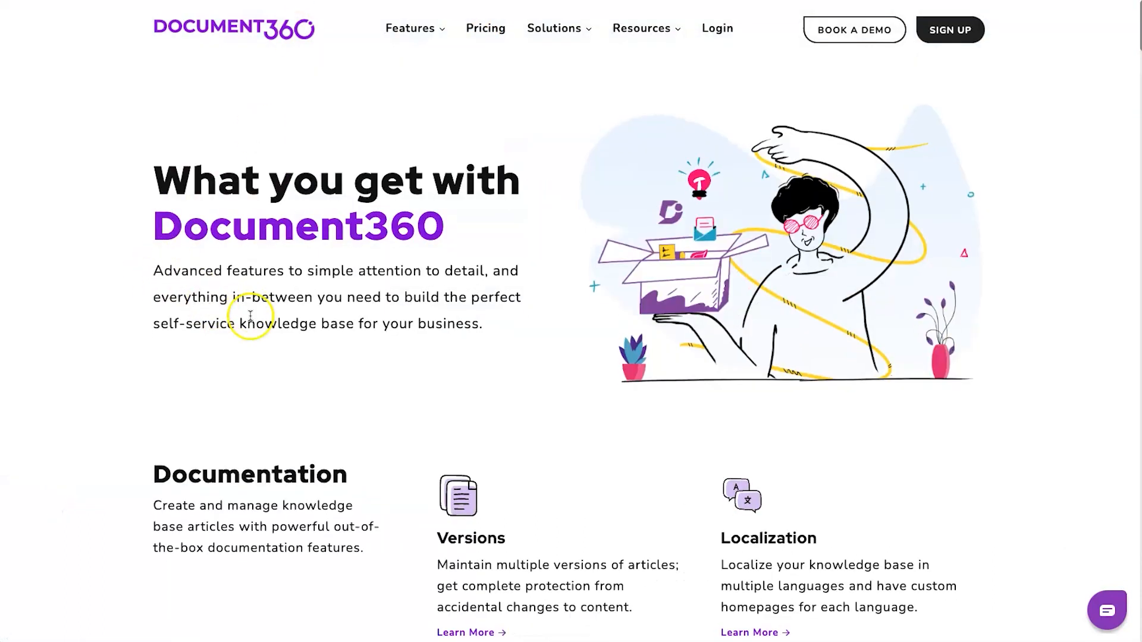
- Scroll down the 'What you get with Document360' features overview page
scroll(249, 321, down, 3)
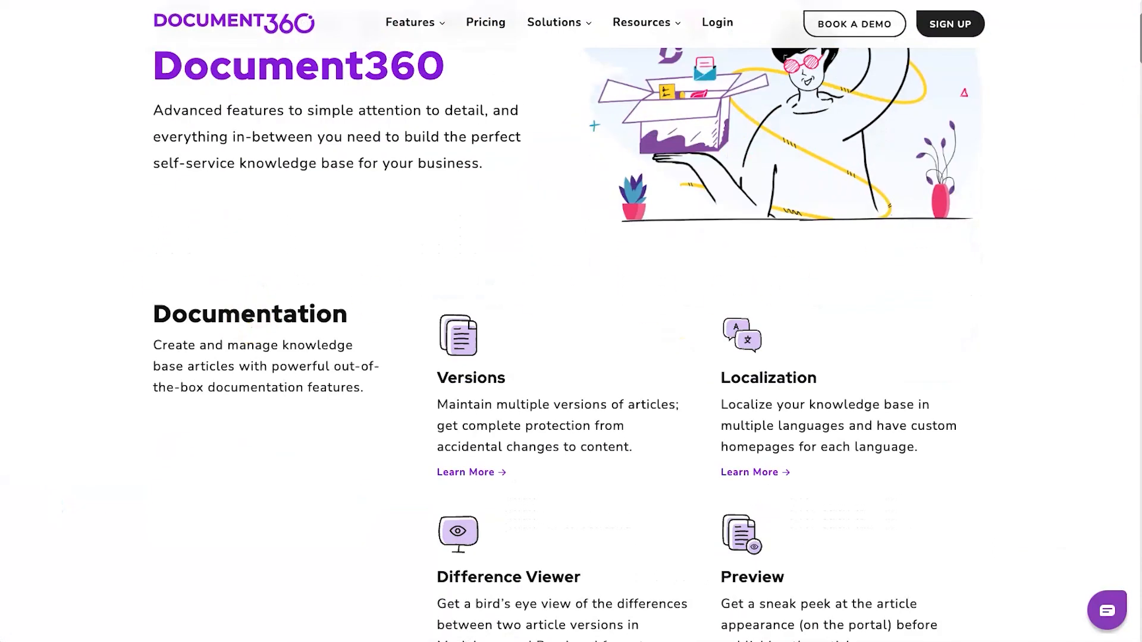
- Scroll through the Features page, briefly highlighting the WYSIWYG and Markdown support headings
drag(1141, 63, 1141, 78)
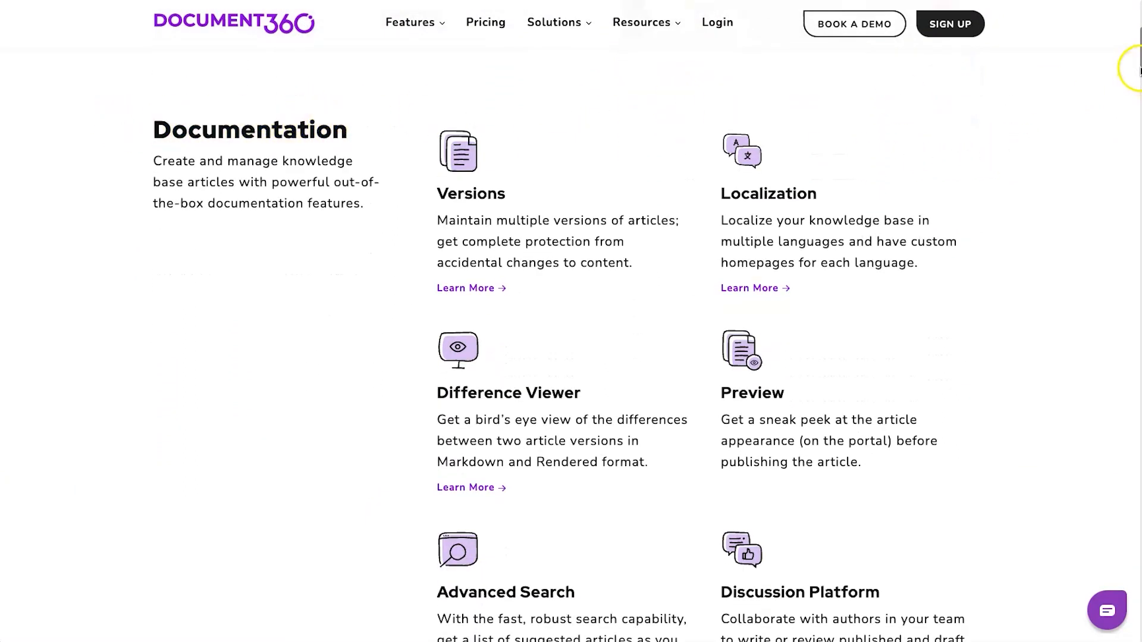
drag(1140, 69, 1127, 190)
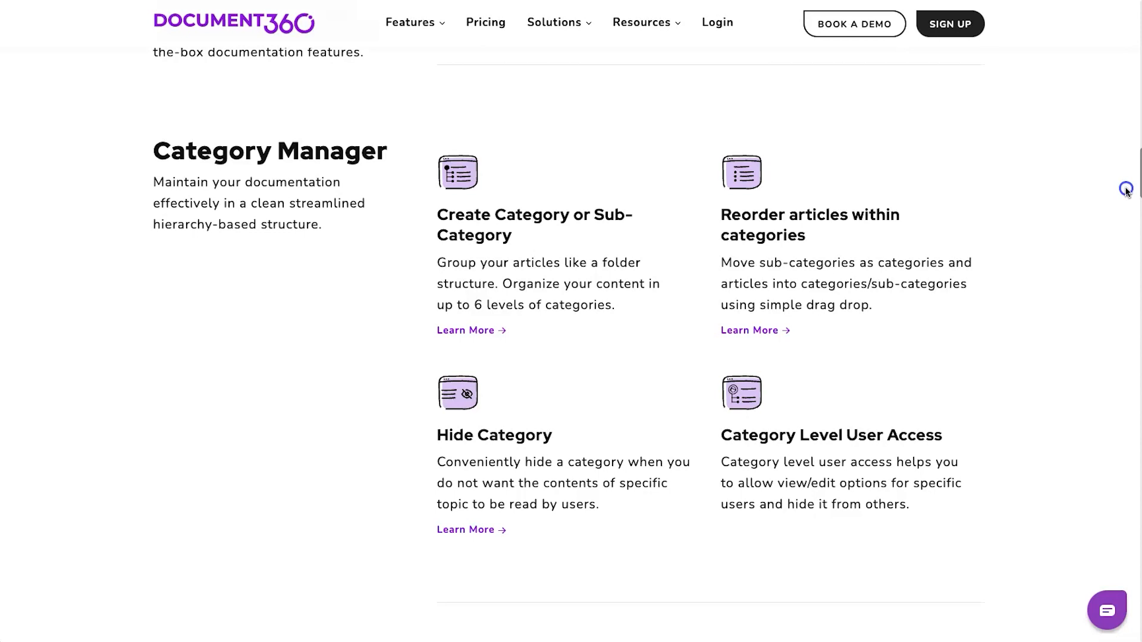
drag(1127, 191, 1117, 240)
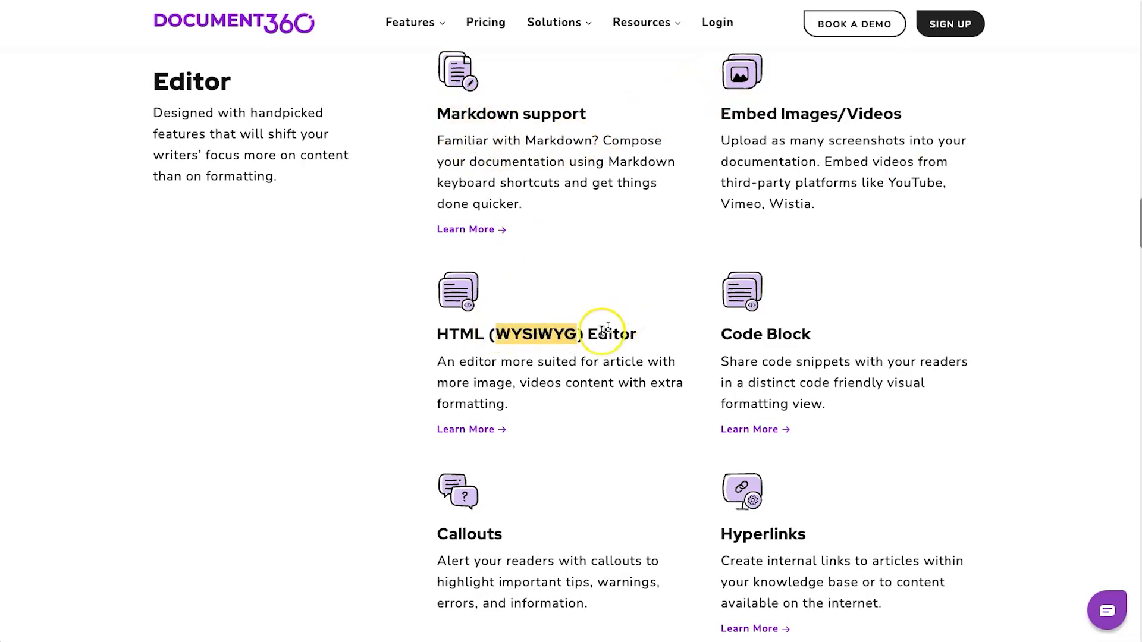
click(561, 337)
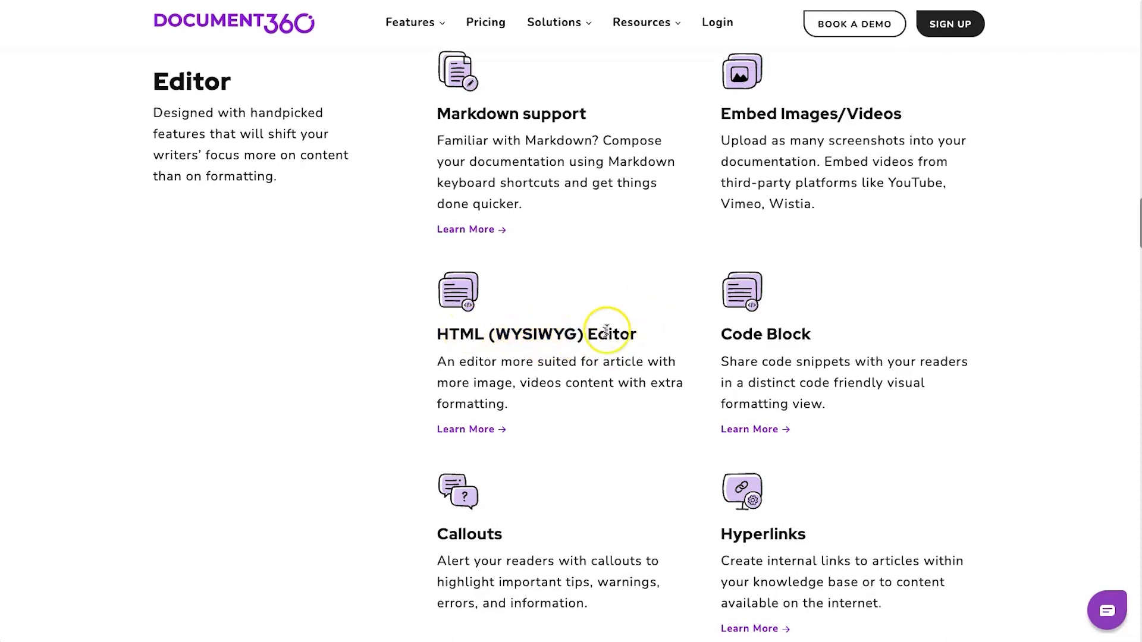
drag(497, 333, 555, 334)
click(559, 335)
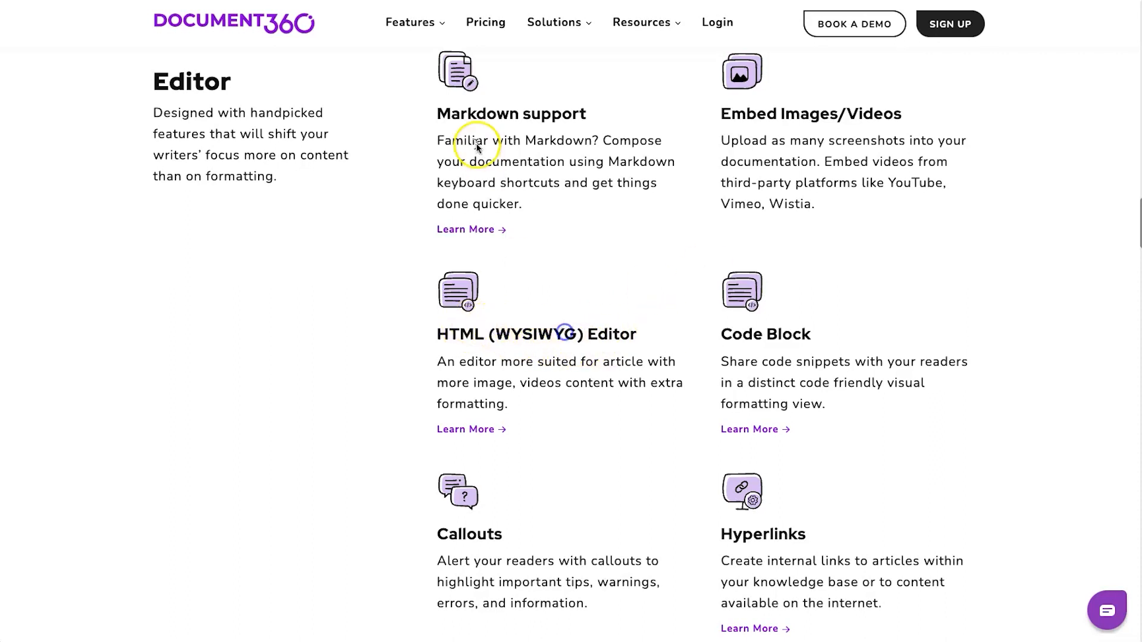
drag(437, 113, 518, 123)
click(518, 123)
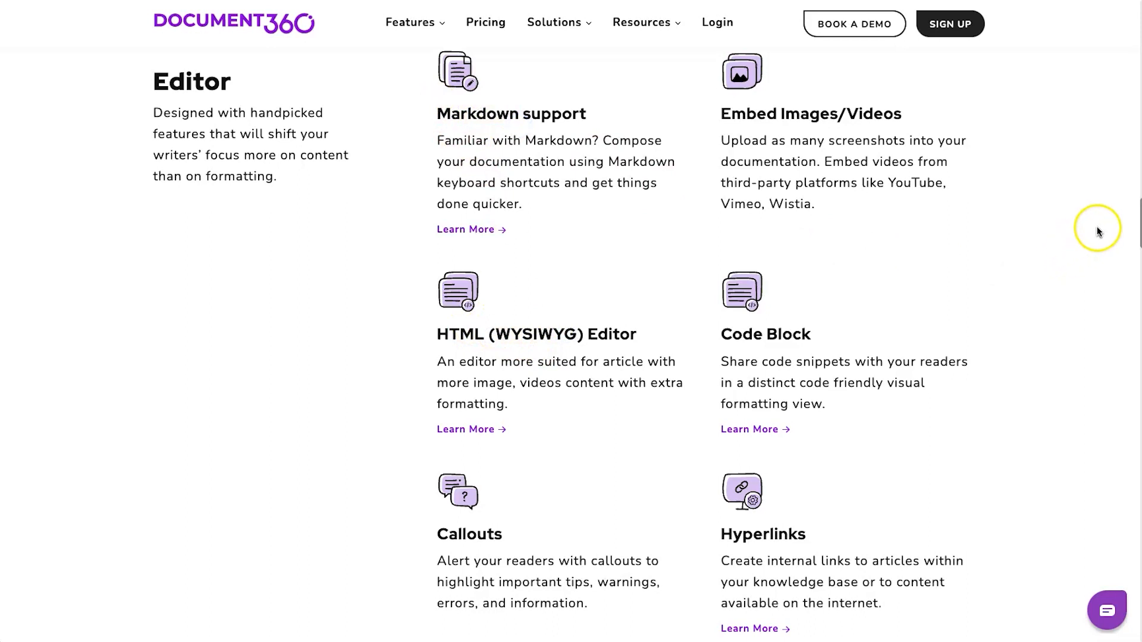
drag(1136, 215, 1115, 312)
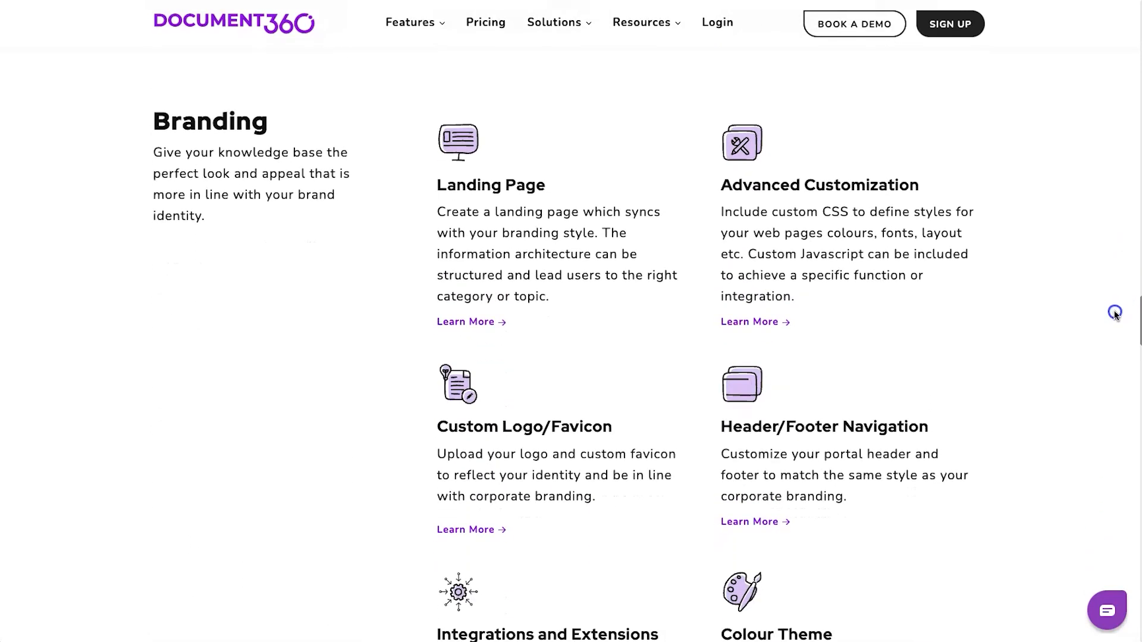
drag(1115, 312, 1115, 320)
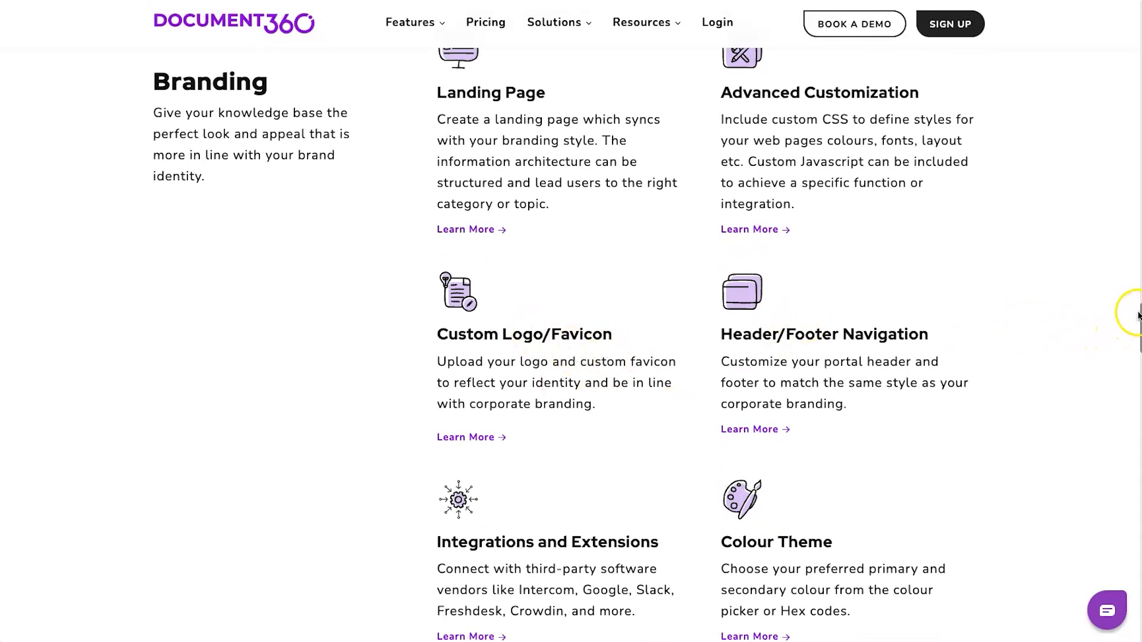
drag(1139, 309, 1139, 377)
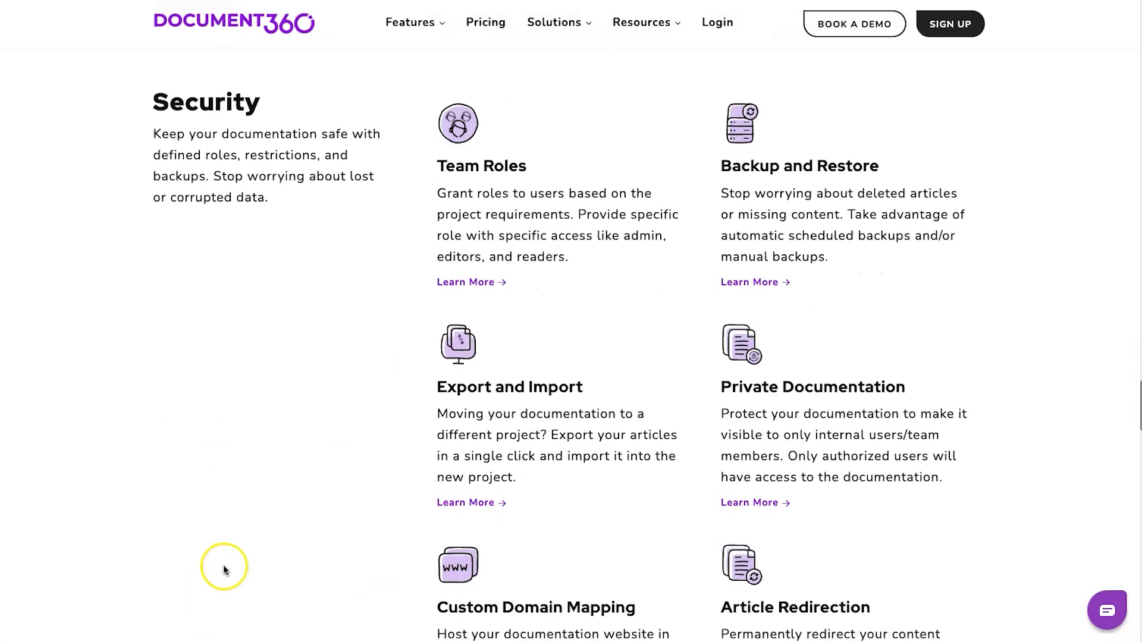
- Scroll further down through the remaining Document360 feature sections
scroll(226, 559, down, 1)
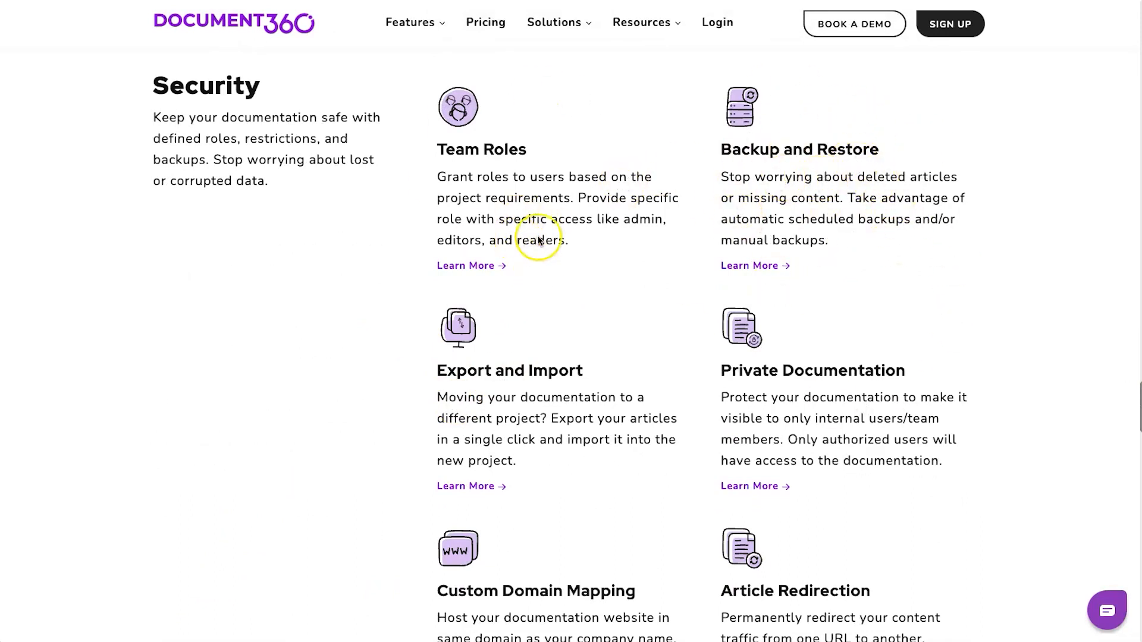
scroll(525, 239, down, 1)
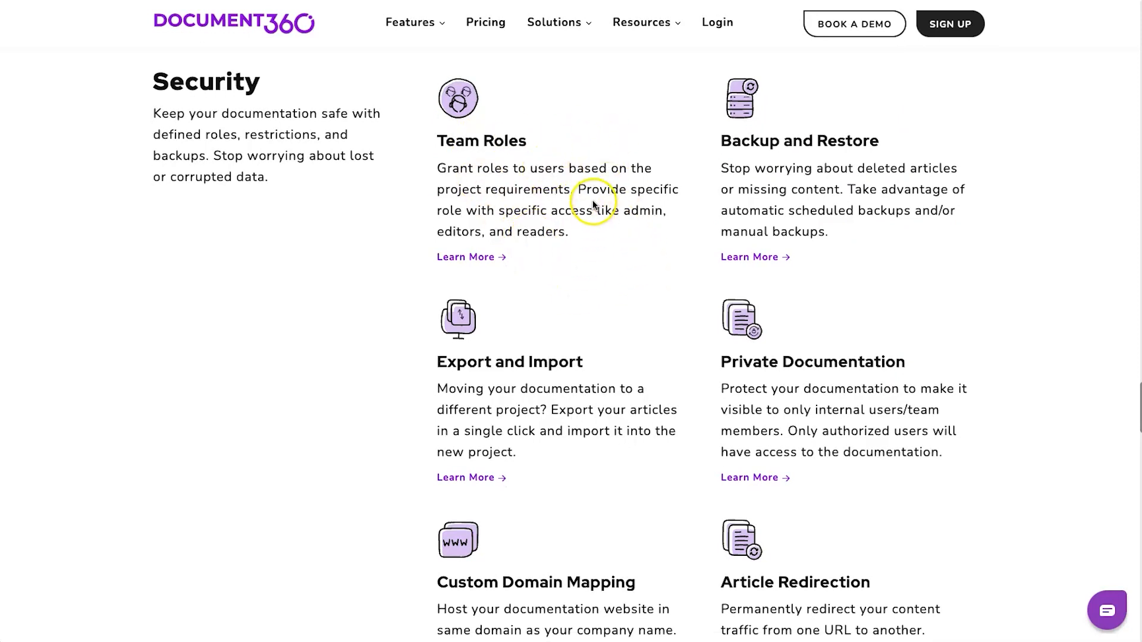
scroll(594, 204, down, 2)
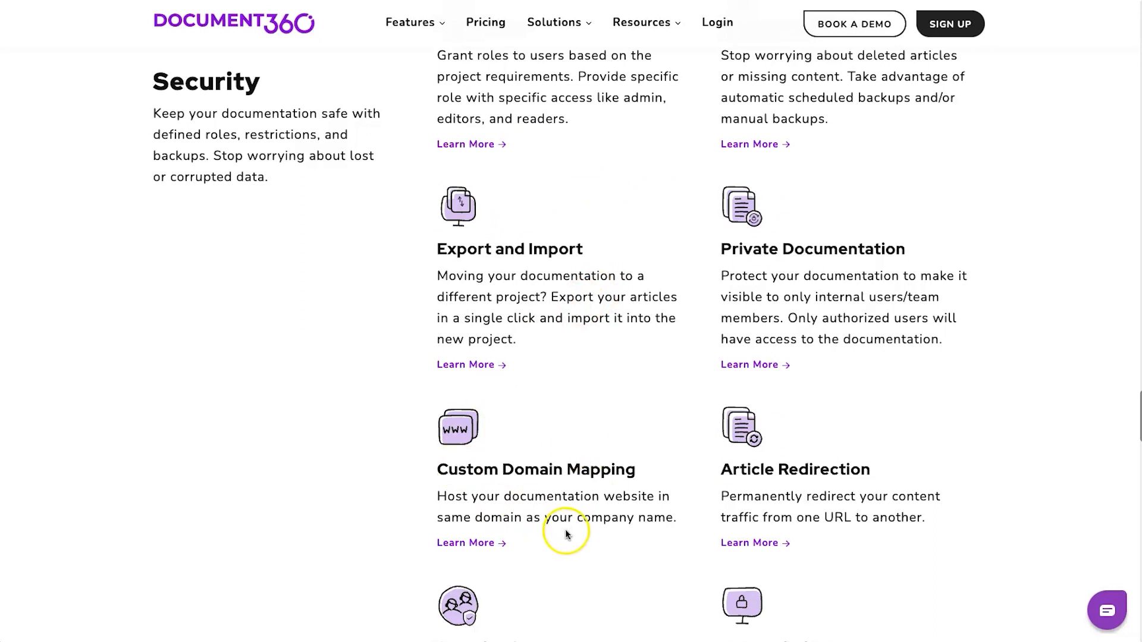
scroll(565, 534, down, 10)
scroll(538, 318, up, 3)
drag(727, 212, 843, 216)
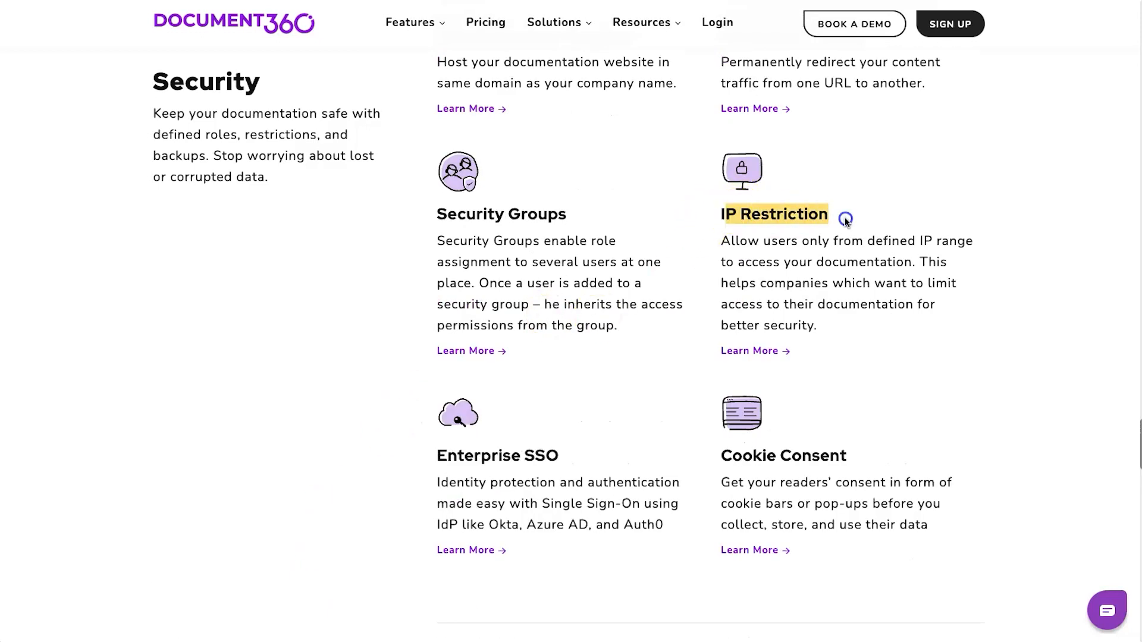
scroll(734, 319, down, 11)
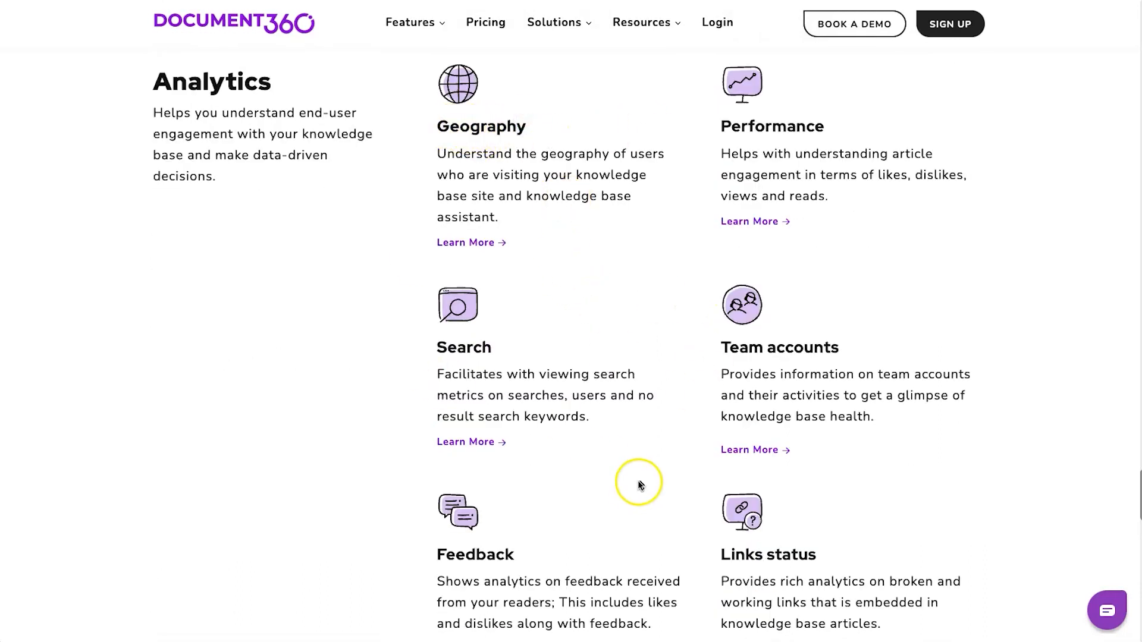
scroll(683, 378, down, 20)
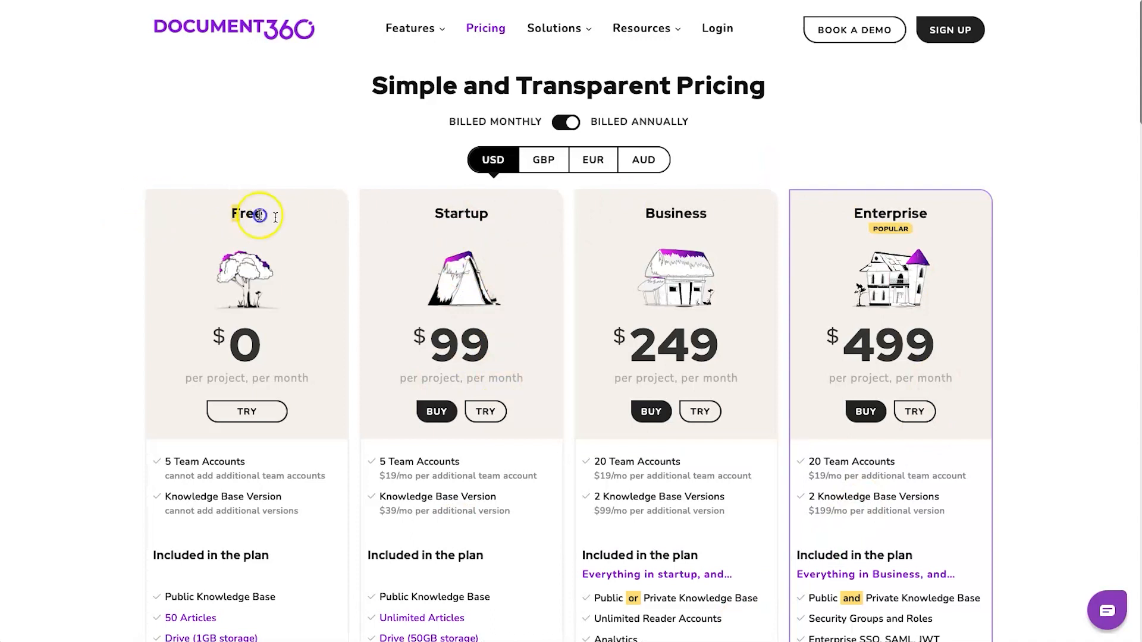
- Review the Free, Startup, Business and Enterprise plans on the pricing page
scroll(256, 363, down, 3)
mouse_move(218, 473)
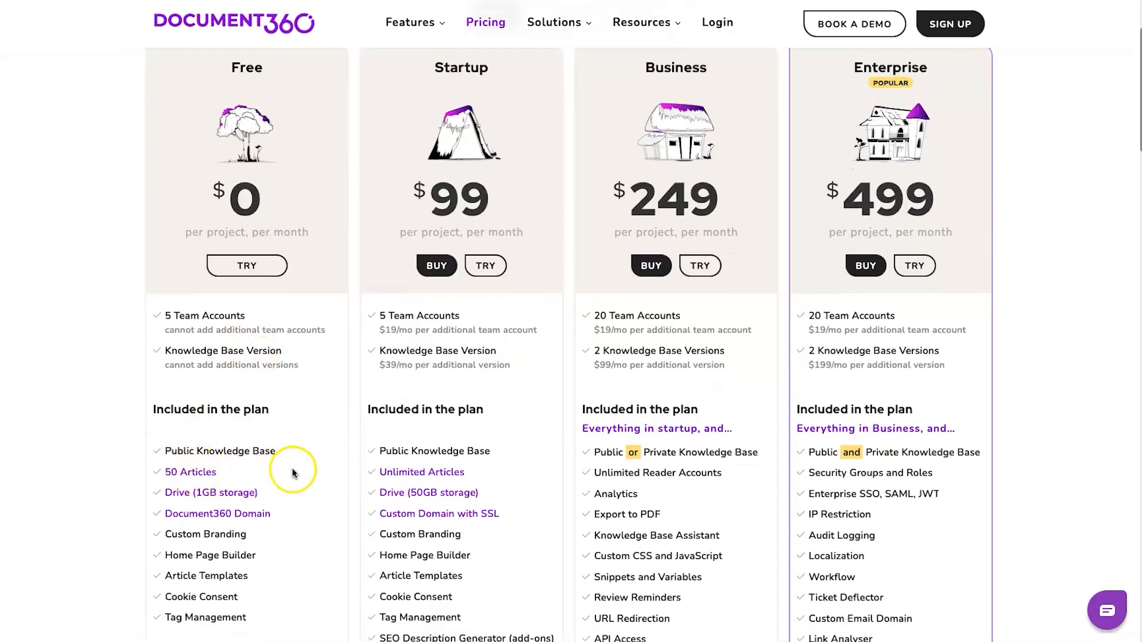
mouse_move(194, 454)
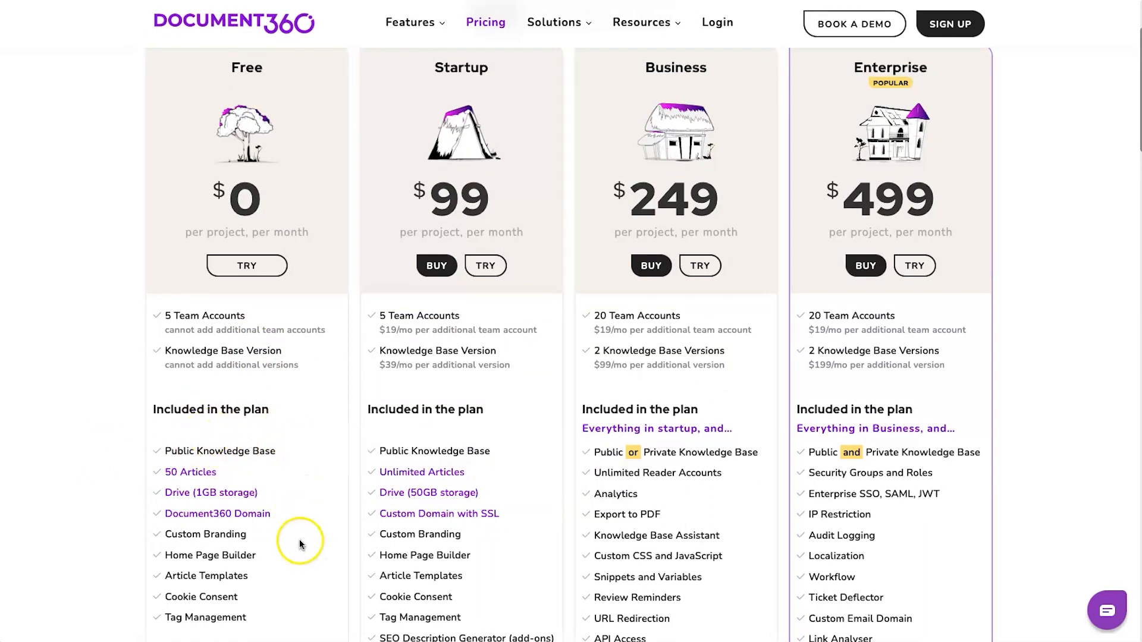
mouse_move(466, 519)
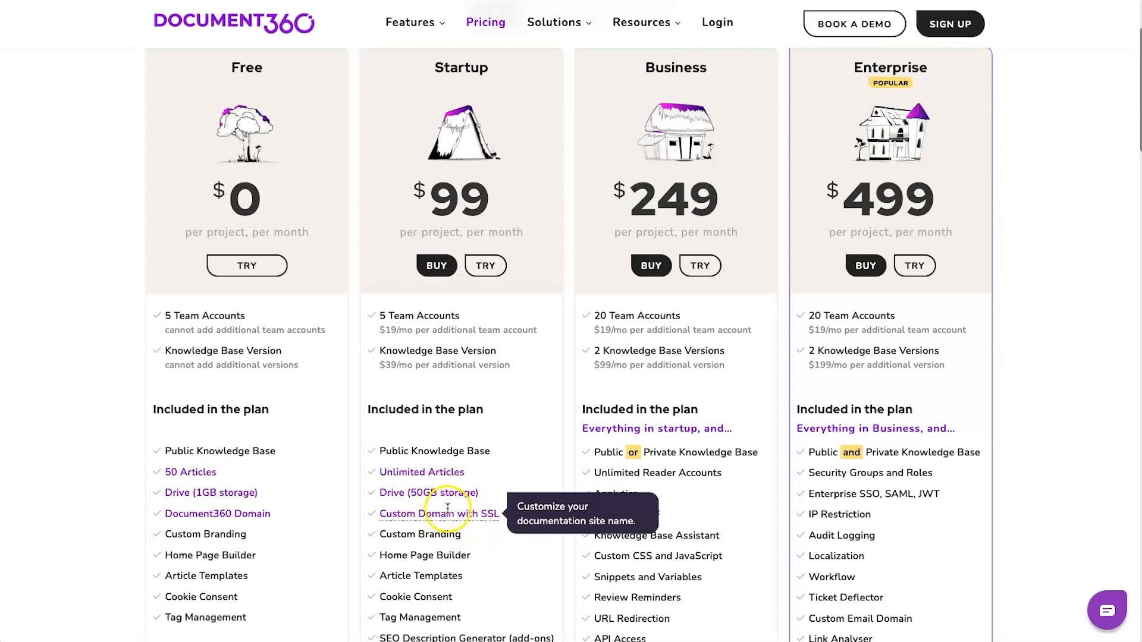
scroll(450, 83, up, 1)
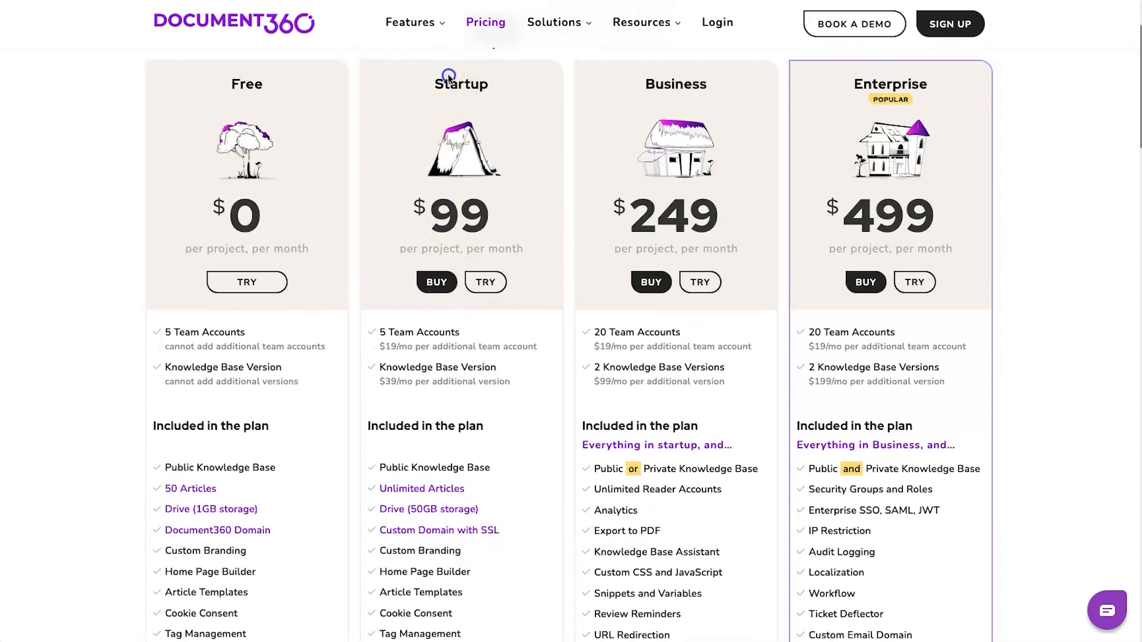
scroll(232, 485, down, 1)
mouse_move(197, 591)
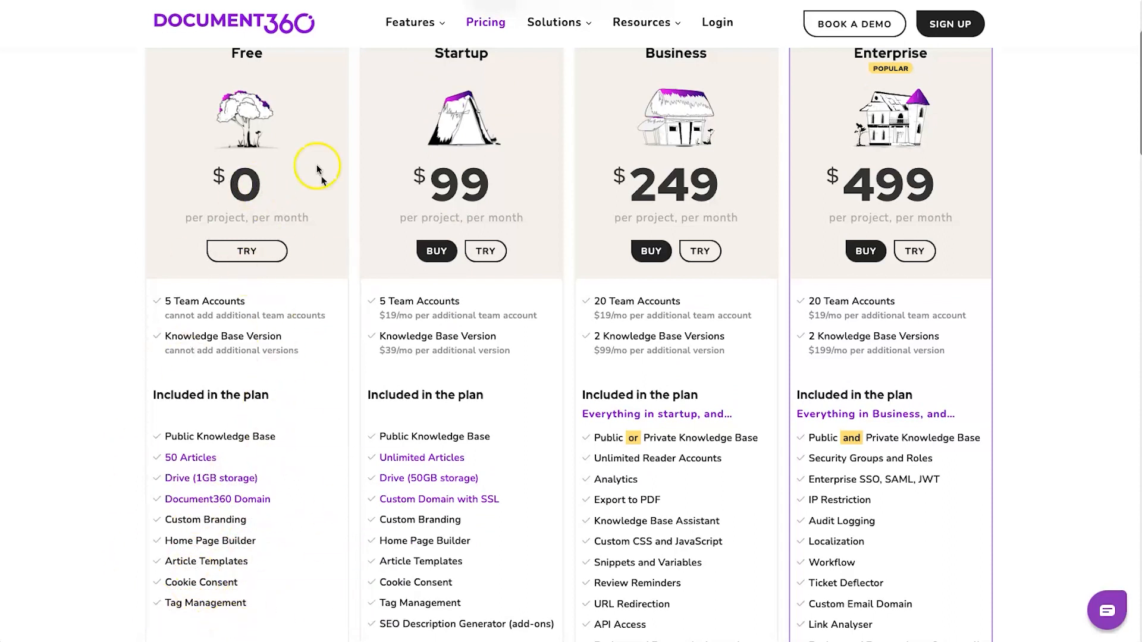
scroll(464, 101, down, 2)
mouse_move(418, 457)
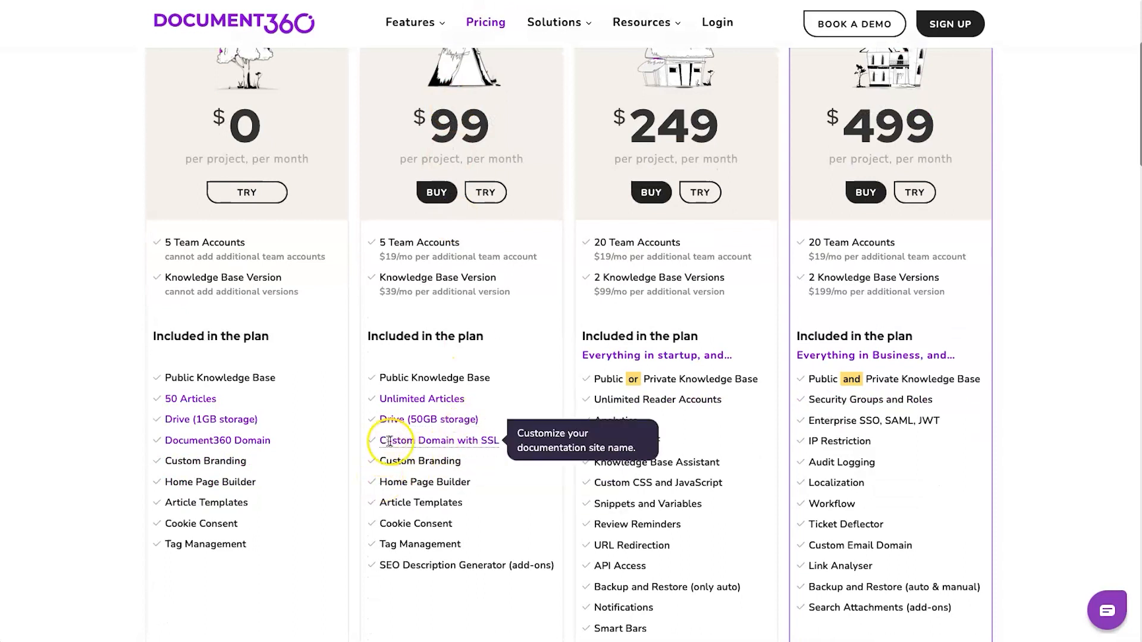
mouse_move(493, 442)
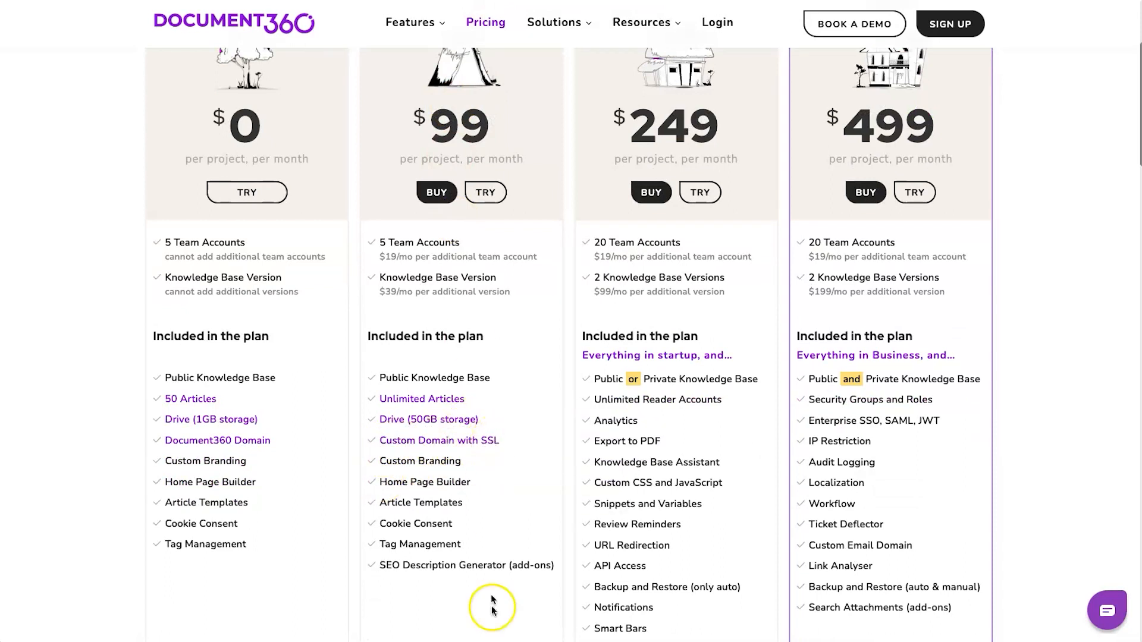
mouse_move(455, 569)
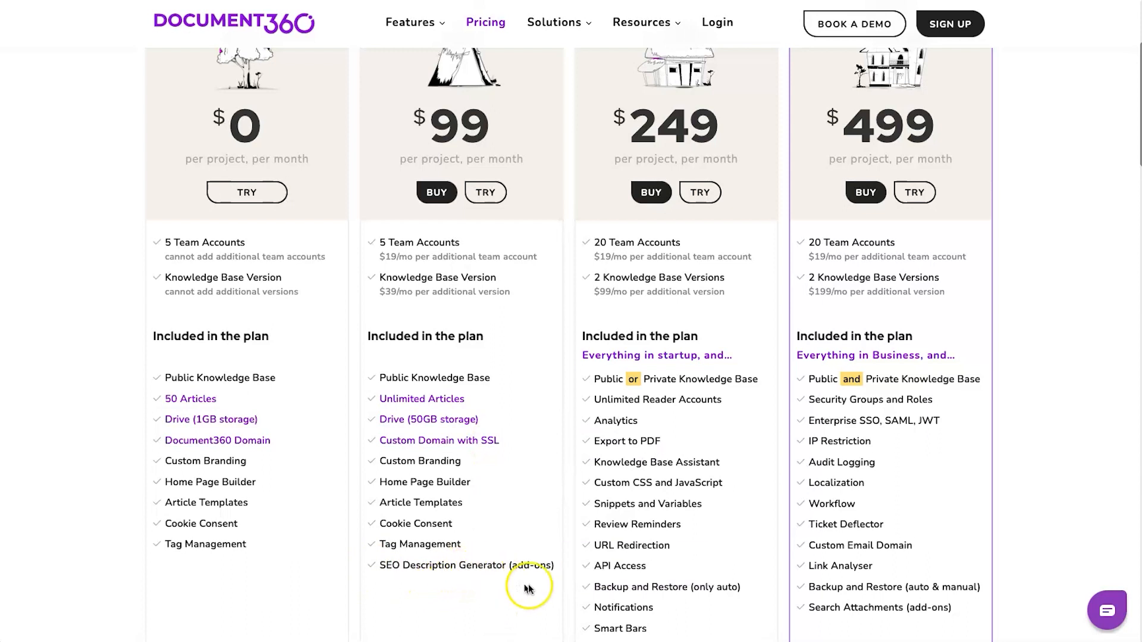
mouse_move(643, 372)
- Scroll up and down the pricing page to compare the plan details
scroll(643, 372, up, 2)
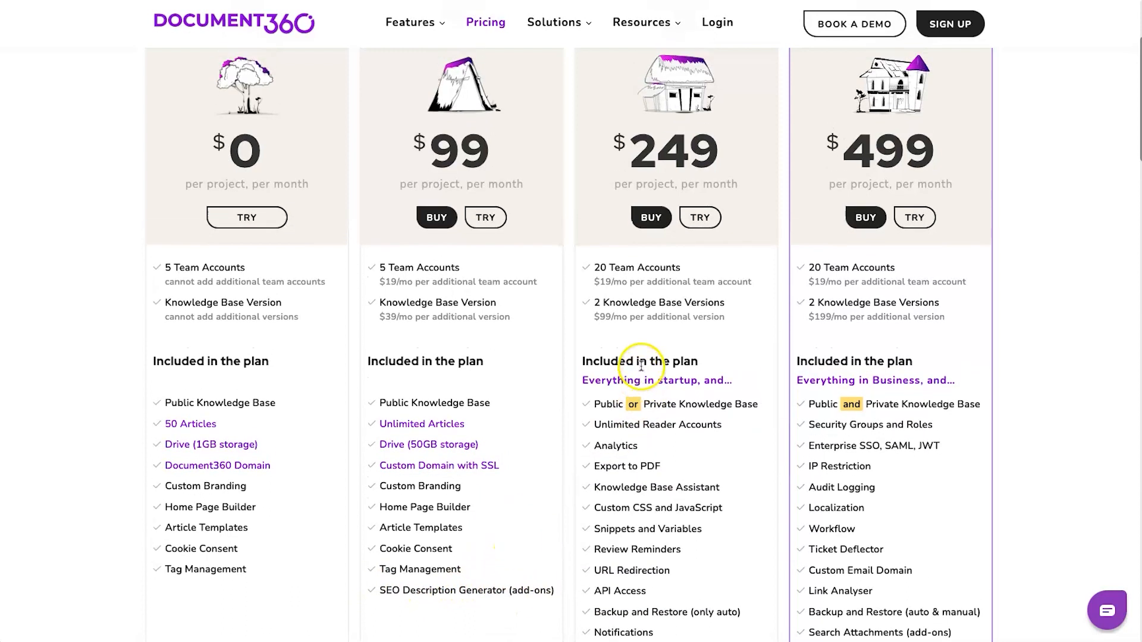
mouse_move(674, 475)
scroll(675, 482, down, 1)
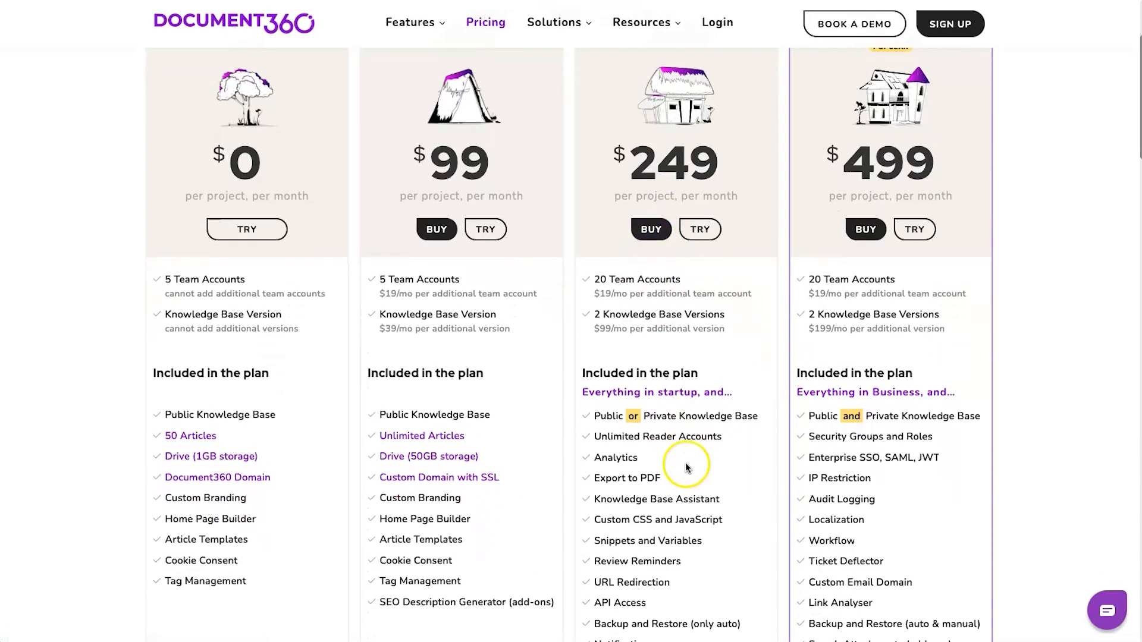
mouse_move(660, 311)
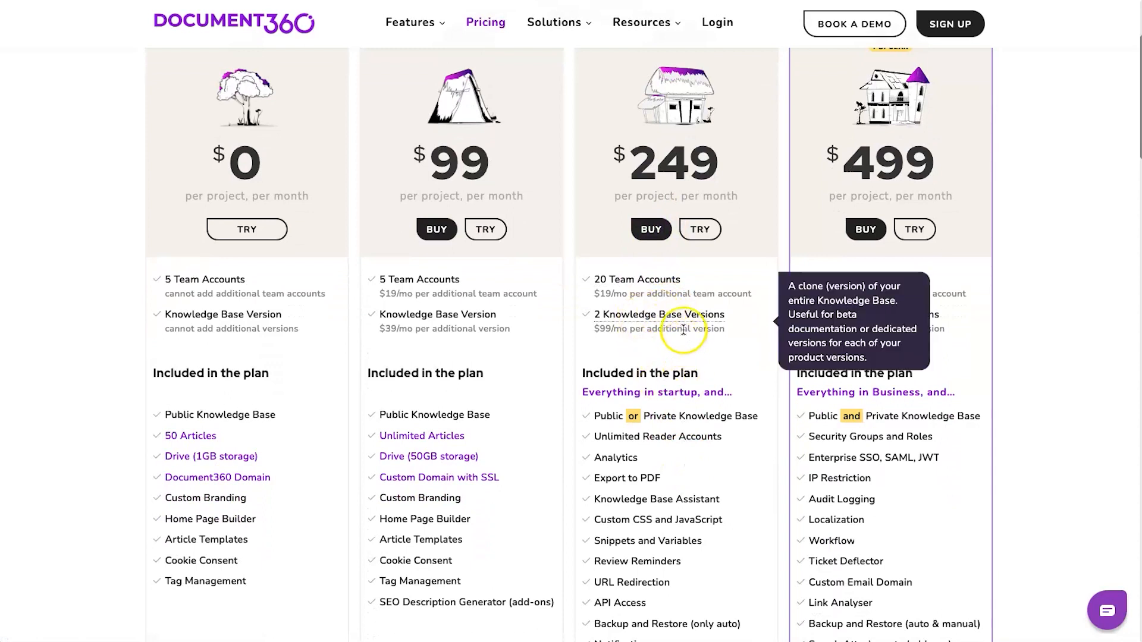
scroll(668, 344, down, 2)
mouse_move(671, 361)
scroll(672, 361, down, 2)
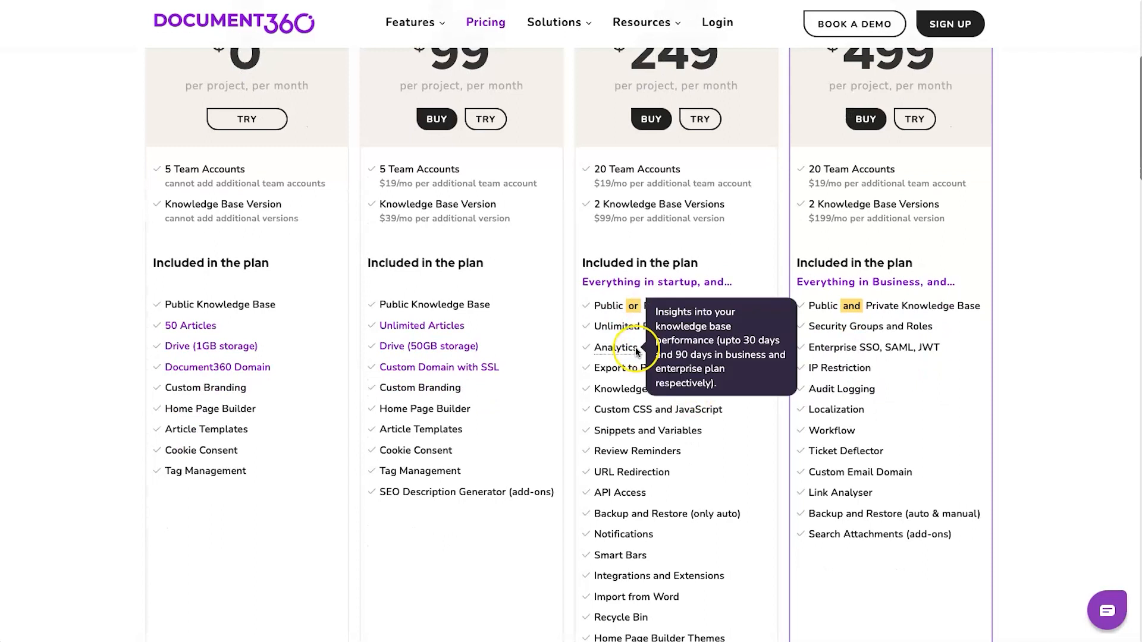
scroll(658, 377, down, 5)
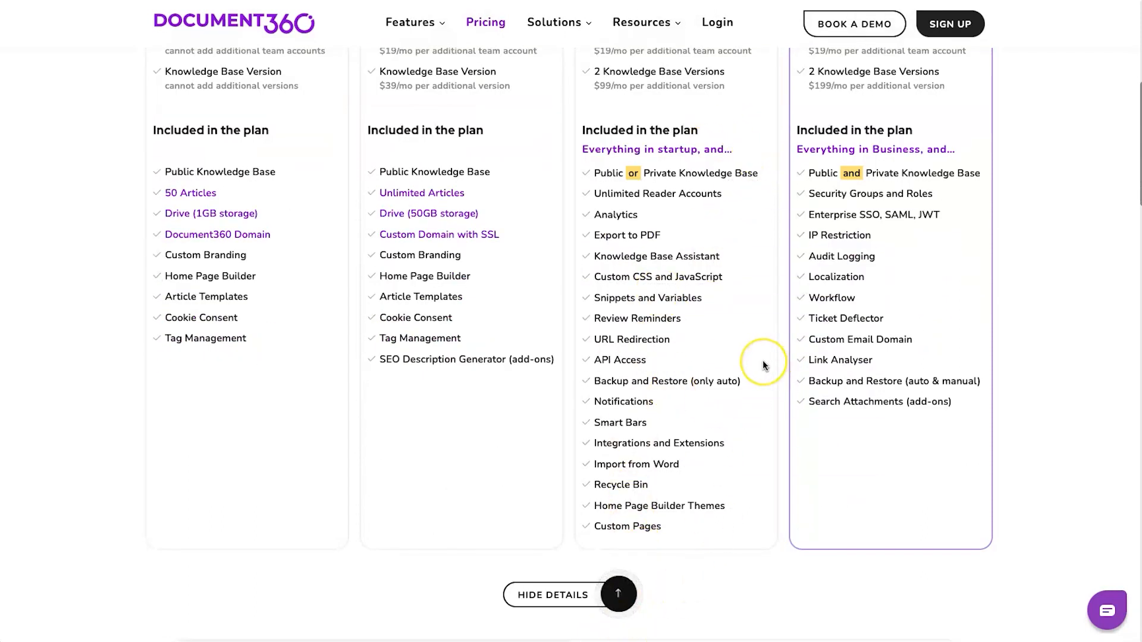
scroll(764, 365, up, 5)
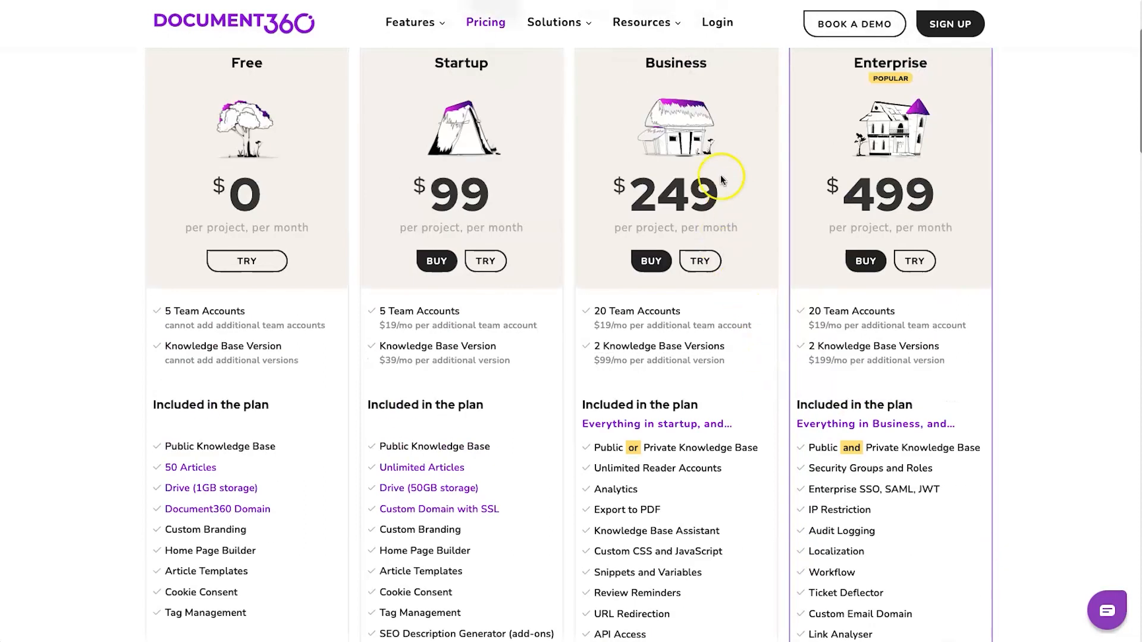
scroll(699, 152, up, 1)
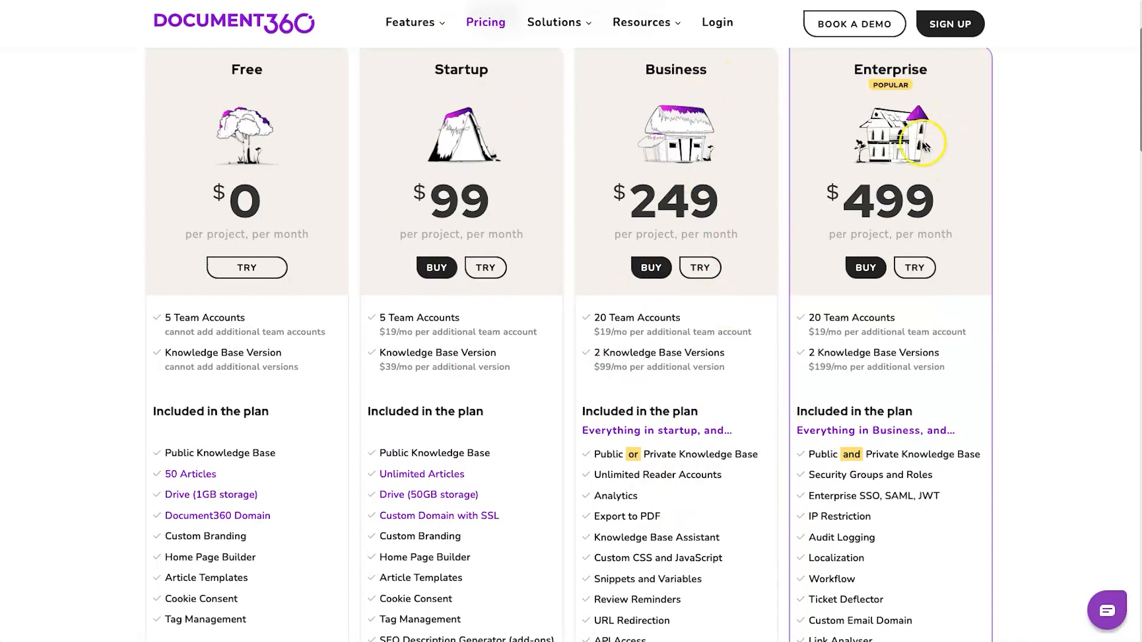
scroll(984, 433, down, 3)
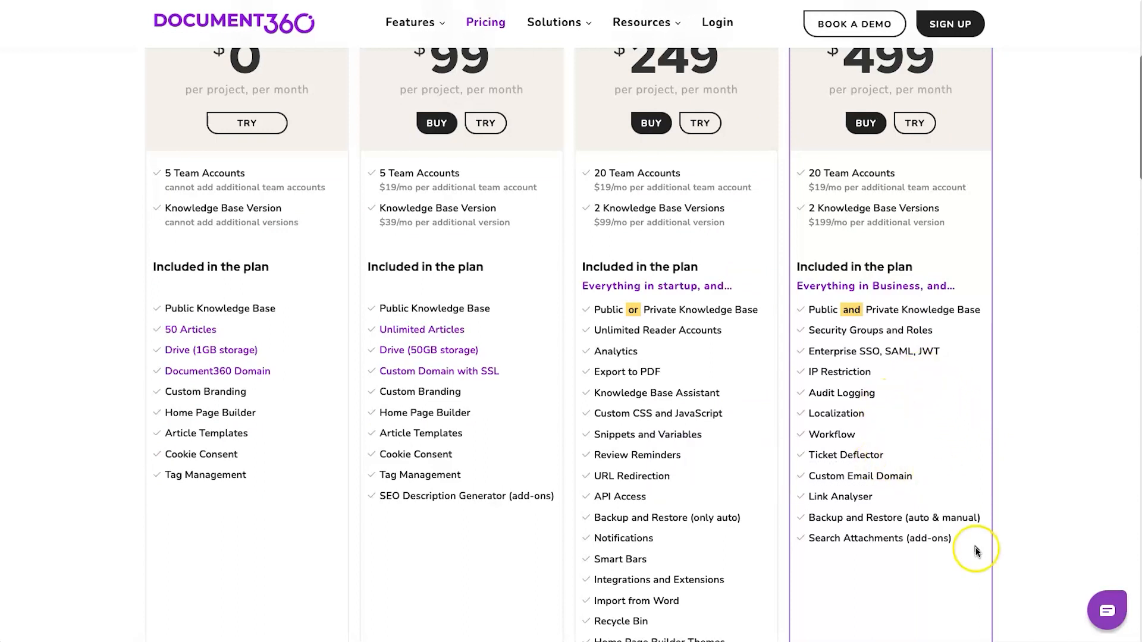
scroll(973, 550, down, 1)
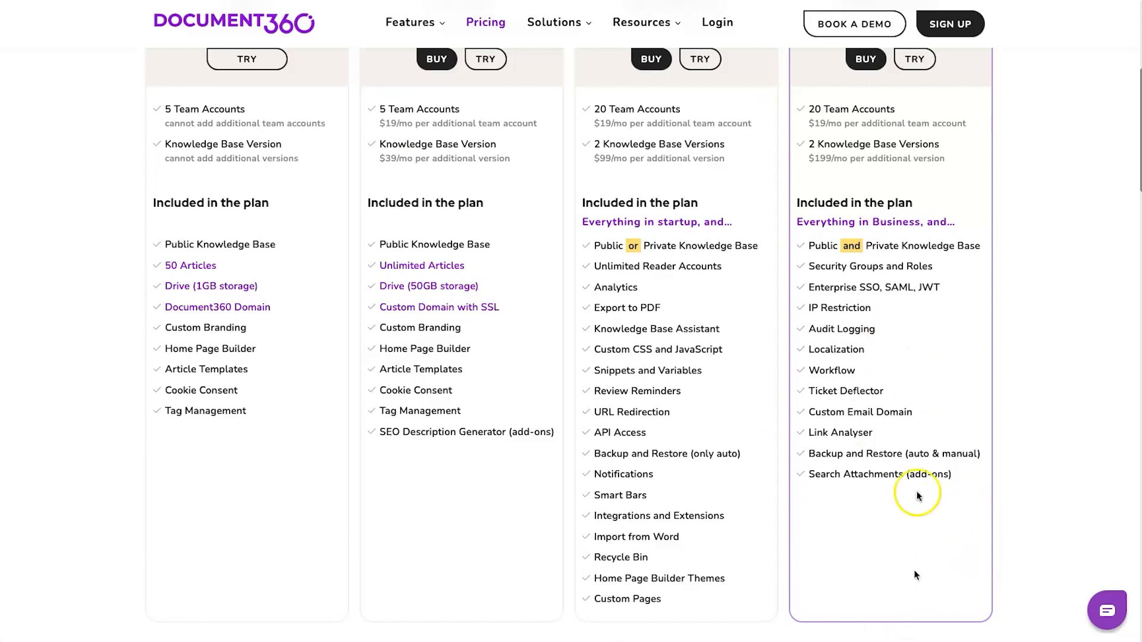
scroll(904, 395, up, 4)
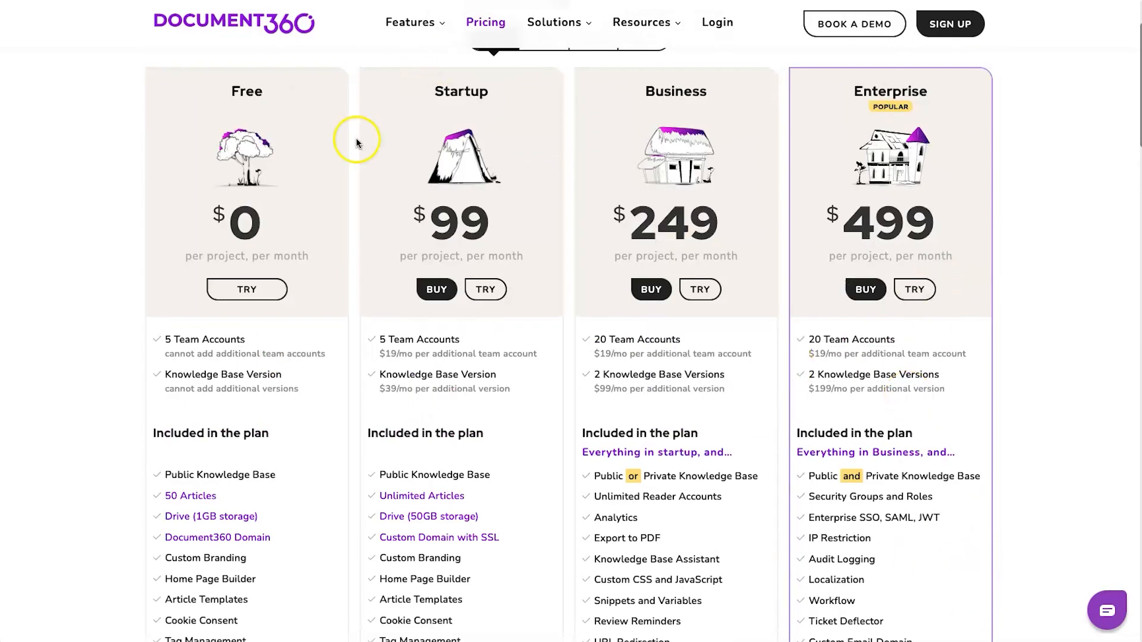
scroll(576, 230, up, 2)
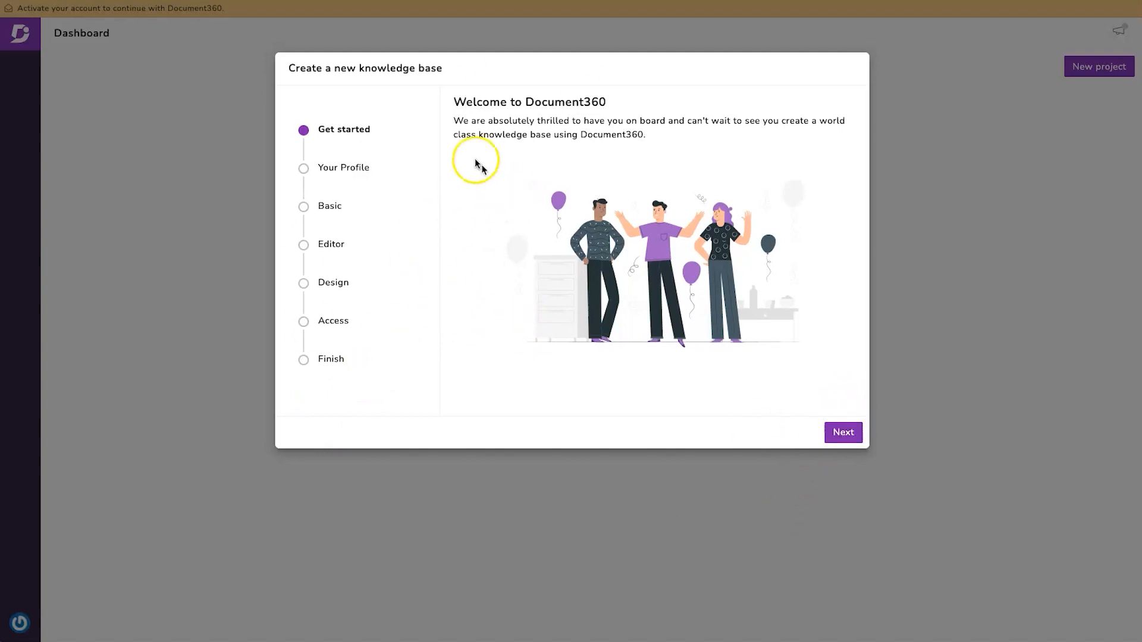
- Save the profile, name the knowledge base Legit Marketing Reviews and set subdomain lmreviews
click(851, 436)
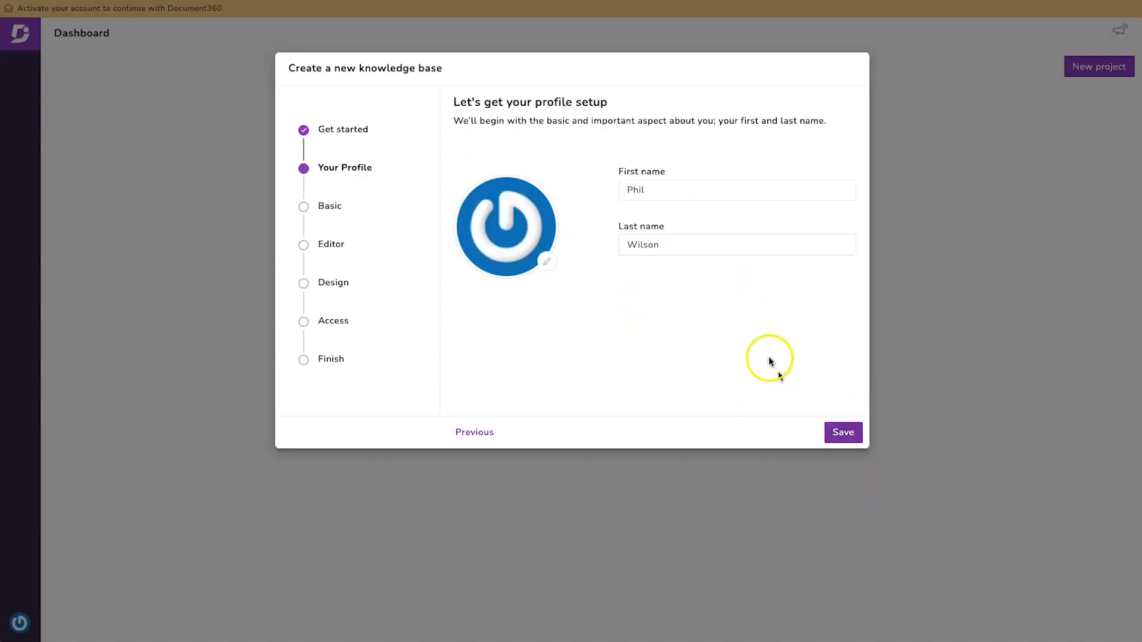
click(841, 432)
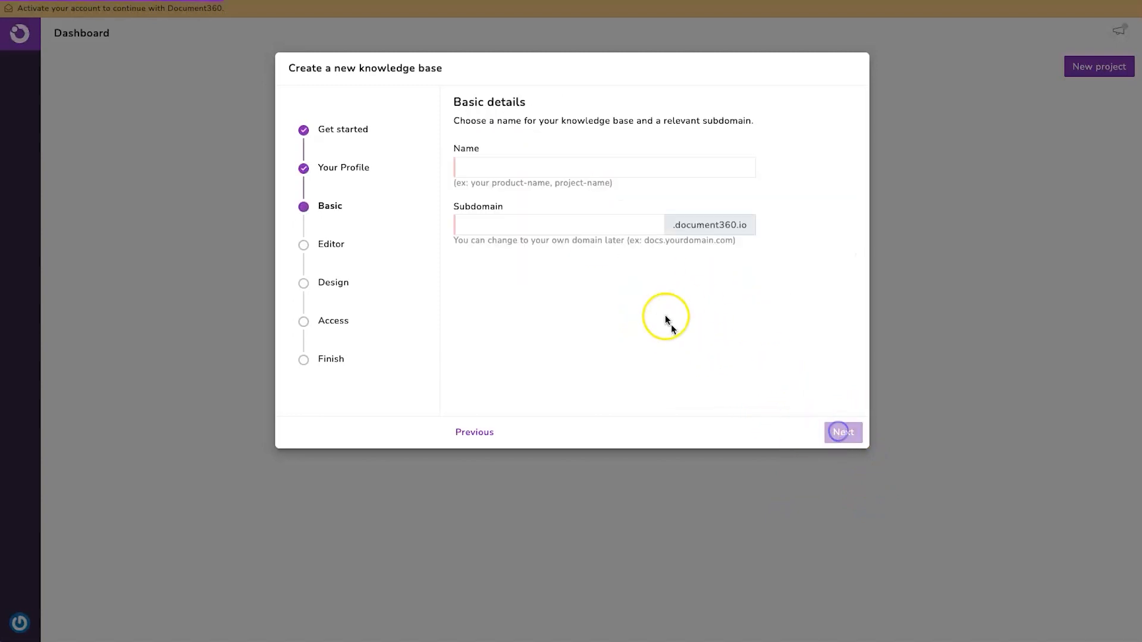
click(503, 164)
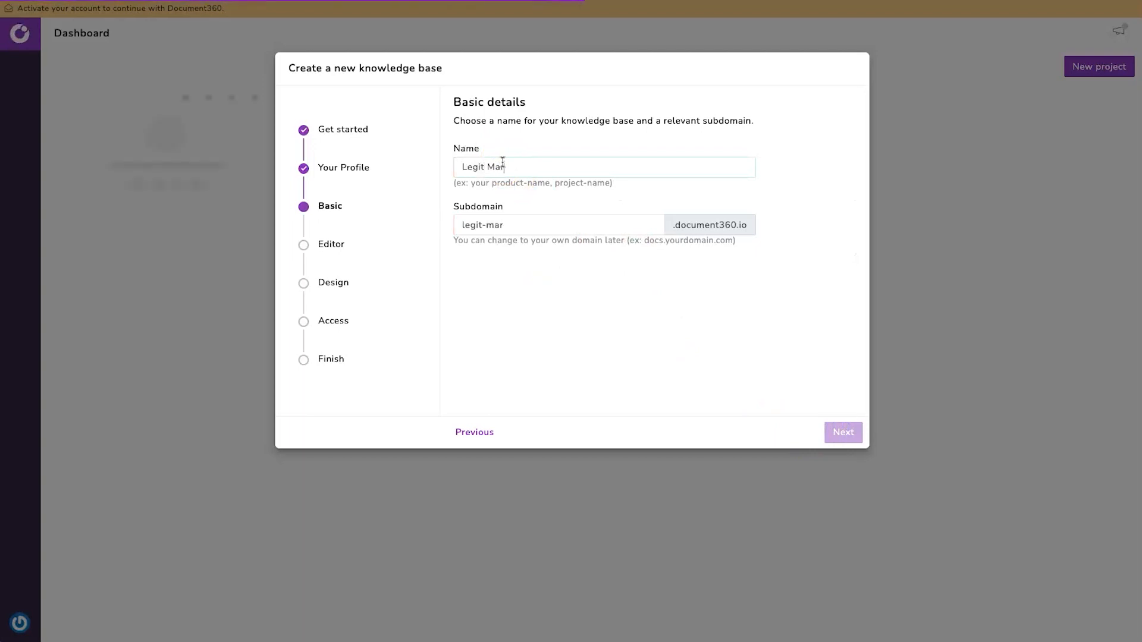
text(s)
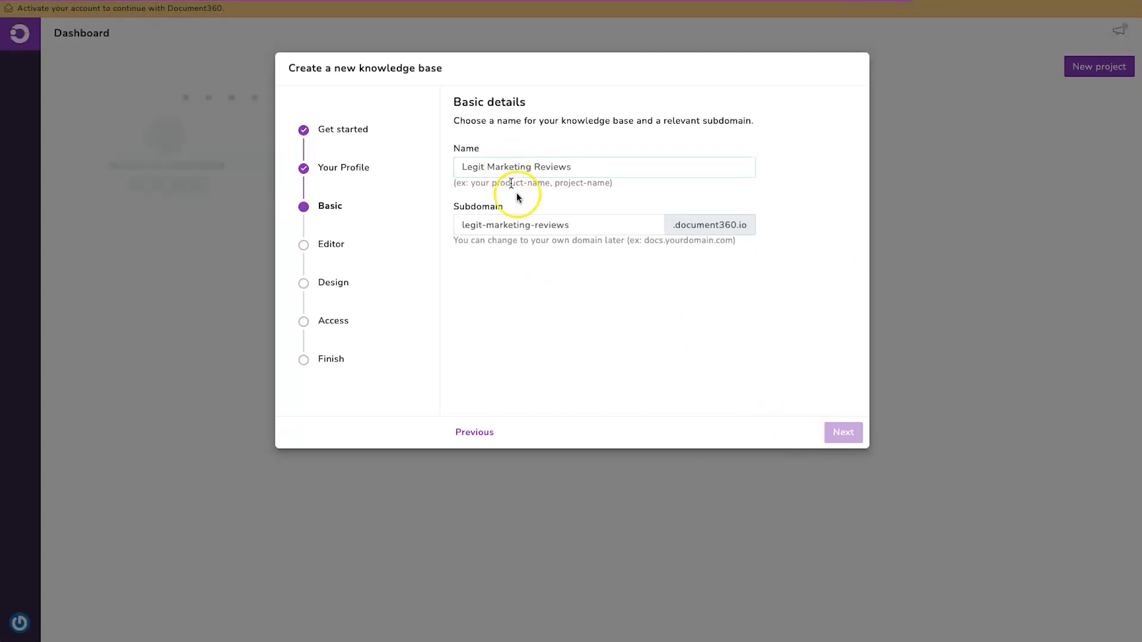
triple_click(637, 224)
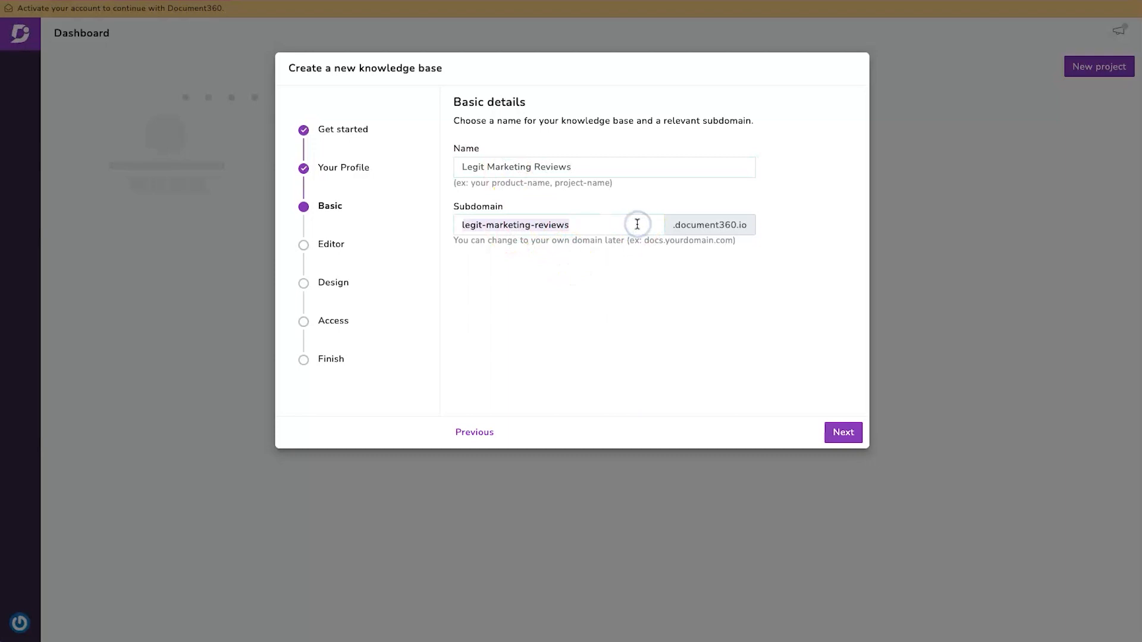
text(lmrew)
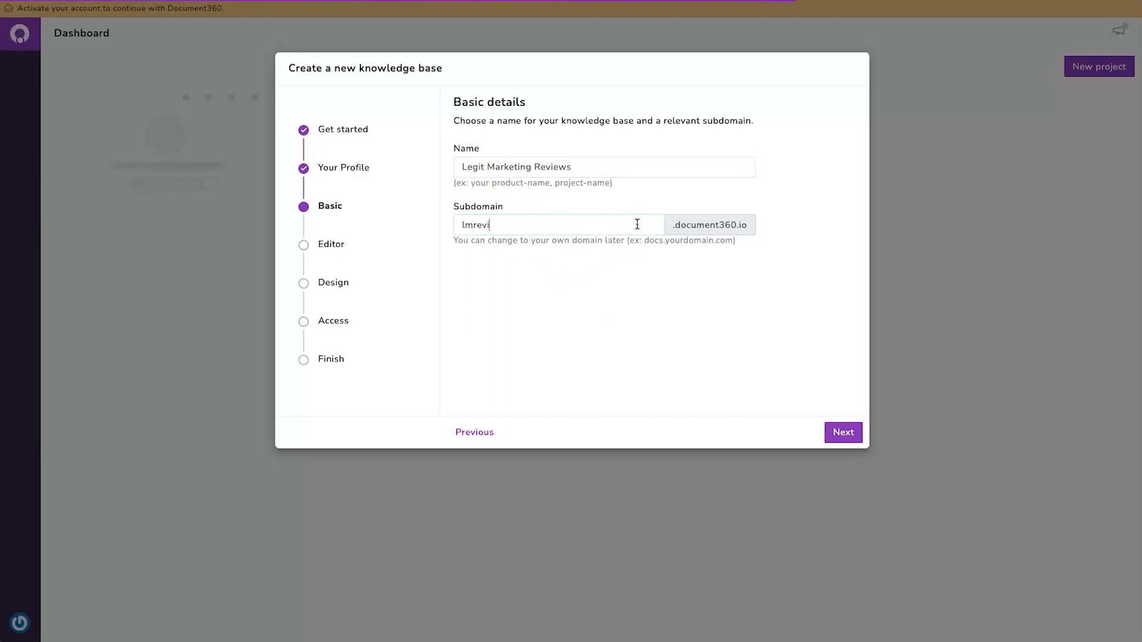
click(770, 225)
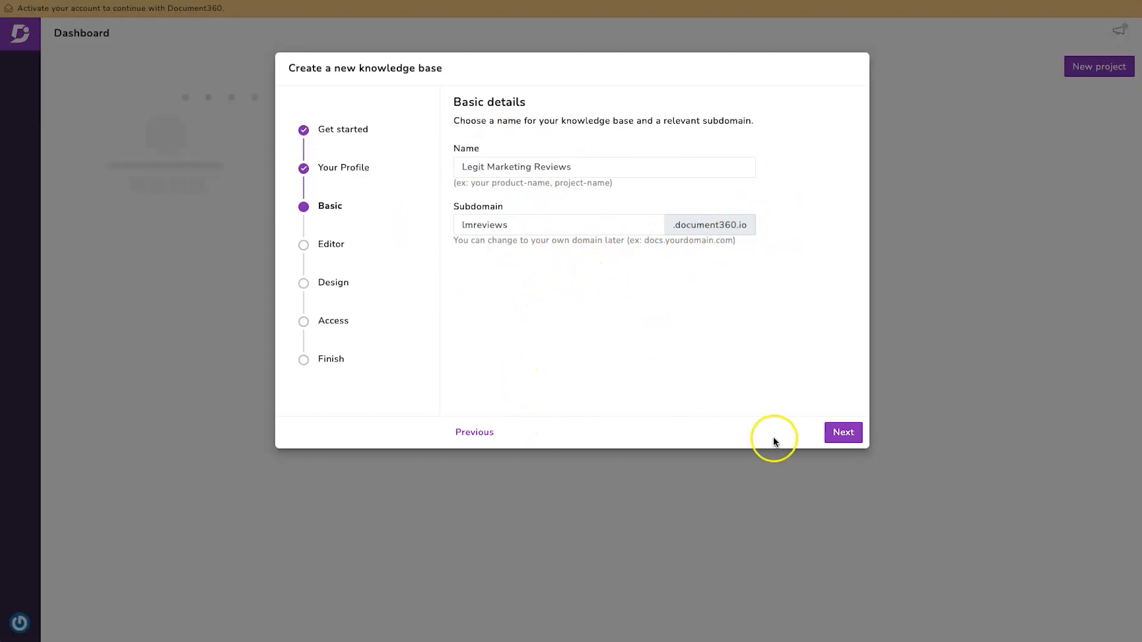
click(838, 434)
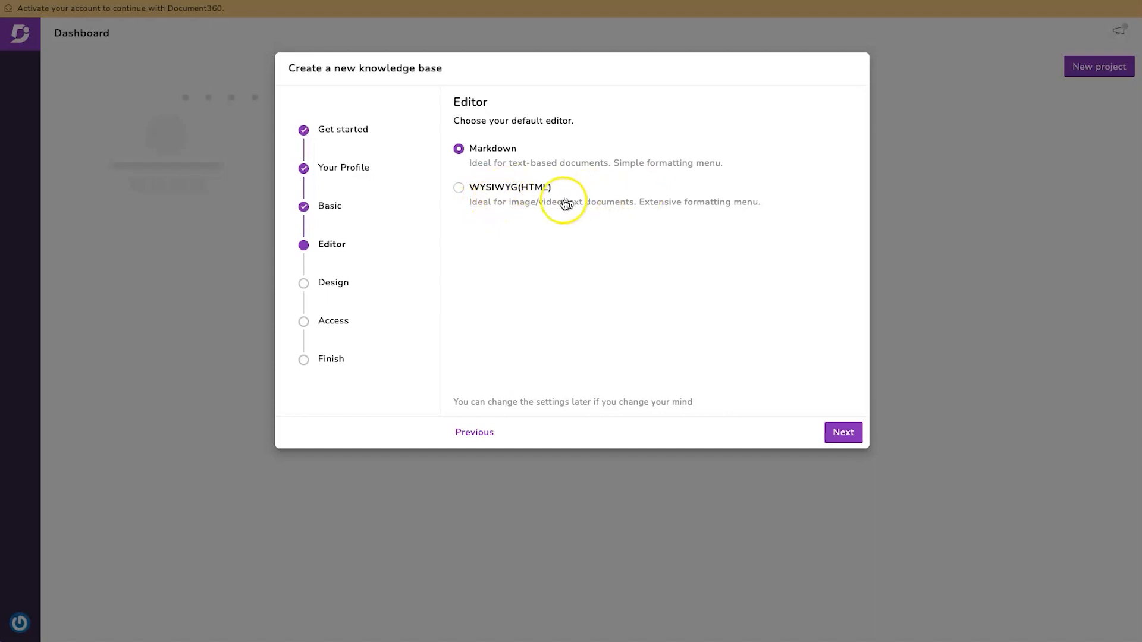
- Choose the WYSIWYG (HTML) editor and title text instead of a logo, then create it as Public
click(507, 188)
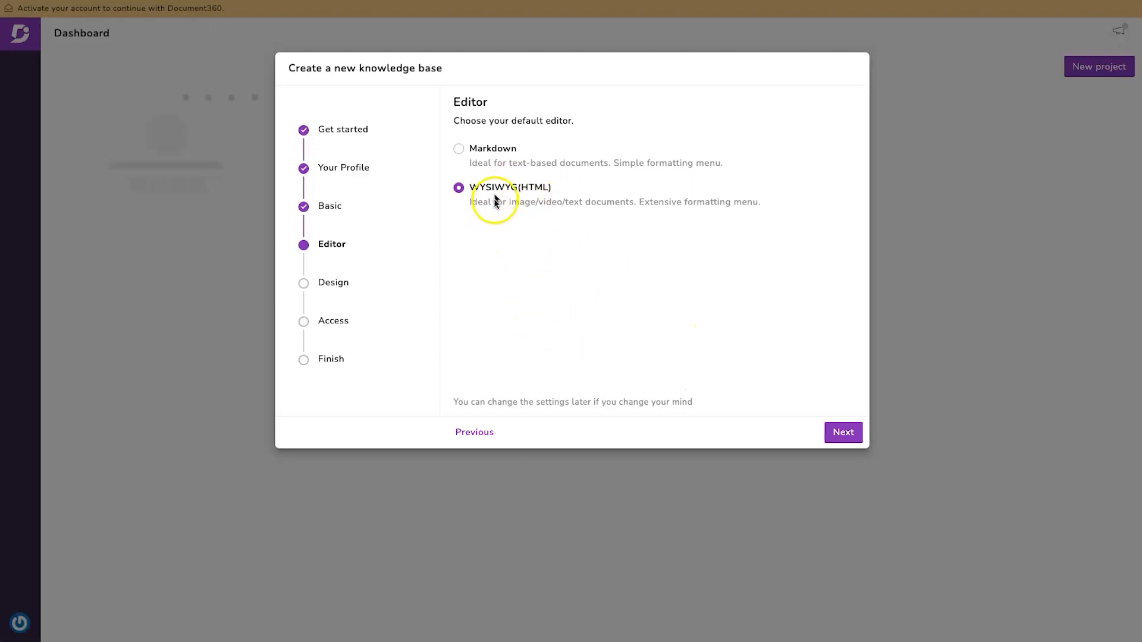
click(845, 431)
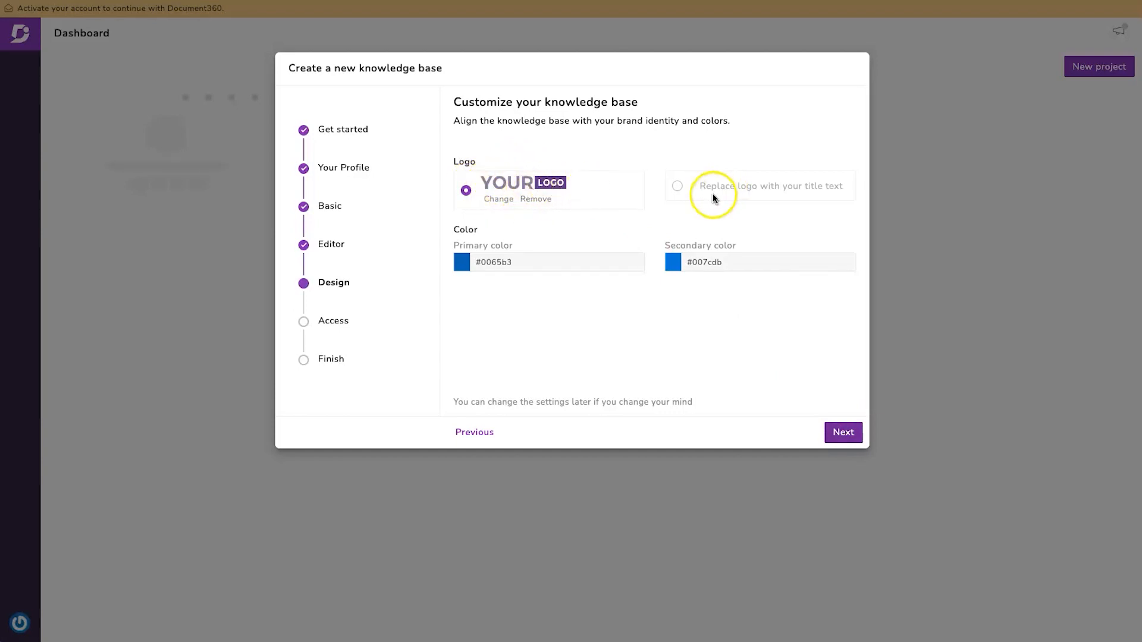
click(679, 187)
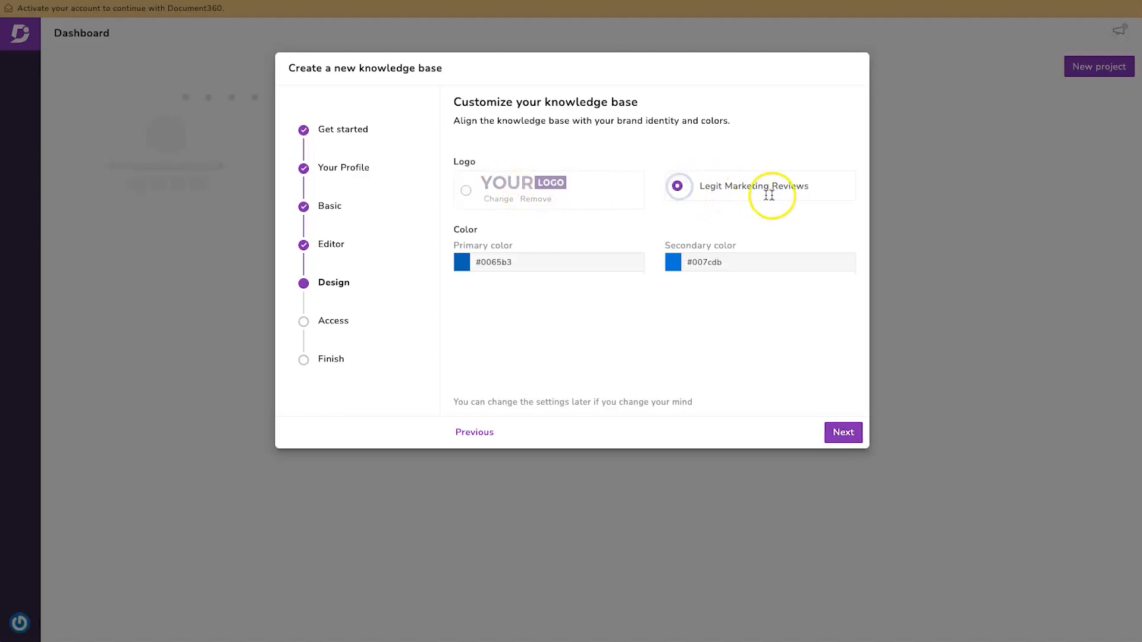
click(839, 428)
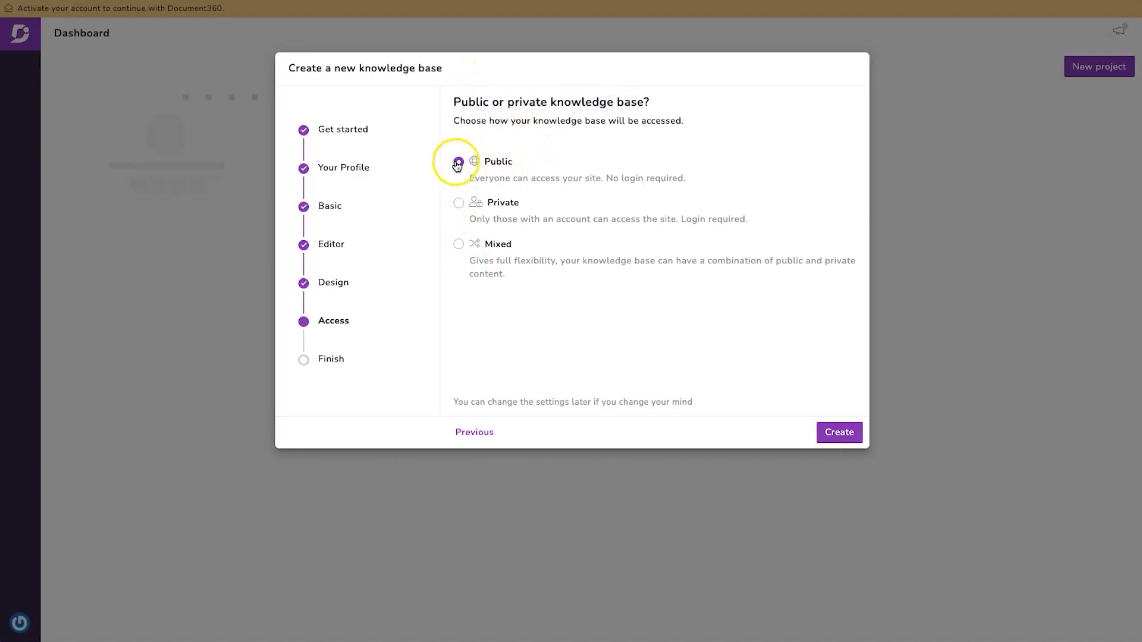
click(824, 433)
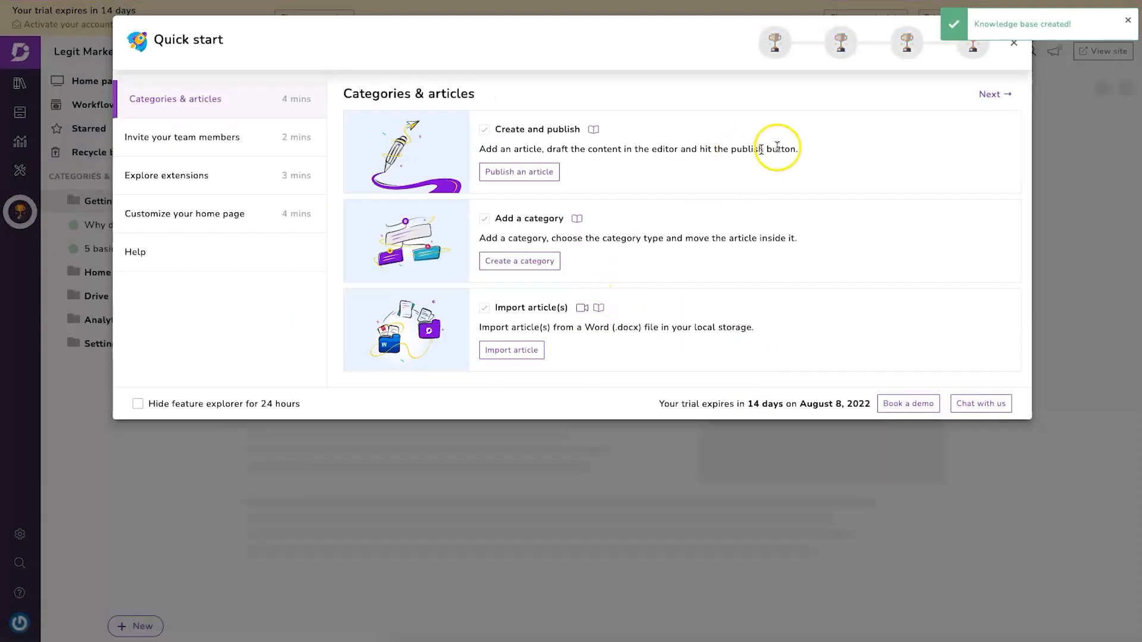
- Dismiss the quick start guide, open the Legit Marketing Reviews project and view its public site
click(1013, 44)
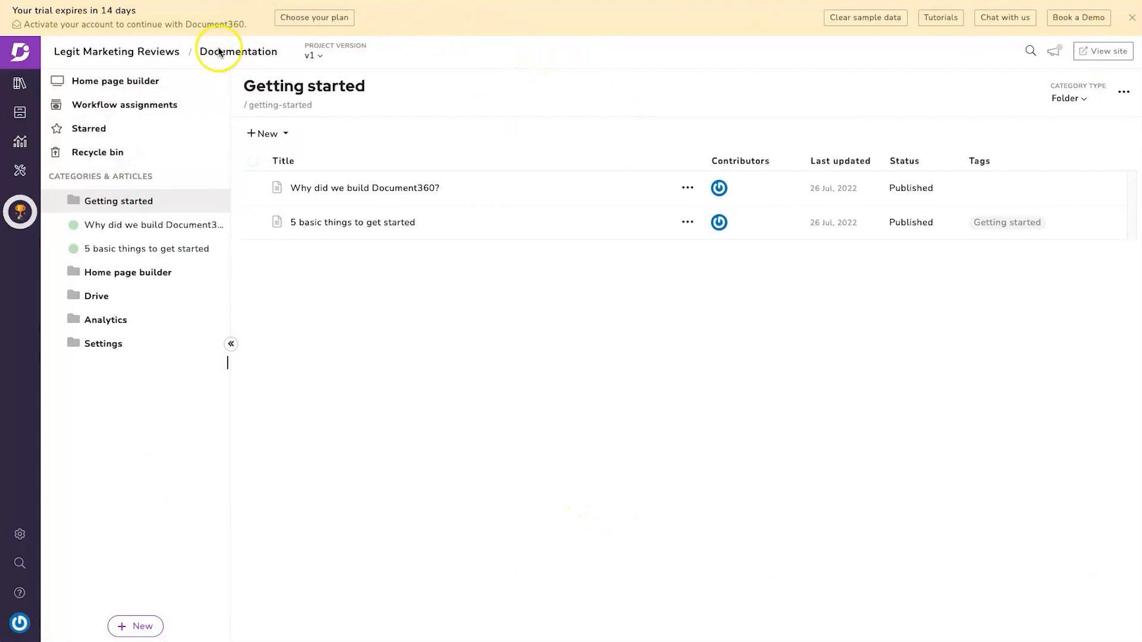
click(1109, 52)
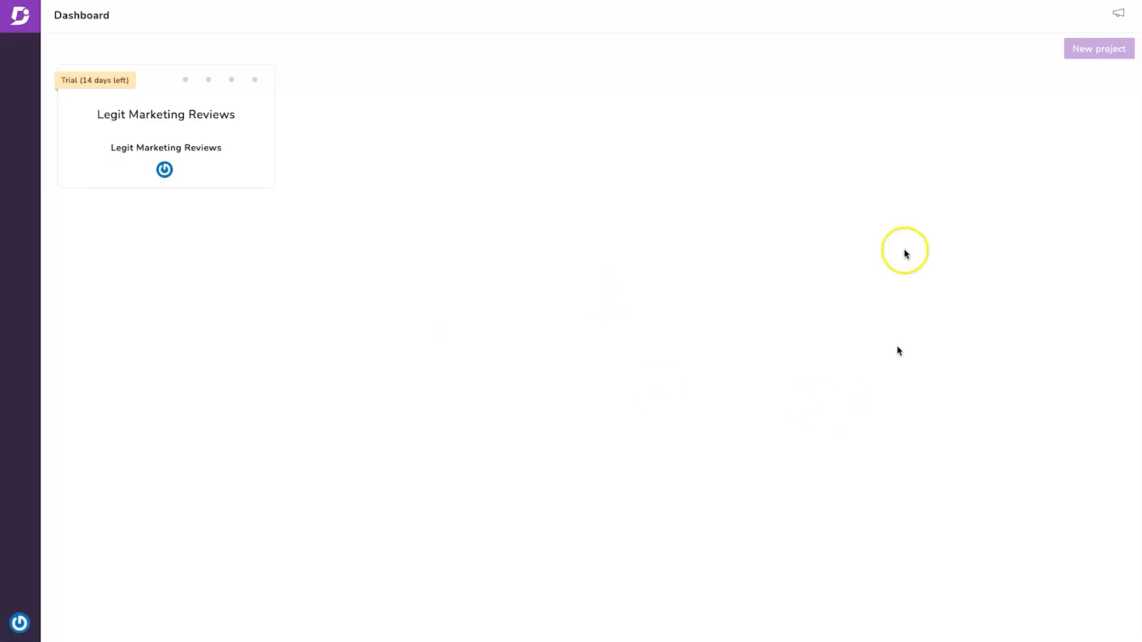
click(140, 116)
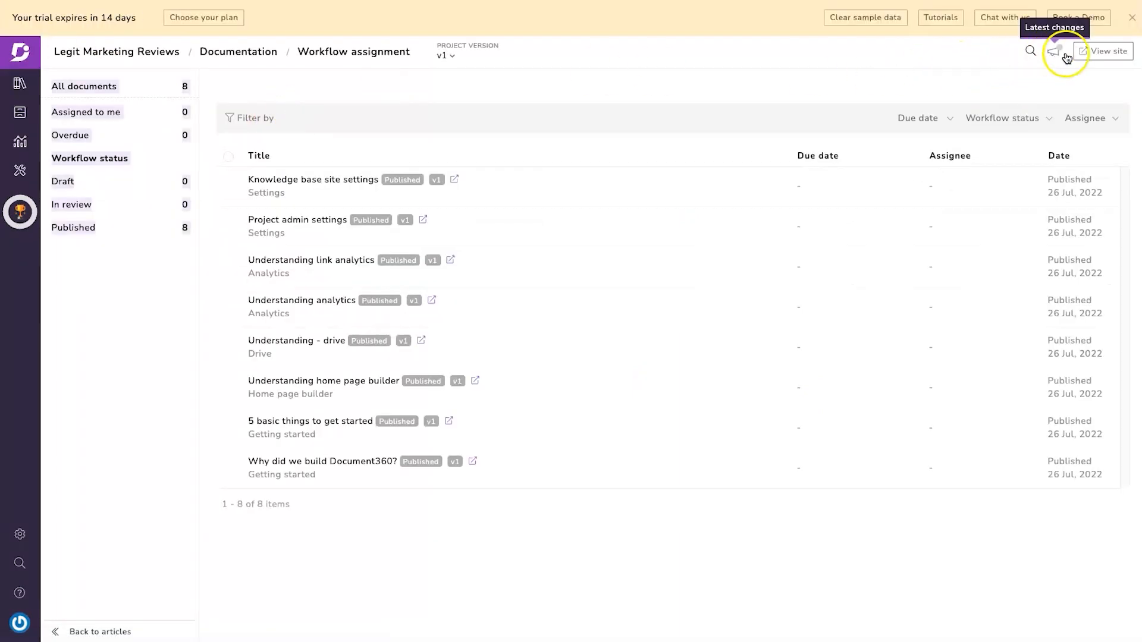
click(1090, 51)
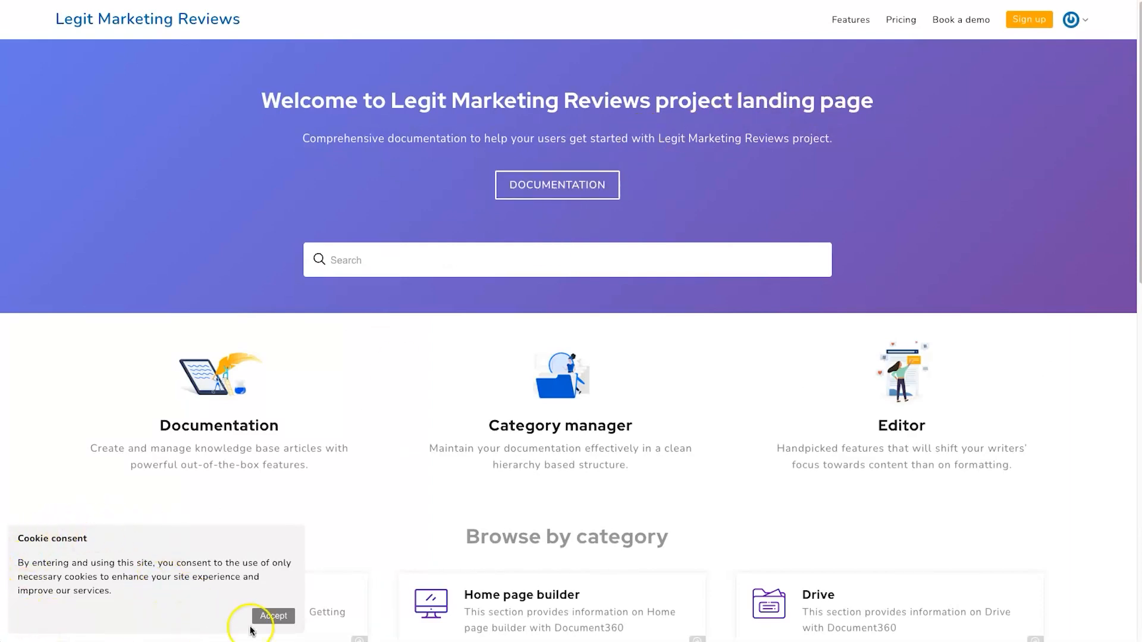
- Accept cookies and expand the Getting started, Home page builder, Drive, Analytics and Settings categories
click(273, 615)
scroll(439, 282, down, 5)
scroll(438, 290, down, 5)
scroll(438, 290, up, 10)
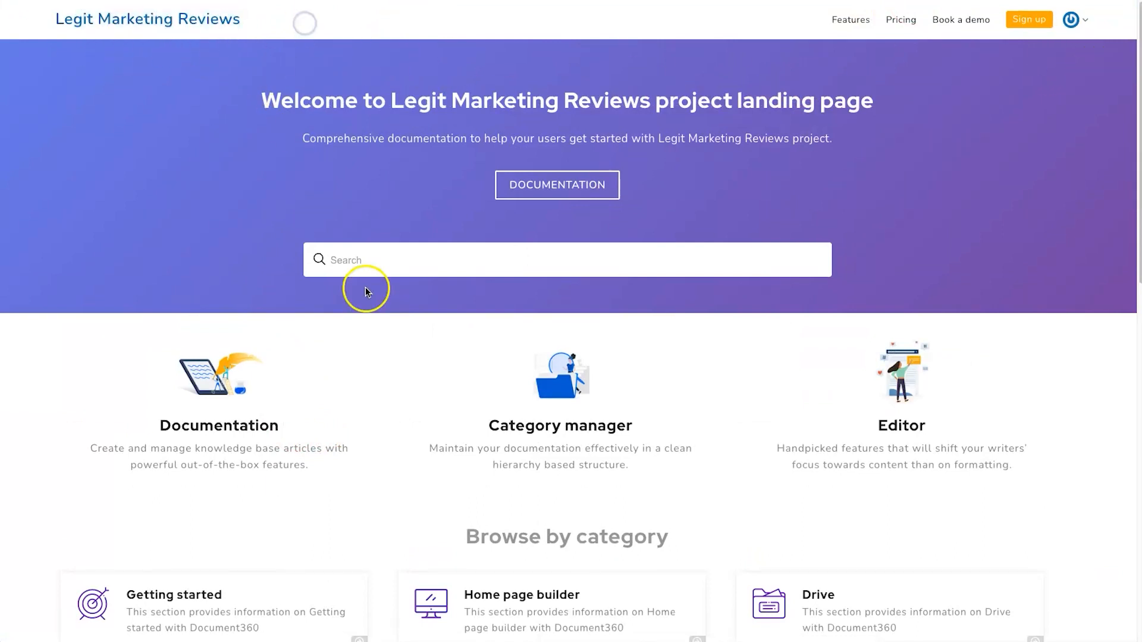
scroll(586, 293, down, 7)
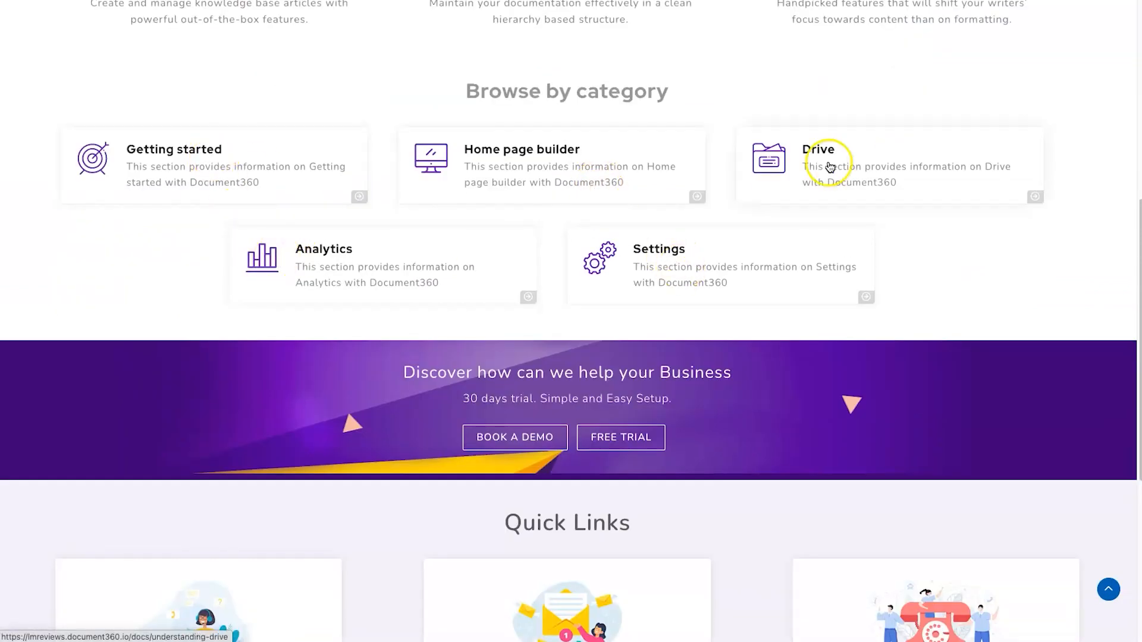
click(252, 161)
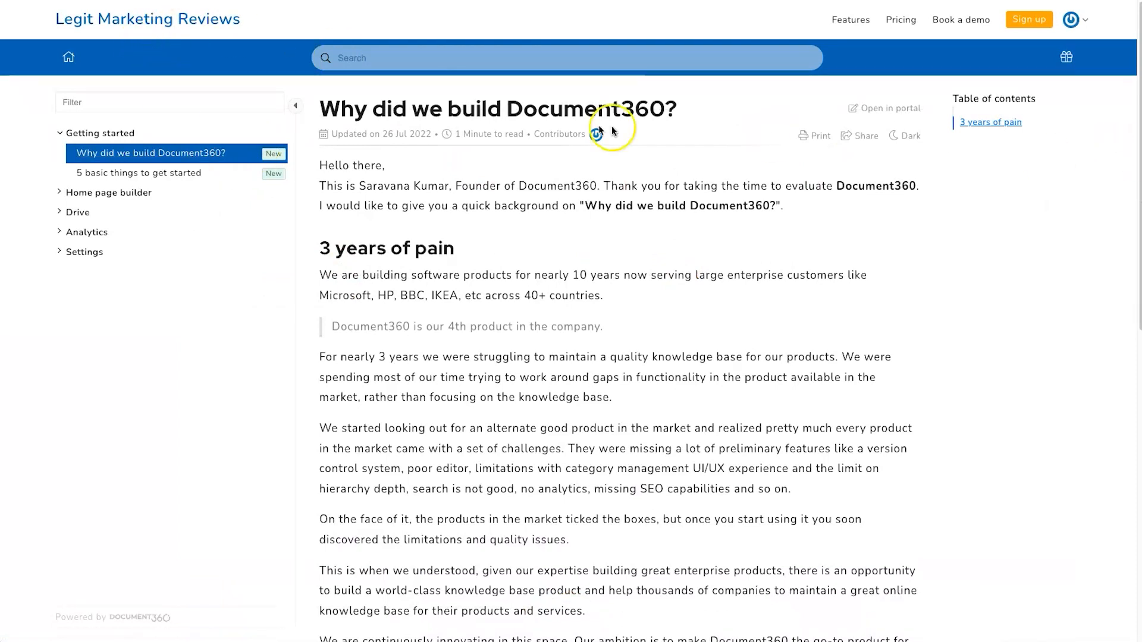
click(71, 194)
click(69, 231)
click(61, 271)
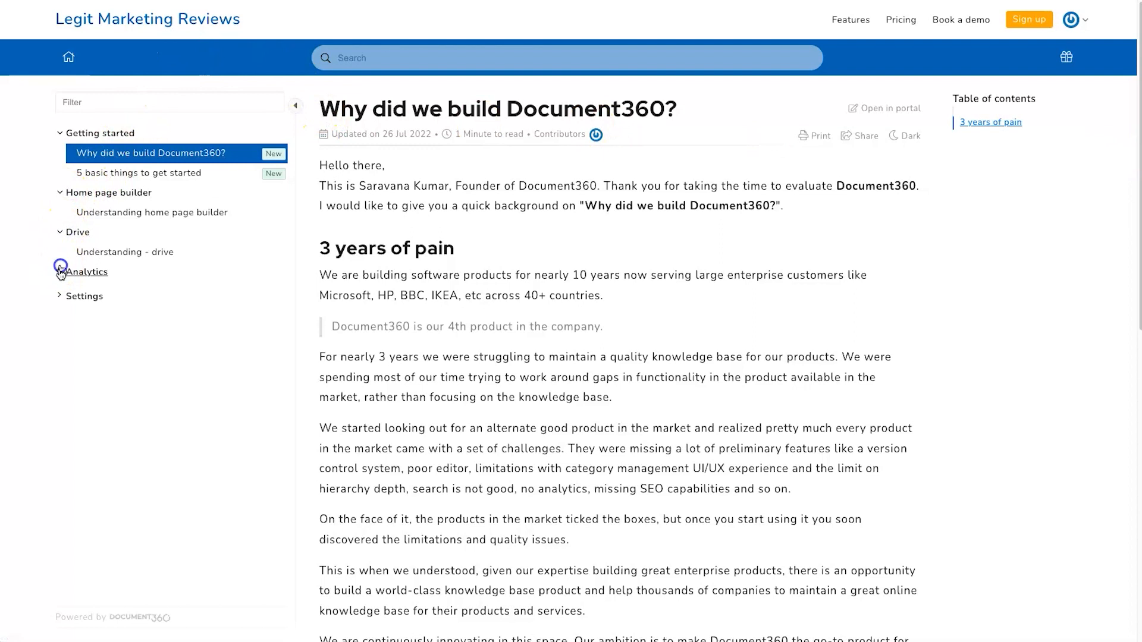
click(60, 328)
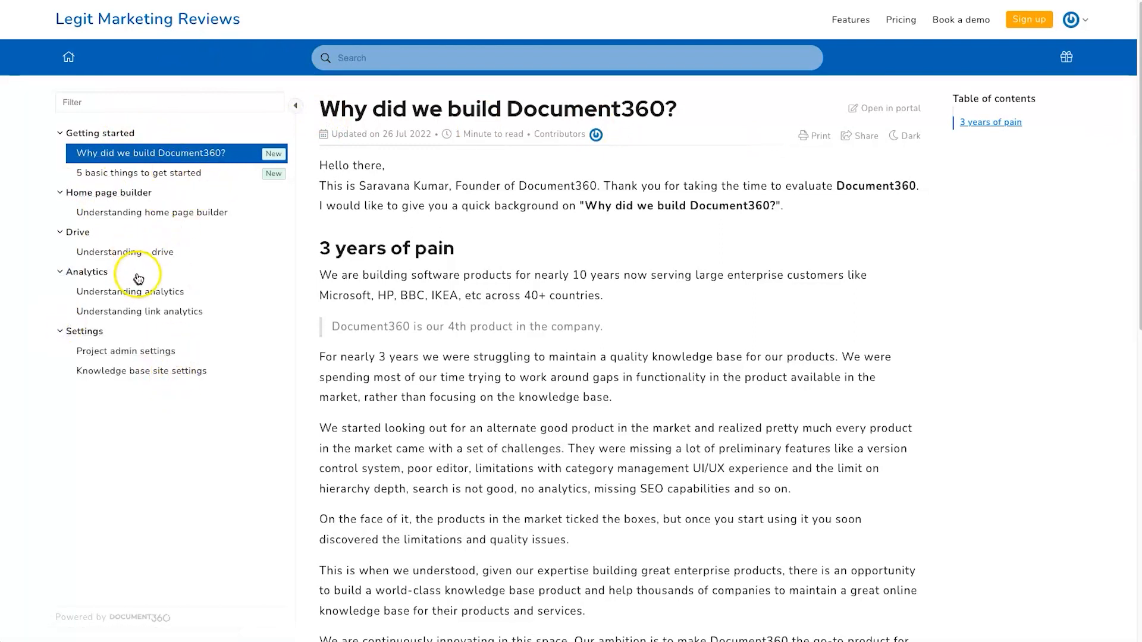
- Search the knowledge base for 'drive' articles
click(469, 54)
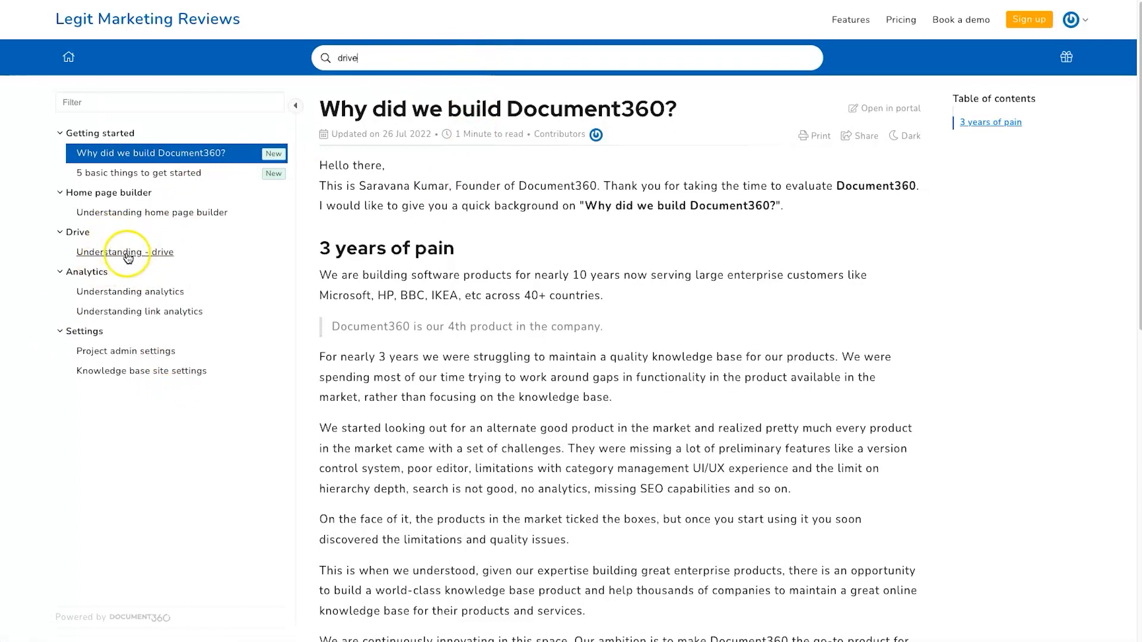
key(Return)
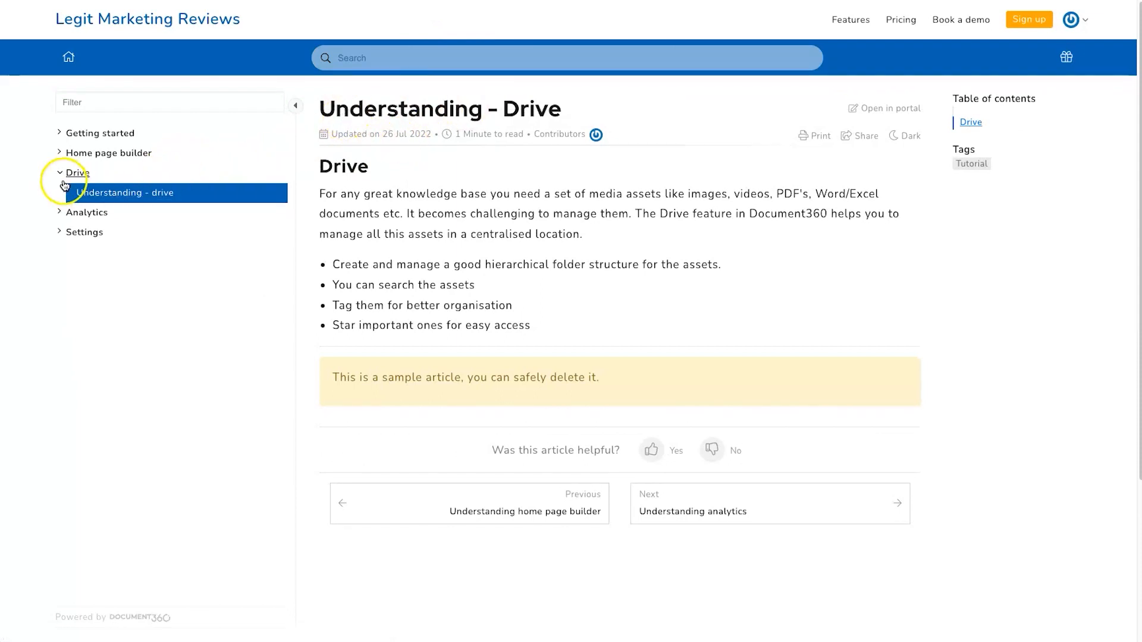
click(472, 51)
text(drive)
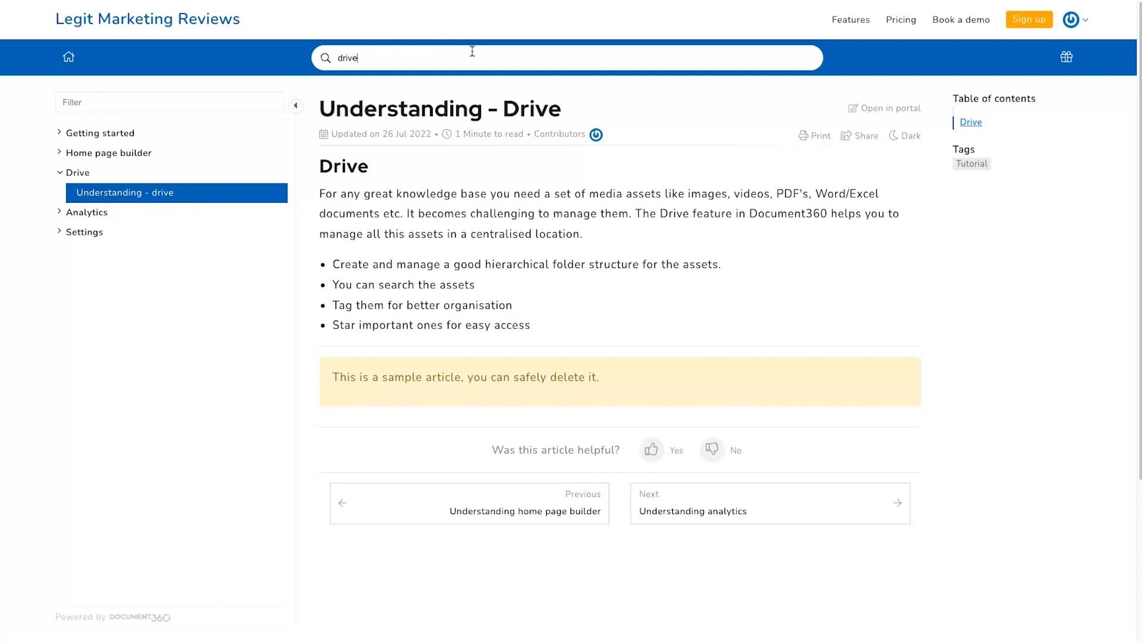
text(d)
key(BackSpace)
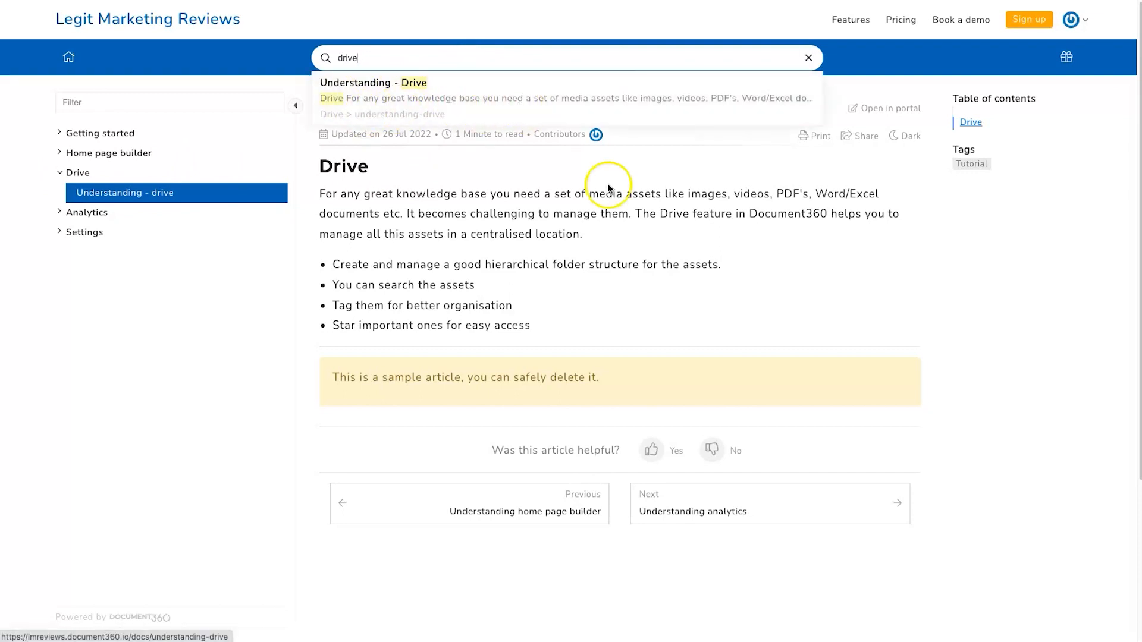
- Read the found article and rate it helpful, then not helpful
click(180, 438)
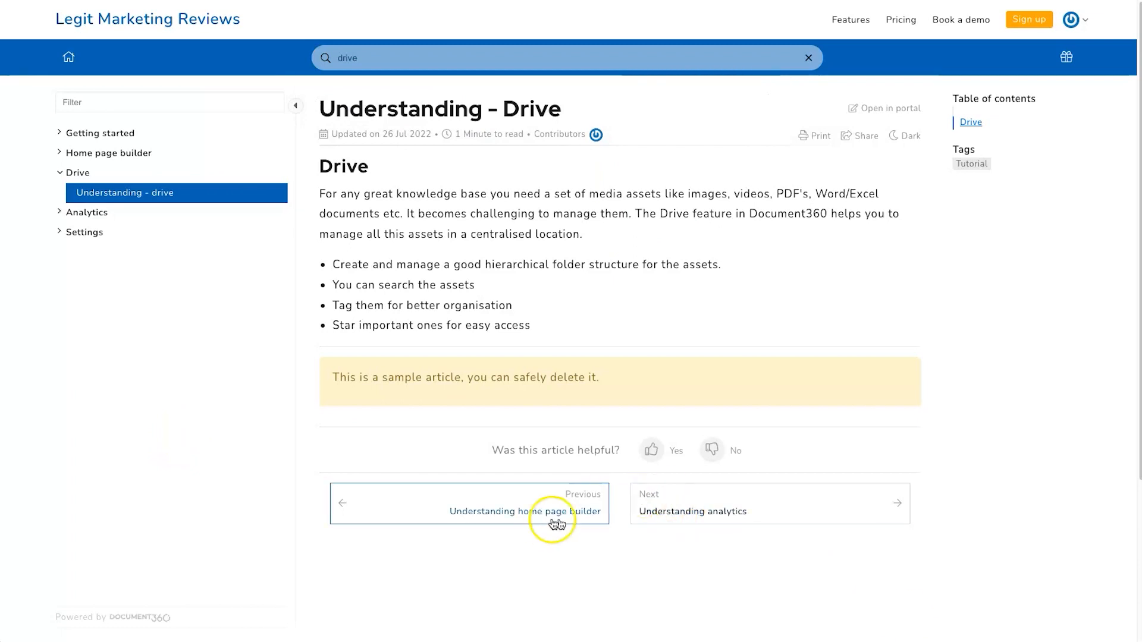
click(641, 450)
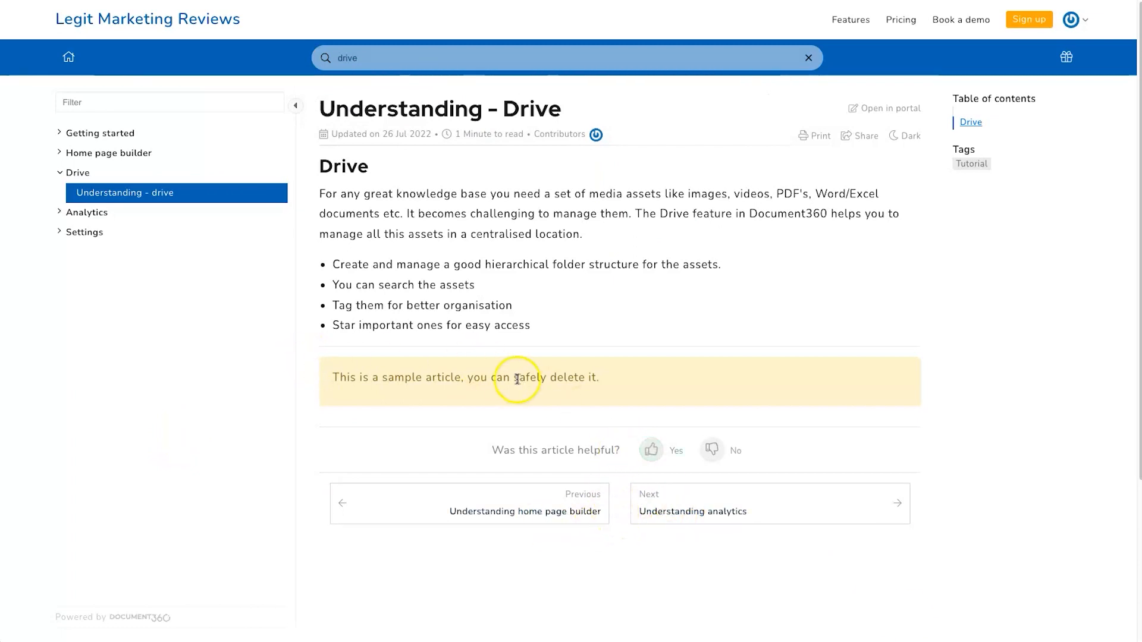
drag(491, 450, 571, 446)
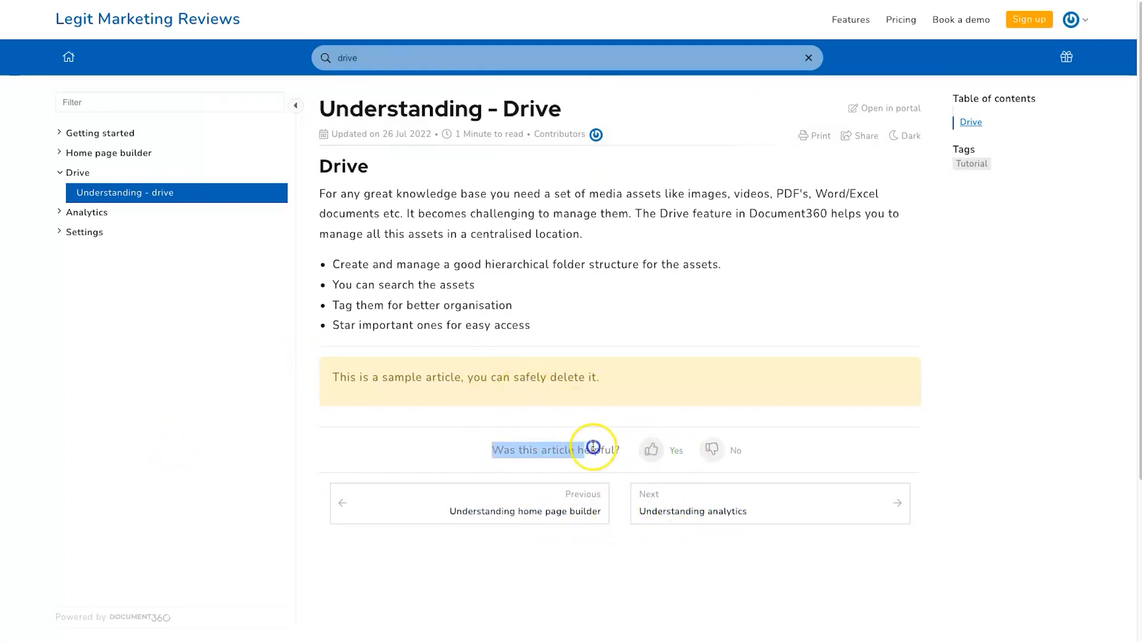
click(712, 449)
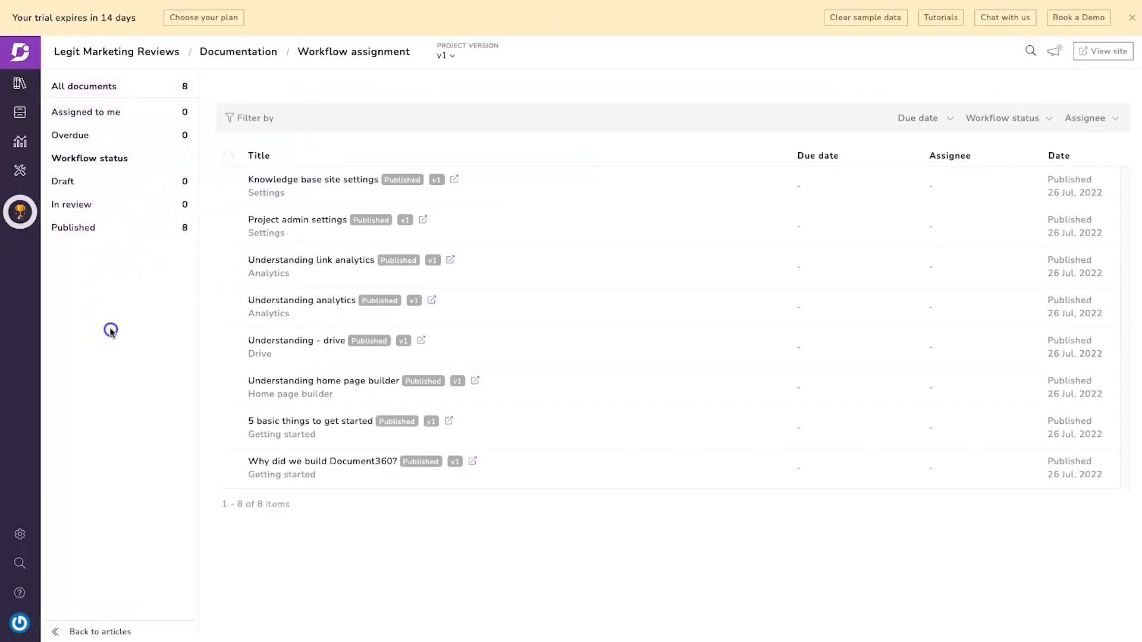
- Return to the dashboard, open the Legit Marketing Reviews project and its Home page builder
click(23, 83)
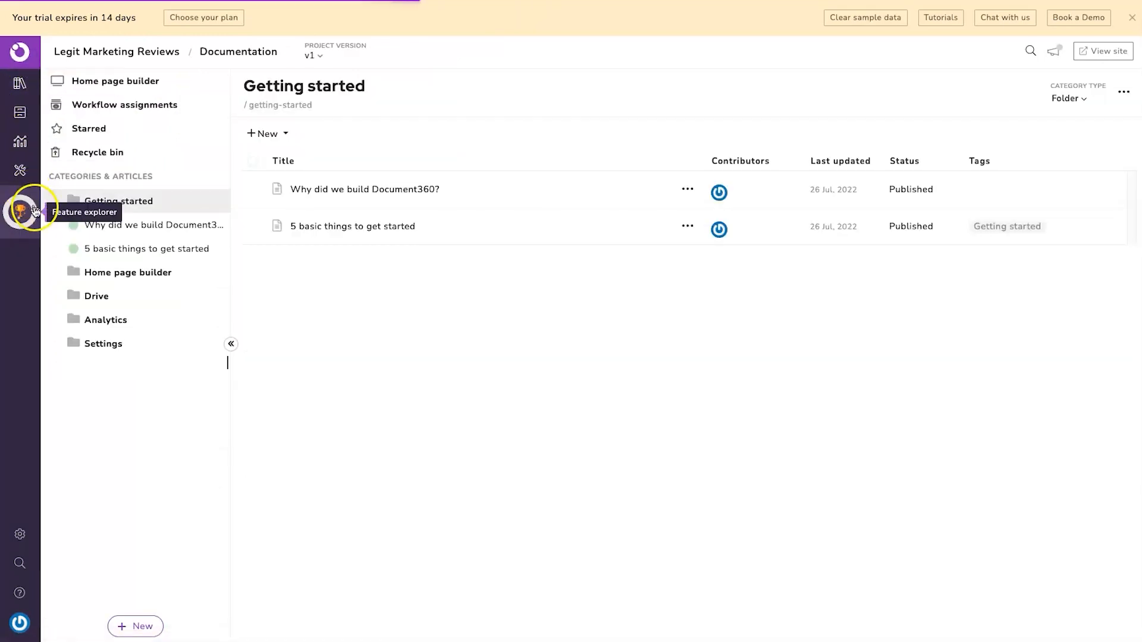
click(19, 53)
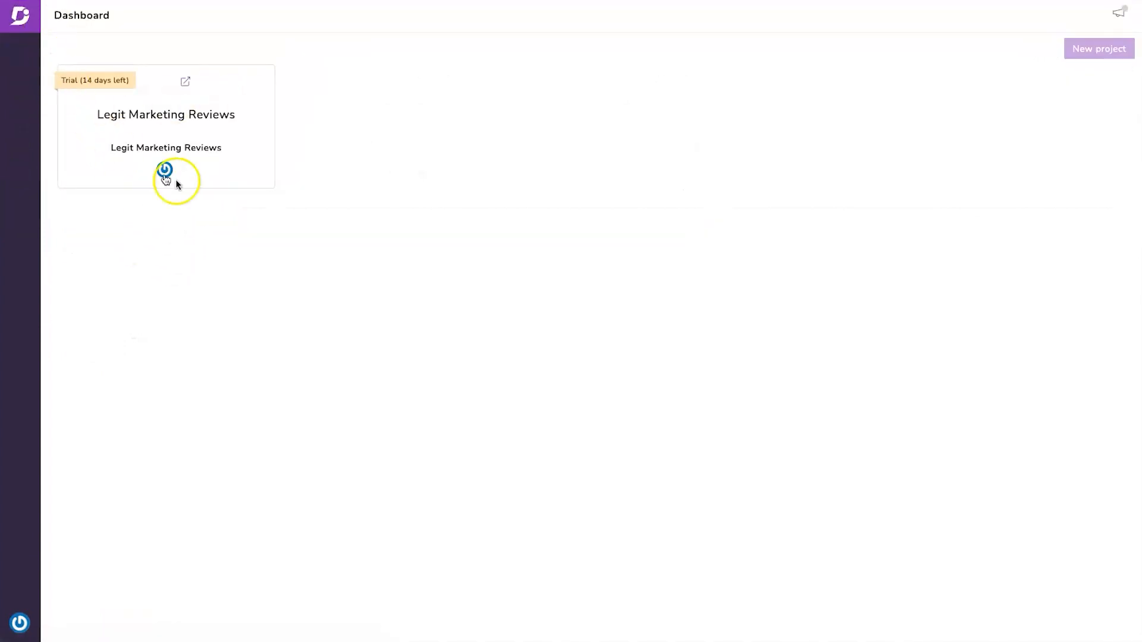
click(126, 132)
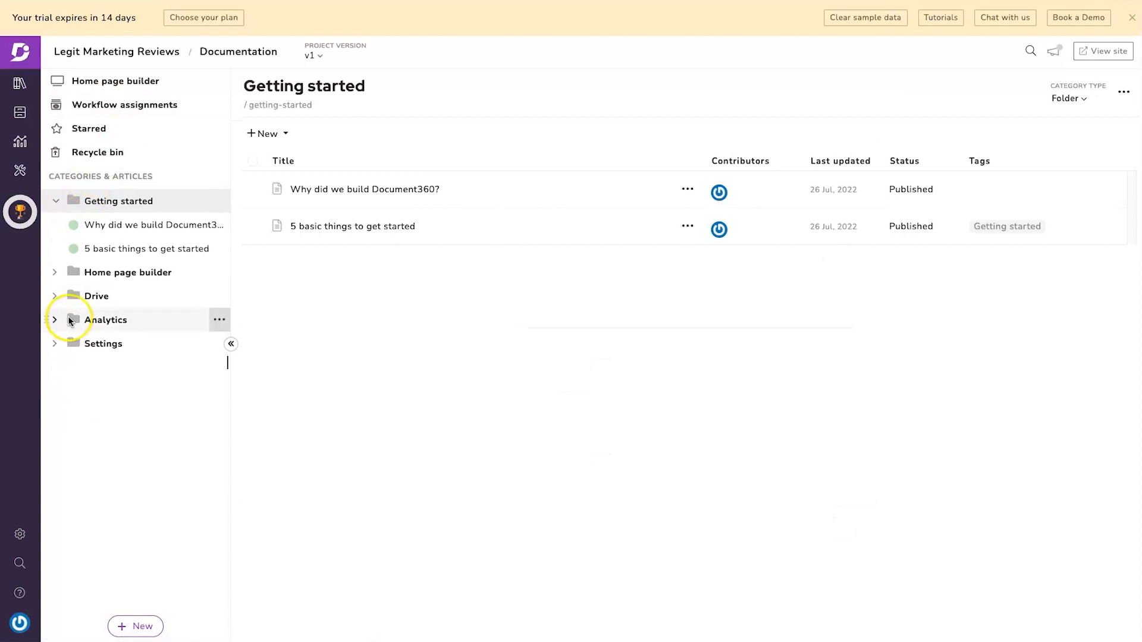
click(121, 77)
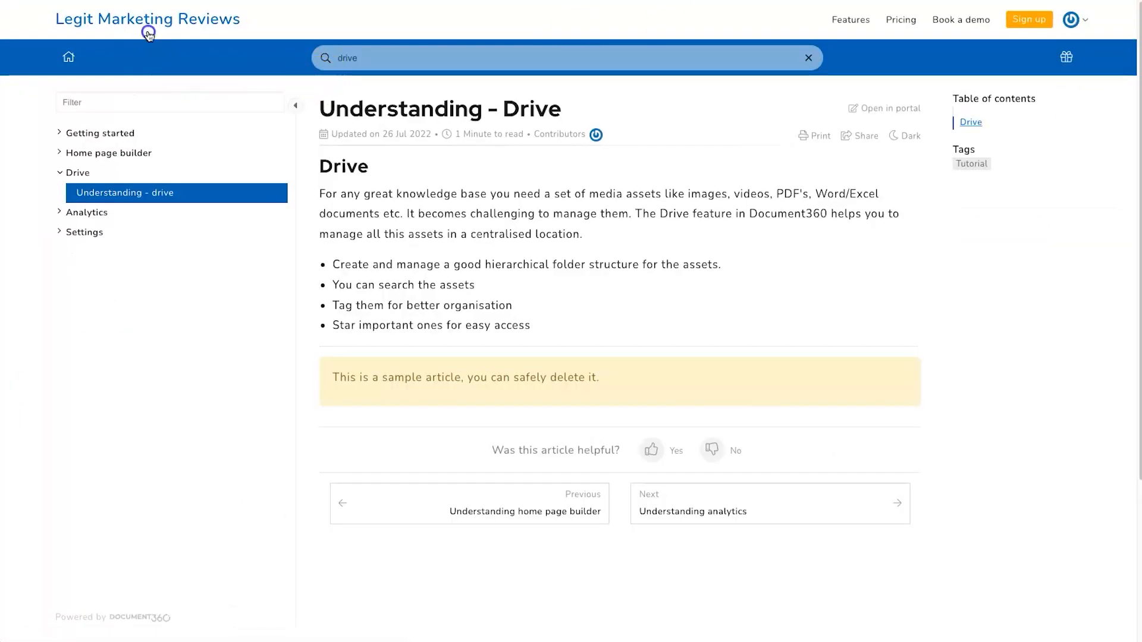
- Scroll through the landing page blocks, including the Discover banner
click(148, 23)
scroll(568, 288, down, 8)
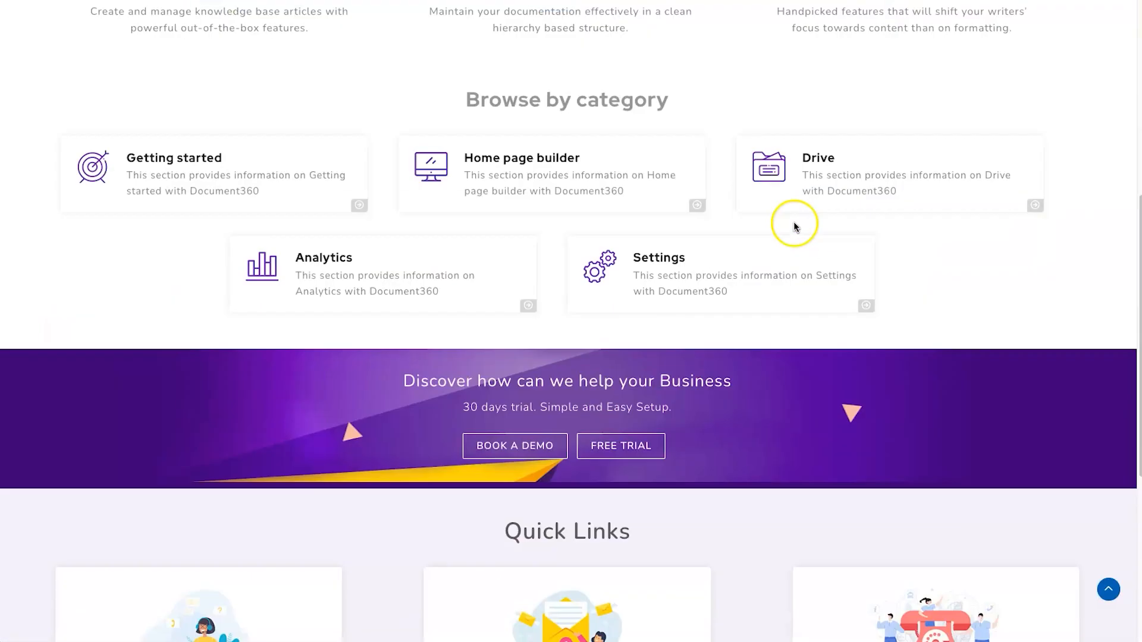
drag(173, 339, 769, 430)
click(770, 431)
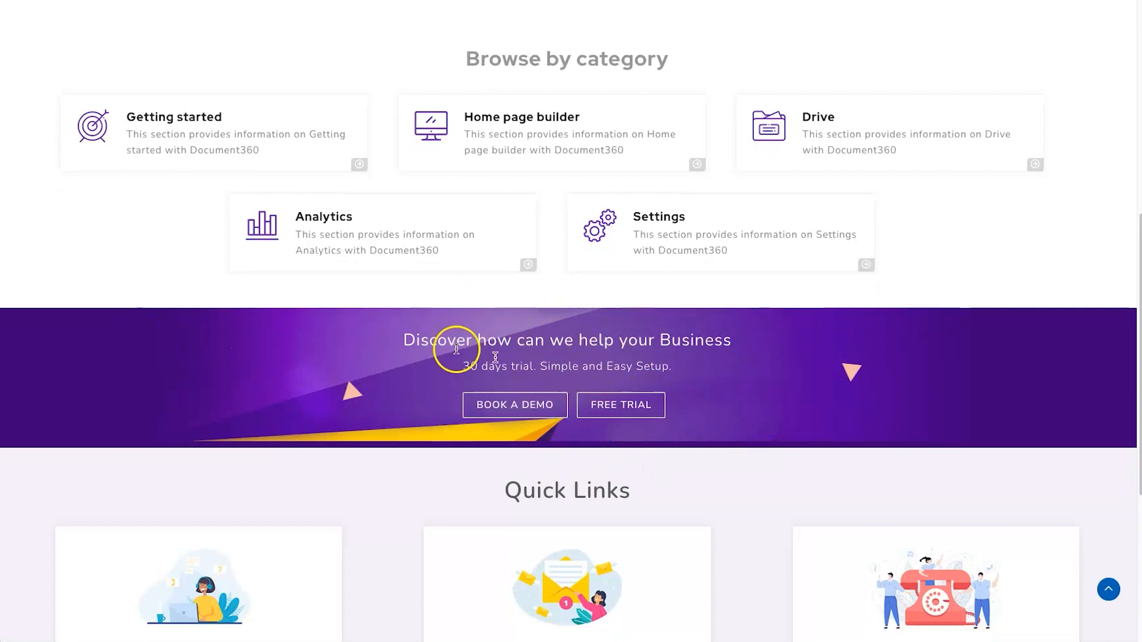
scroll(344, 378, down, 5)
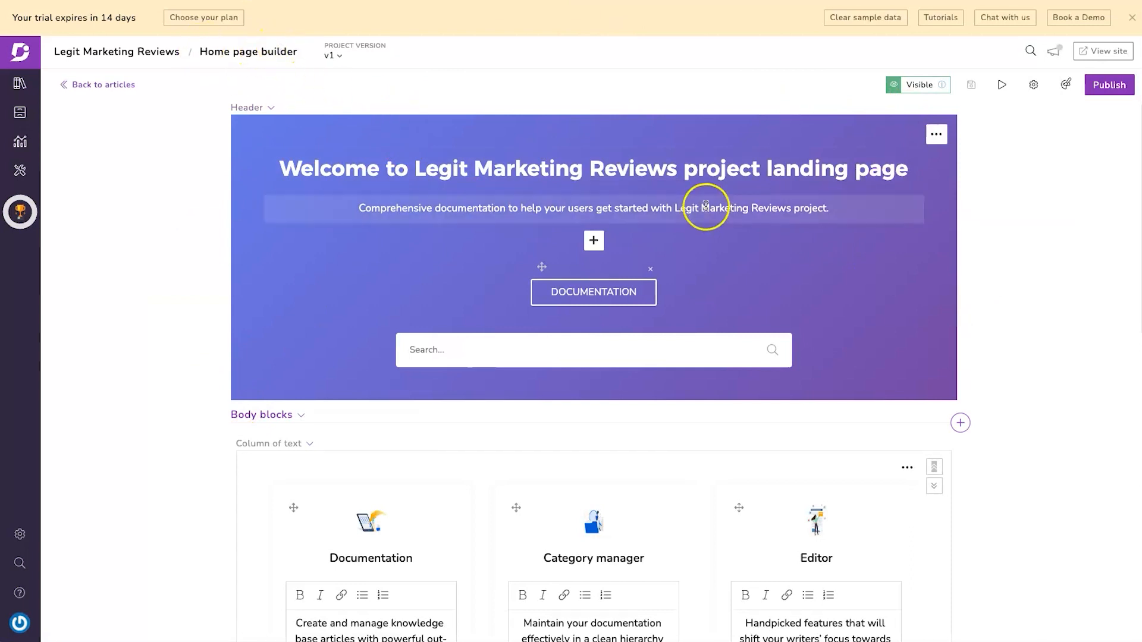
- Delete 'project landing page' so the heading reads 'Welcome to Legit Marketing Reviews'
click(485, 159)
triple_click(485, 159)
click(485, 159)
click(506, 158)
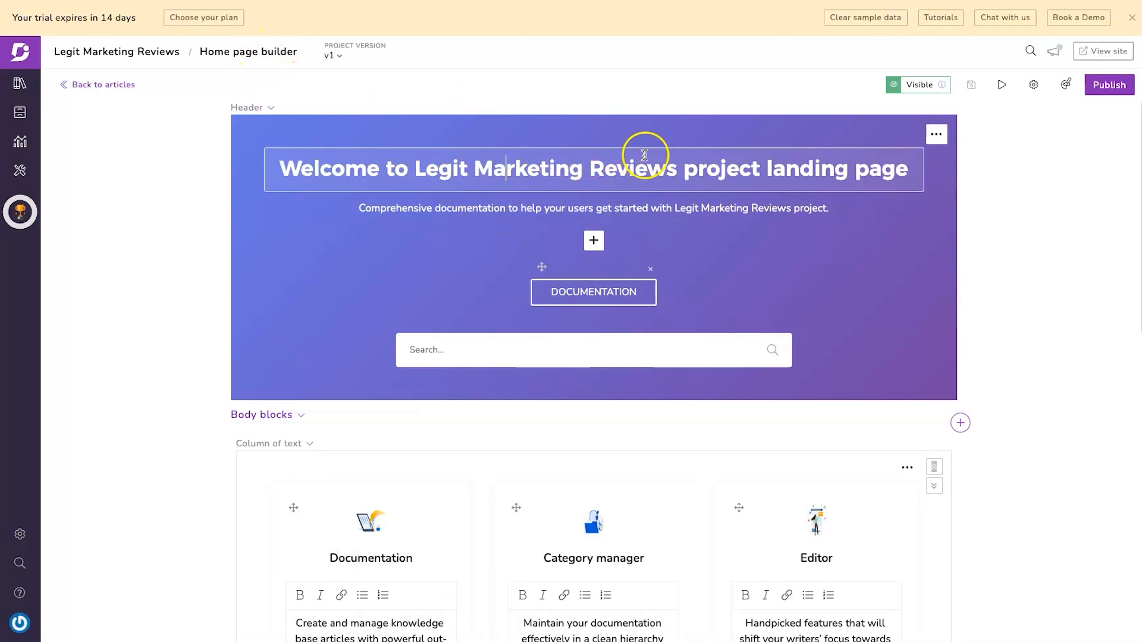
drag(682, 172, 910, 173)
key(BackSpace)
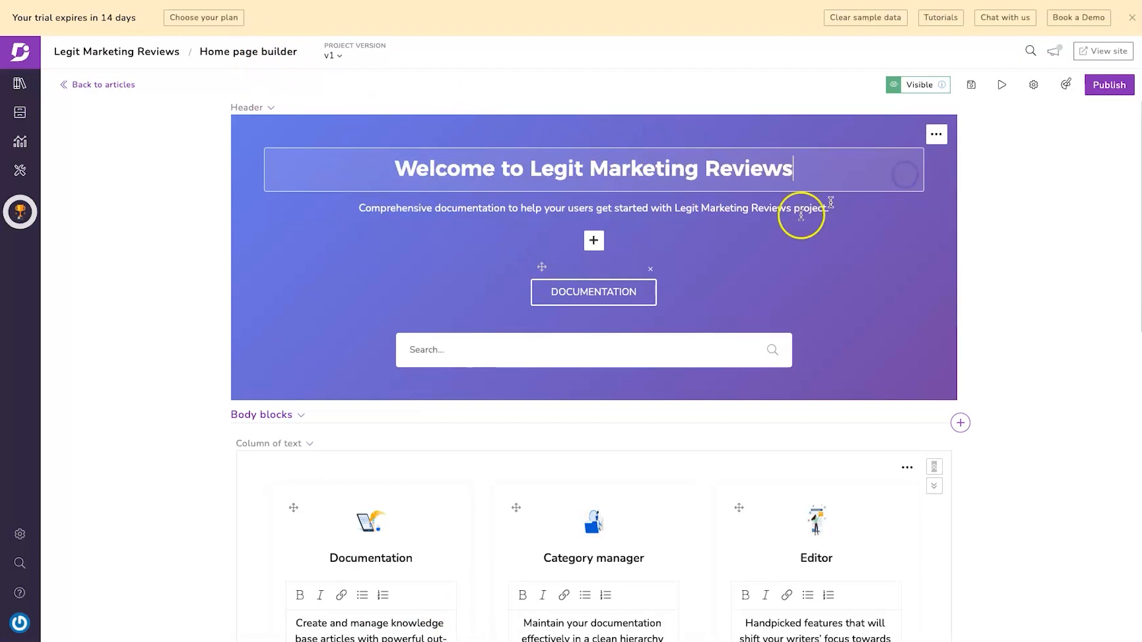
- Remove the word 'project' from the end of the subtitle
click(523, 204)
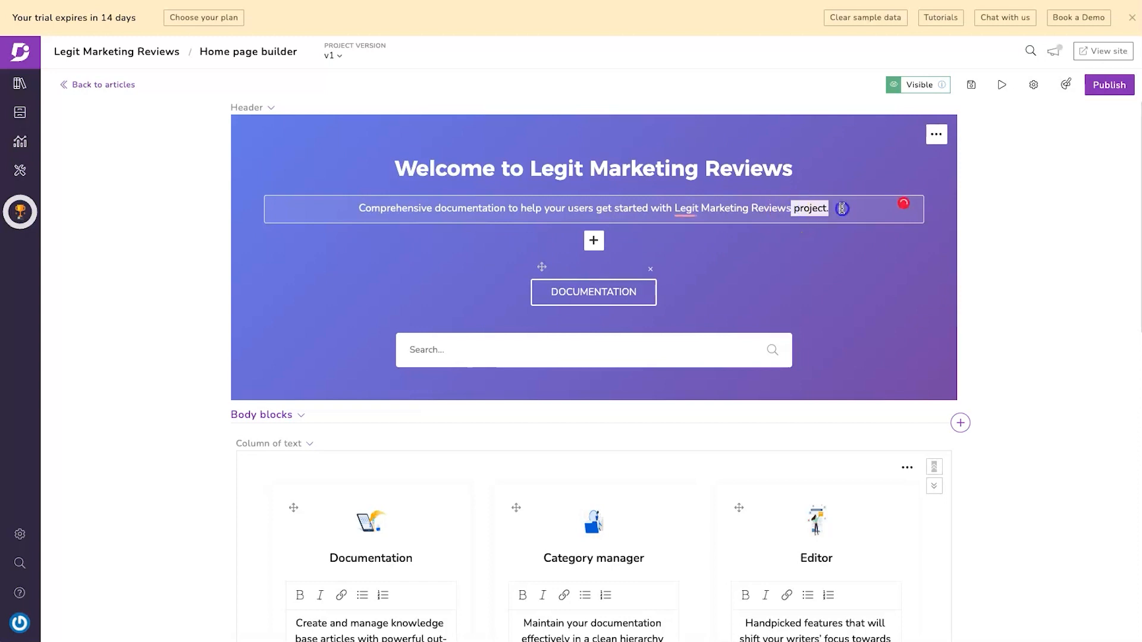
key(BackSpace)
click(619, 212)
triple_click(666, 209)
click(657, 204)
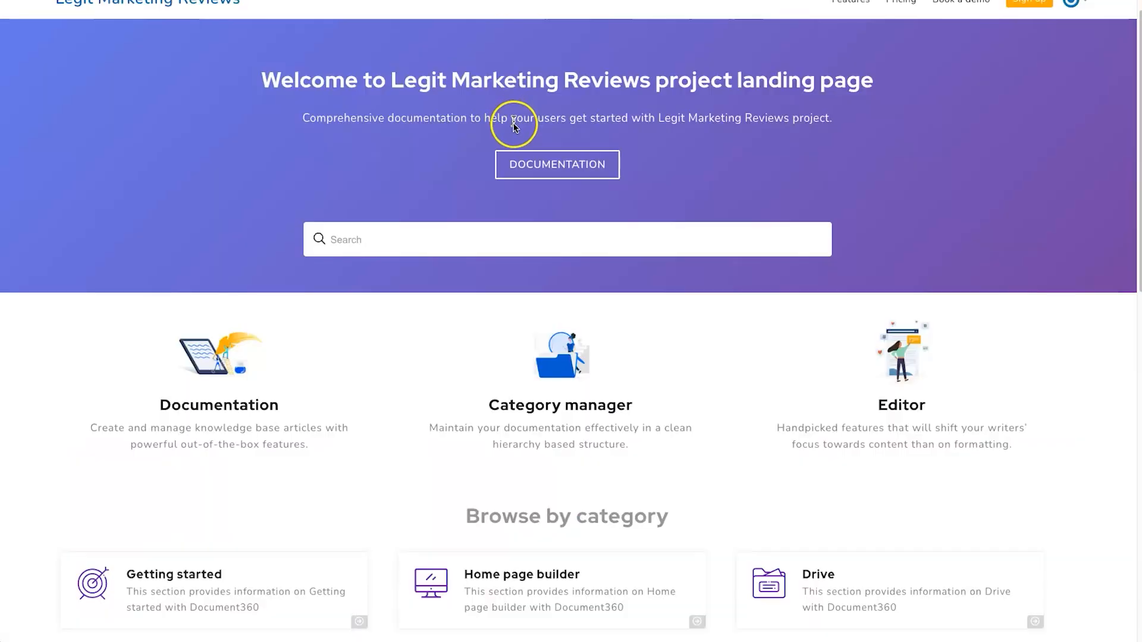
scroll(581, 187, up, 1)
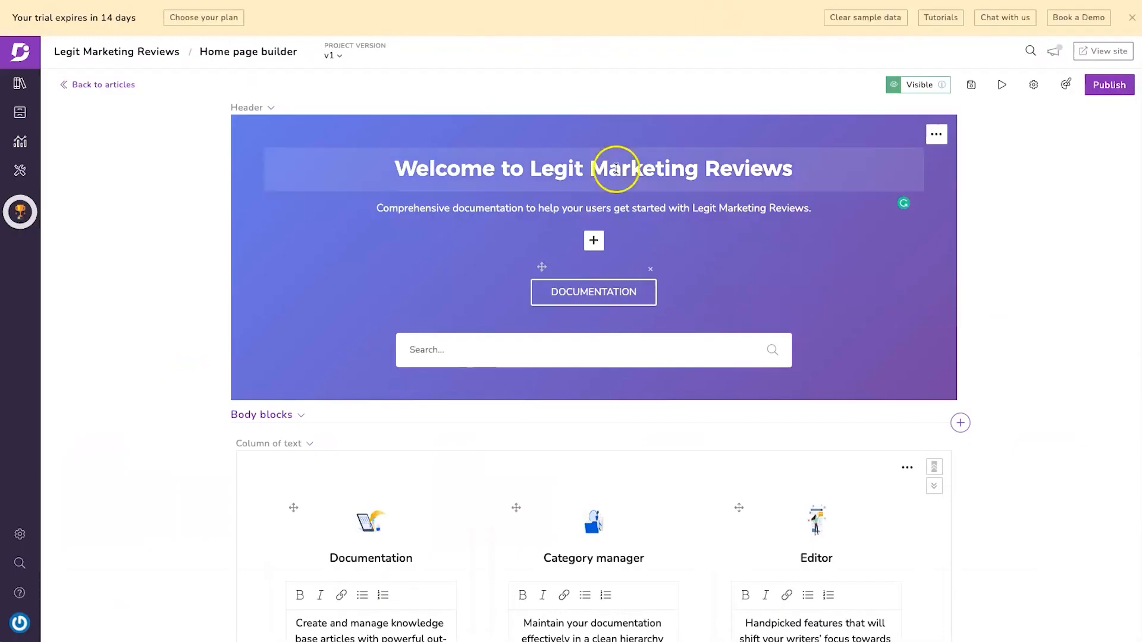
- Add a custom URL link beside DOCUMENTATION, then remove the empty link
click(593, 240)
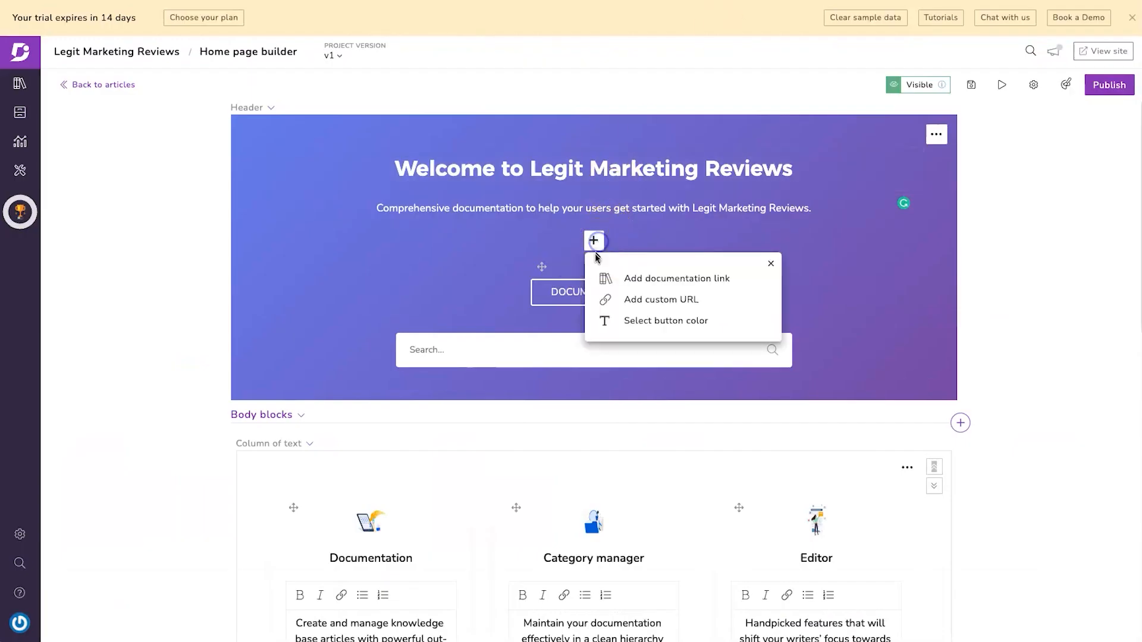
click(672, 300)
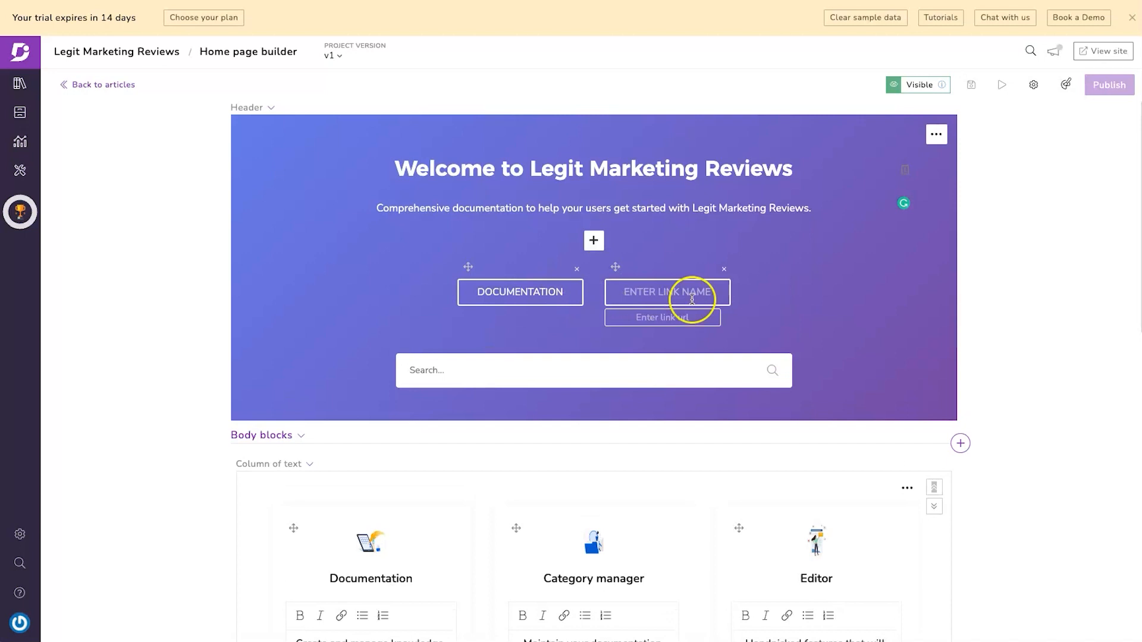
click(724, 269)
- Try cyan and custom colours on the DOCUMENTATION button, leaving it white
click(593, 241)
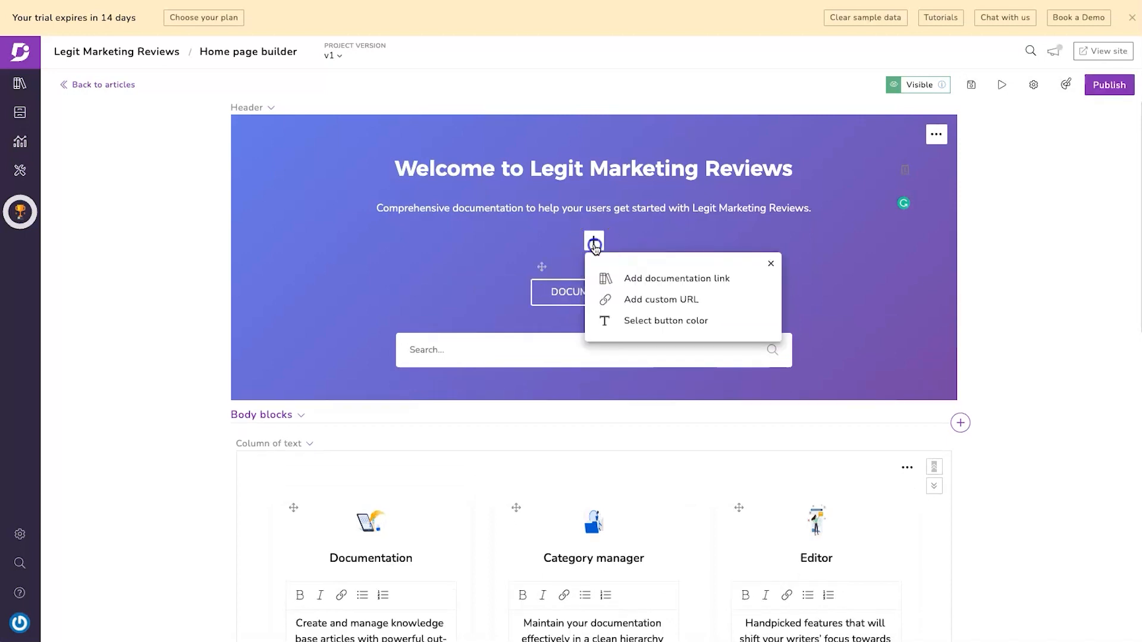
click(640, 321)
click(606, 217)
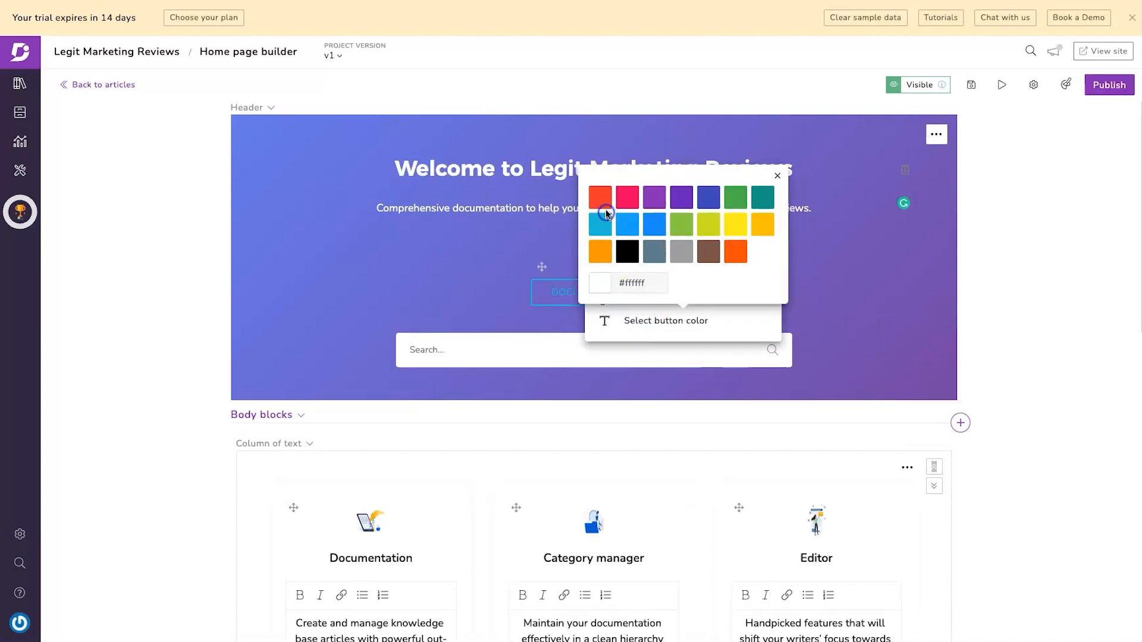
click(594, 285)
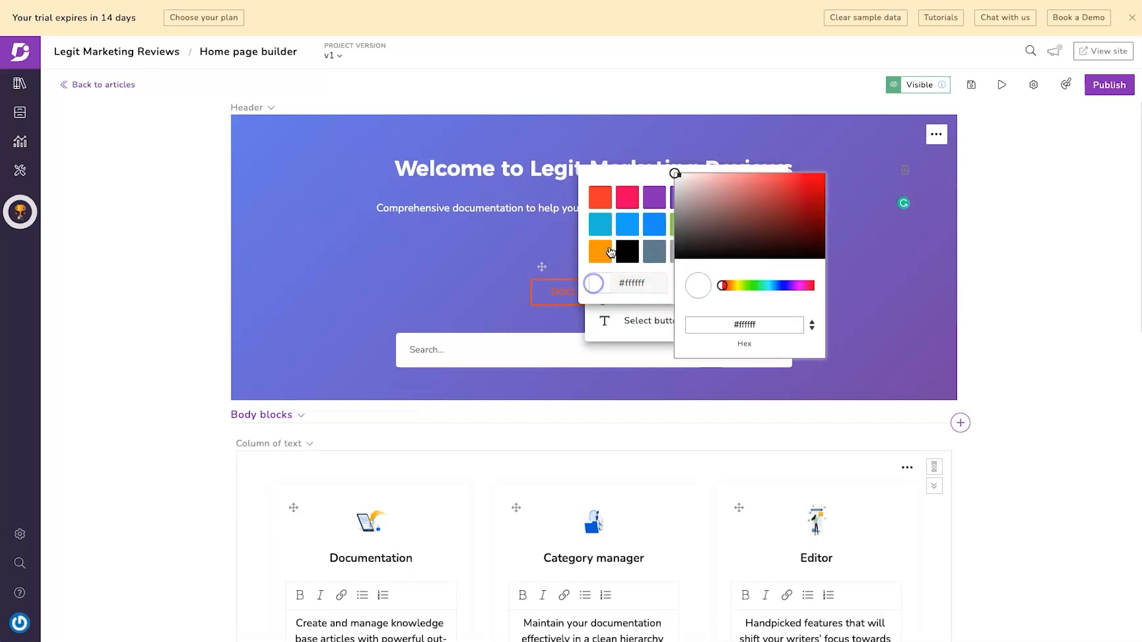
click(580, 169)
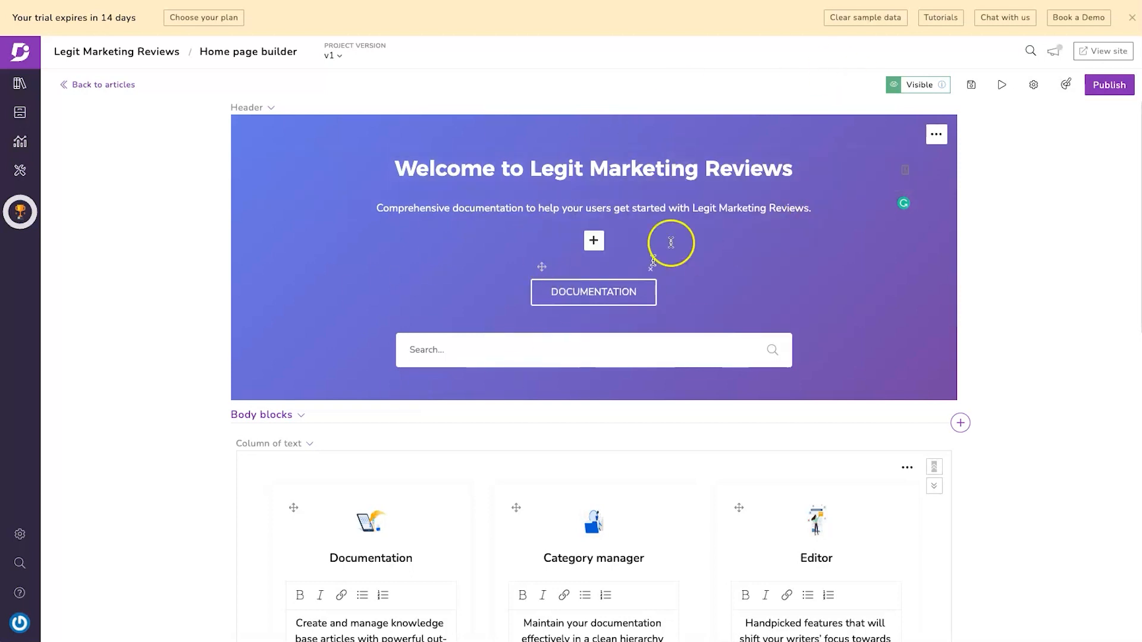
click(1069, 88)
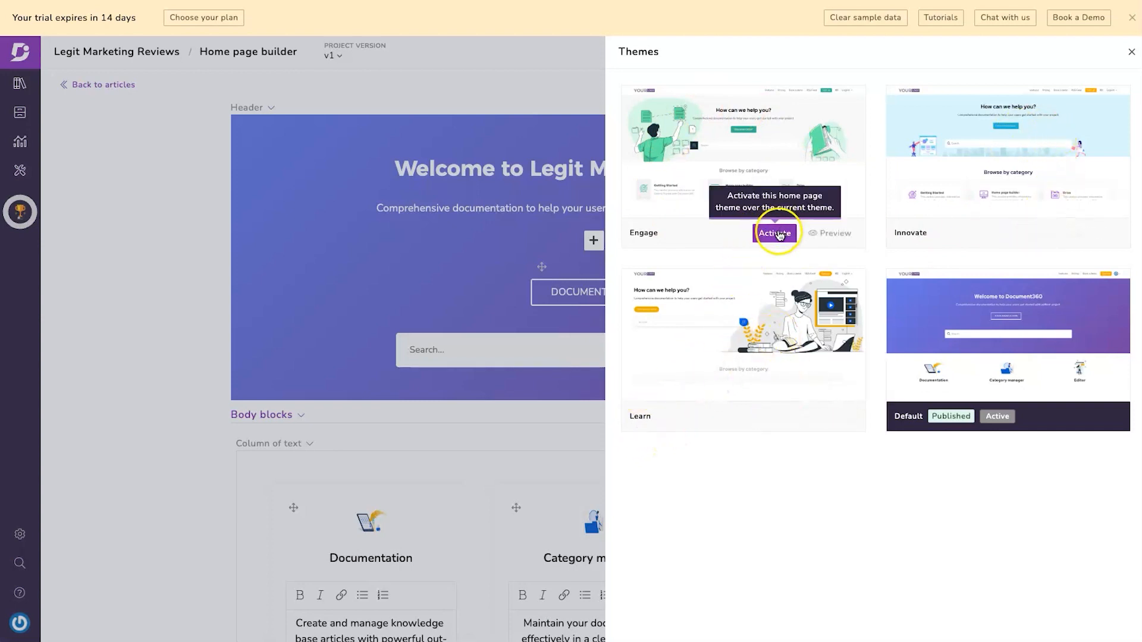
- Activate the Engage home page theme
click(774, 234)
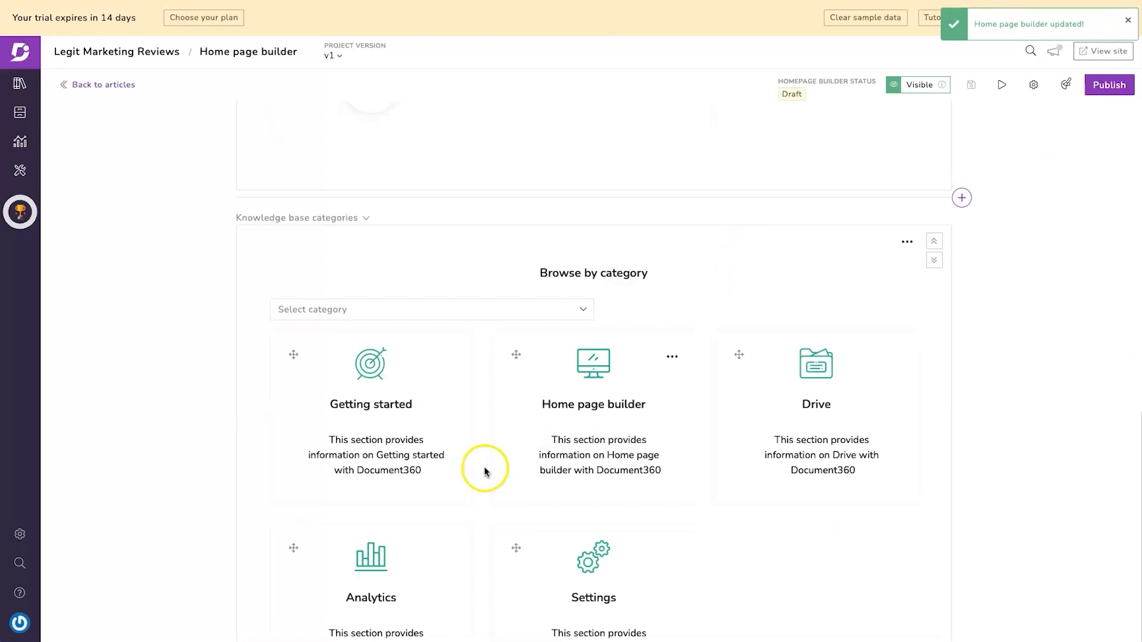
scroll(530, 369, up, 10)
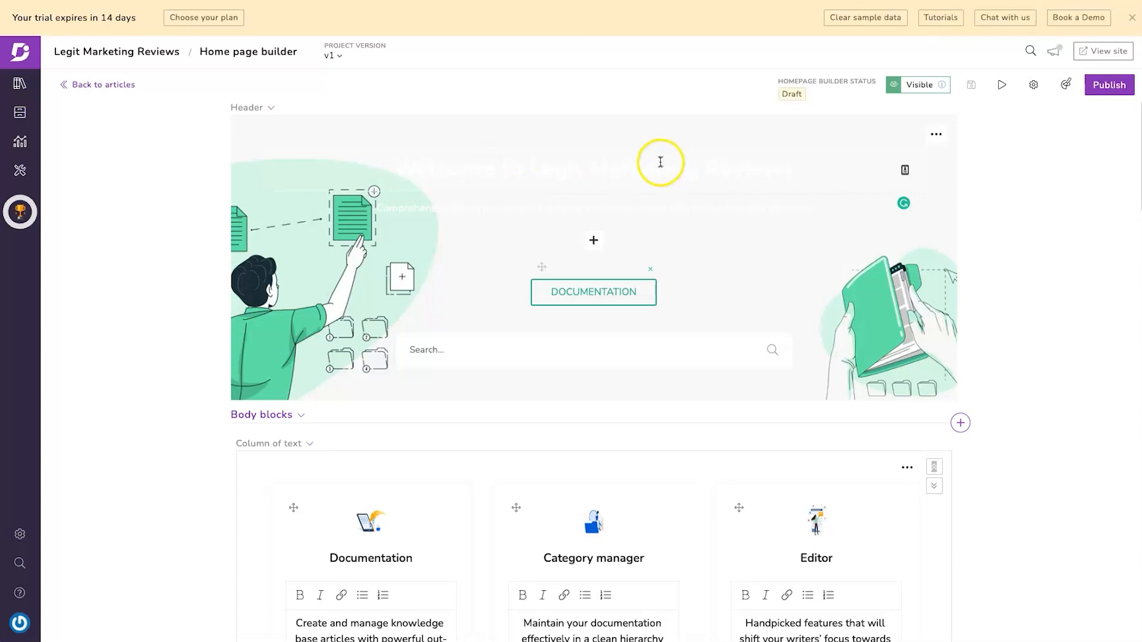
triple_click(658, 163)
click(811, 185)
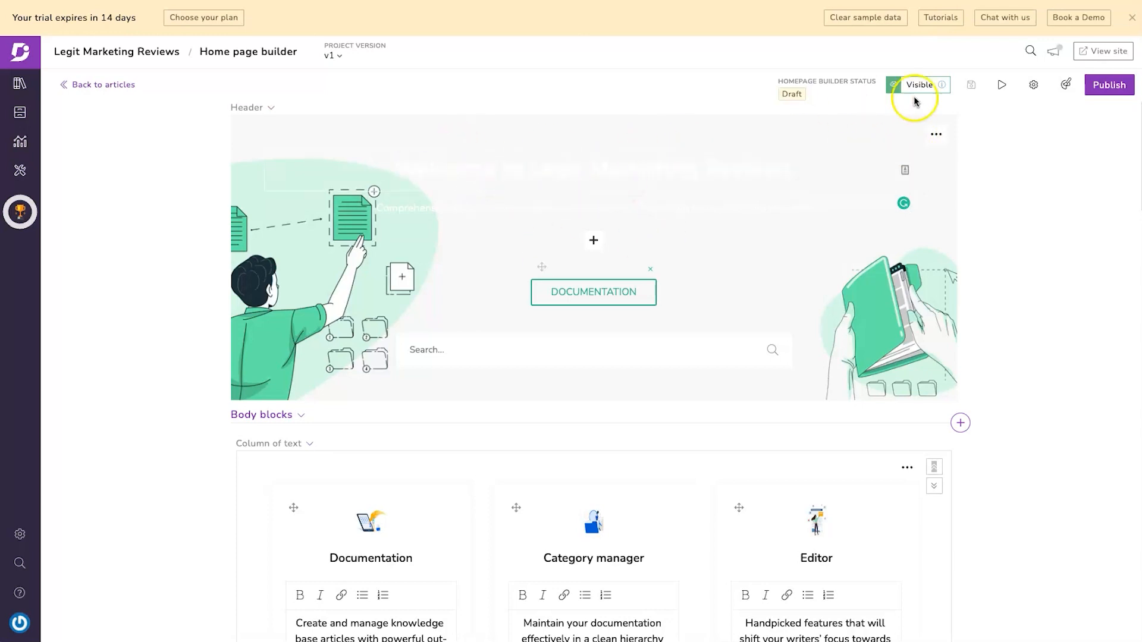
- Make the header text and the DOCUMENTATION button black
click(934, 134)
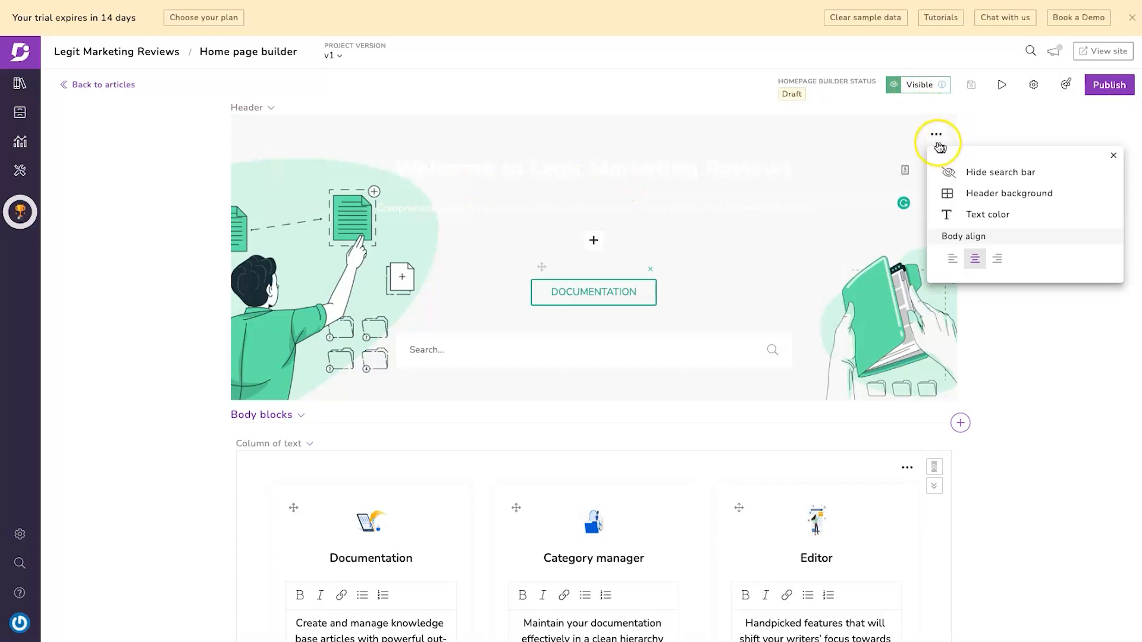
click(954, 214)
click(966, 148)
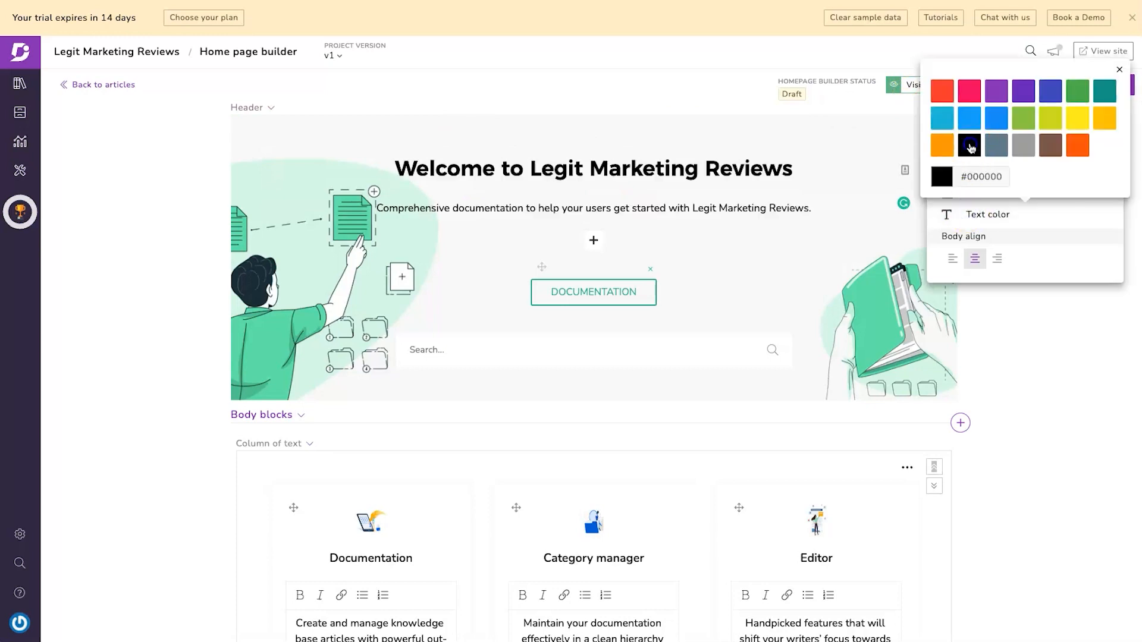
click(720, 237)
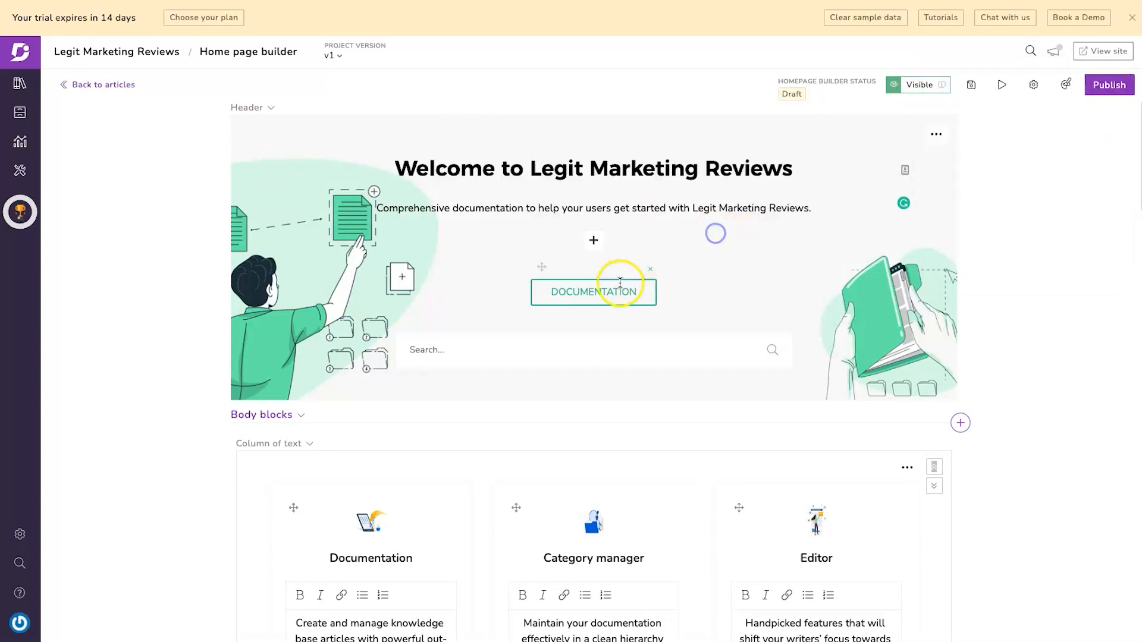
click(598, 244)
click(642, 321)
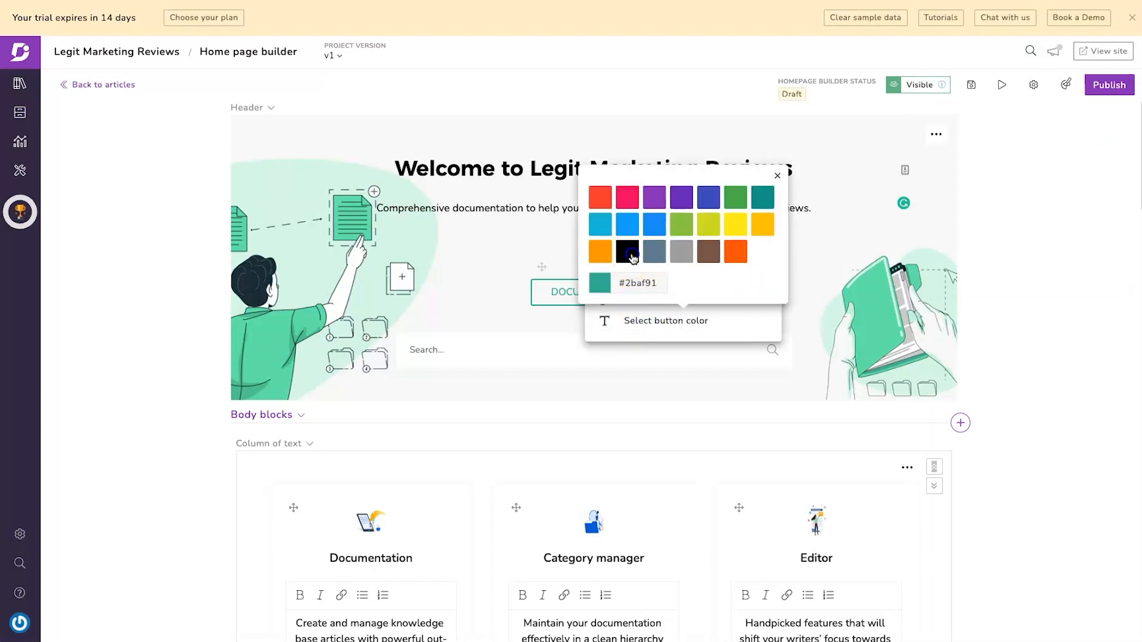
click(466, 258)
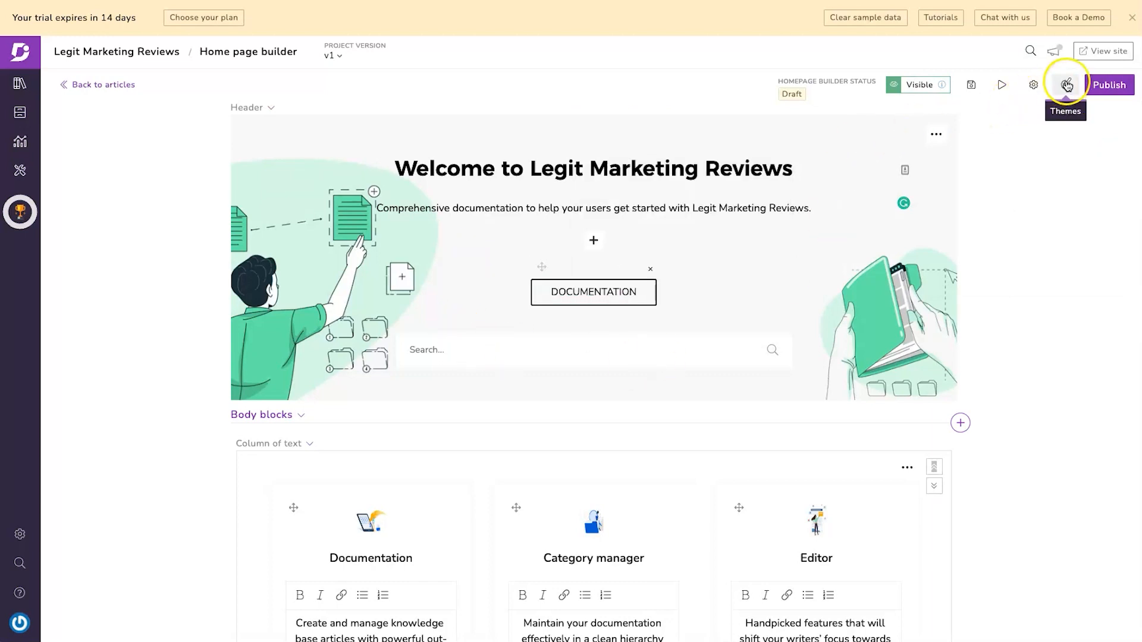
- Publish the home page and review the live site's Quick Links and eBook & Guides sections
click(1094, 86)
click(701, 129)
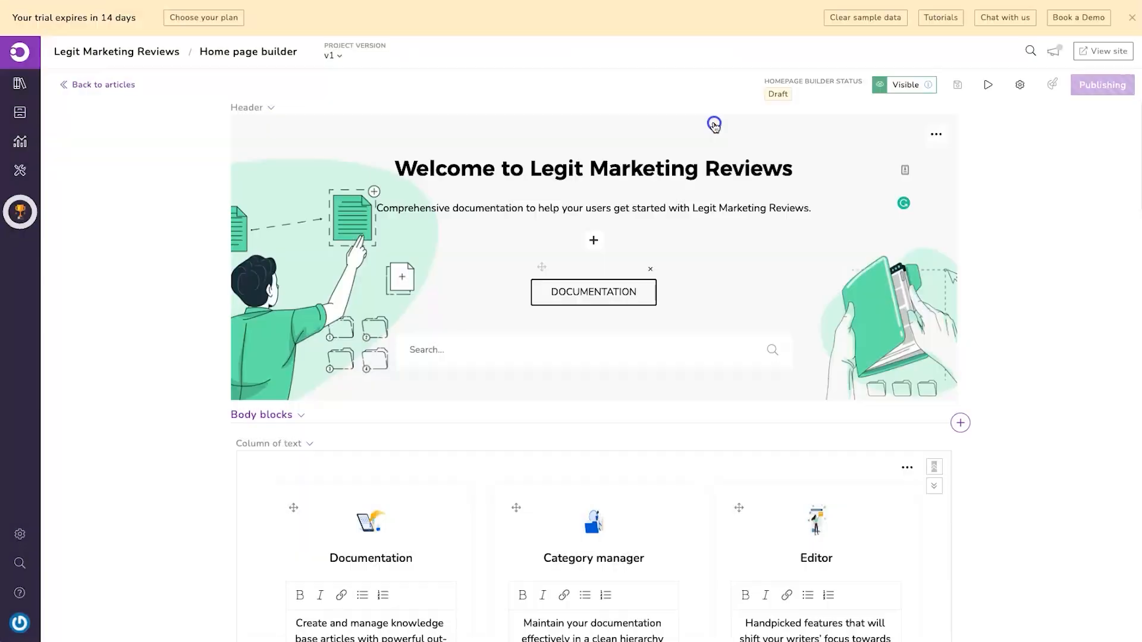
click(1097, 54)
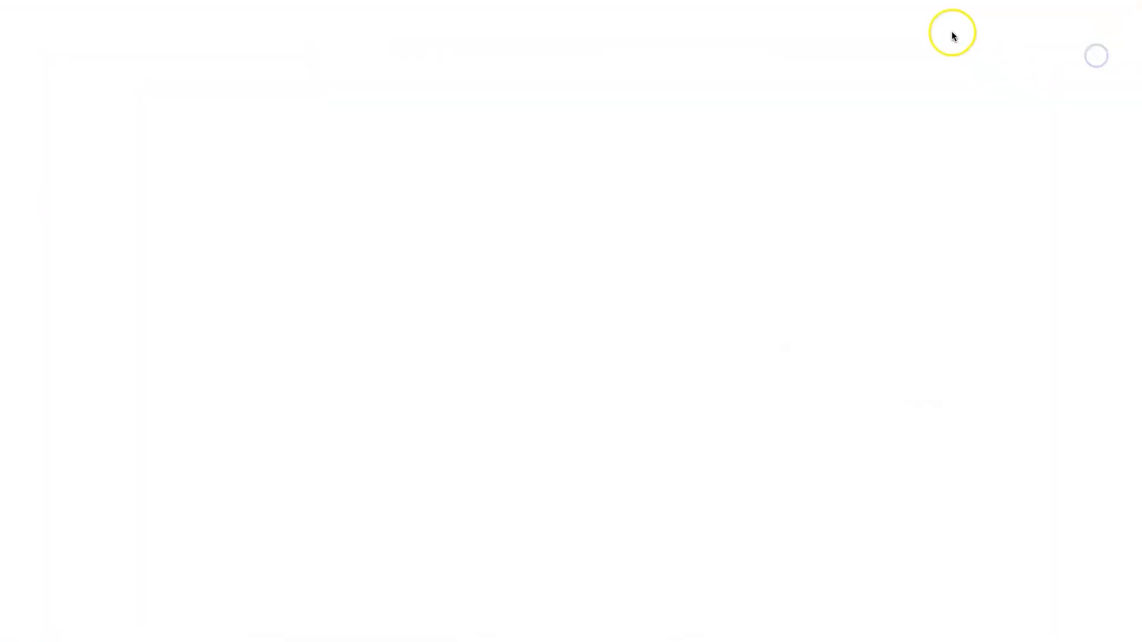
scroll(550, 313, down, 10)
scroll(554, 312, down, 10)
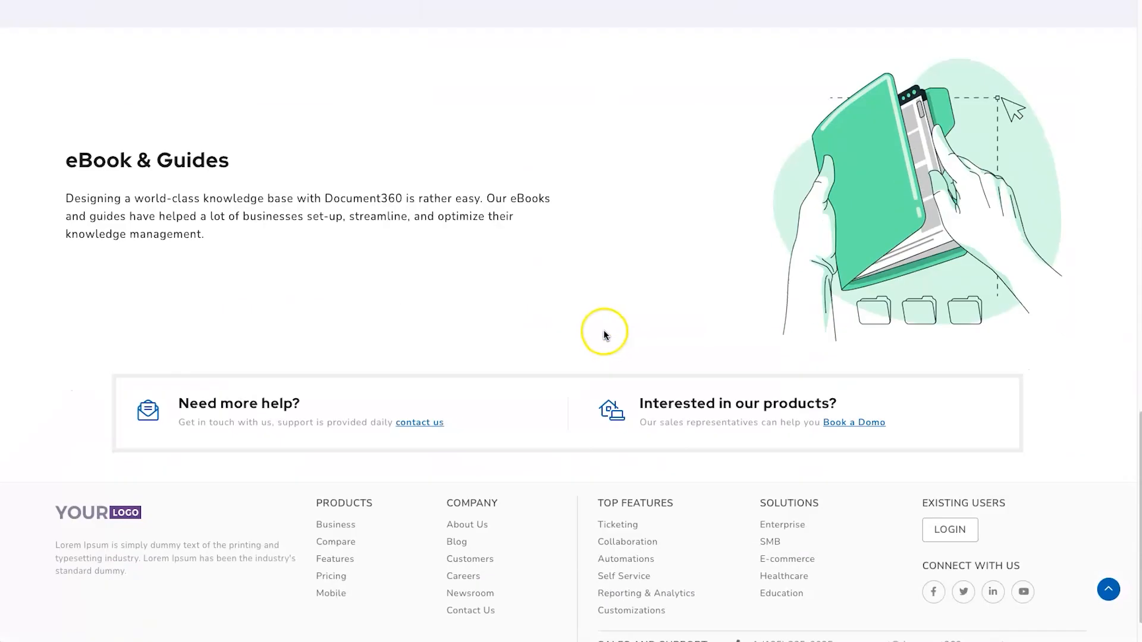
scroll(581, 349, up, 20)
scroll(463, 316, down, 10)
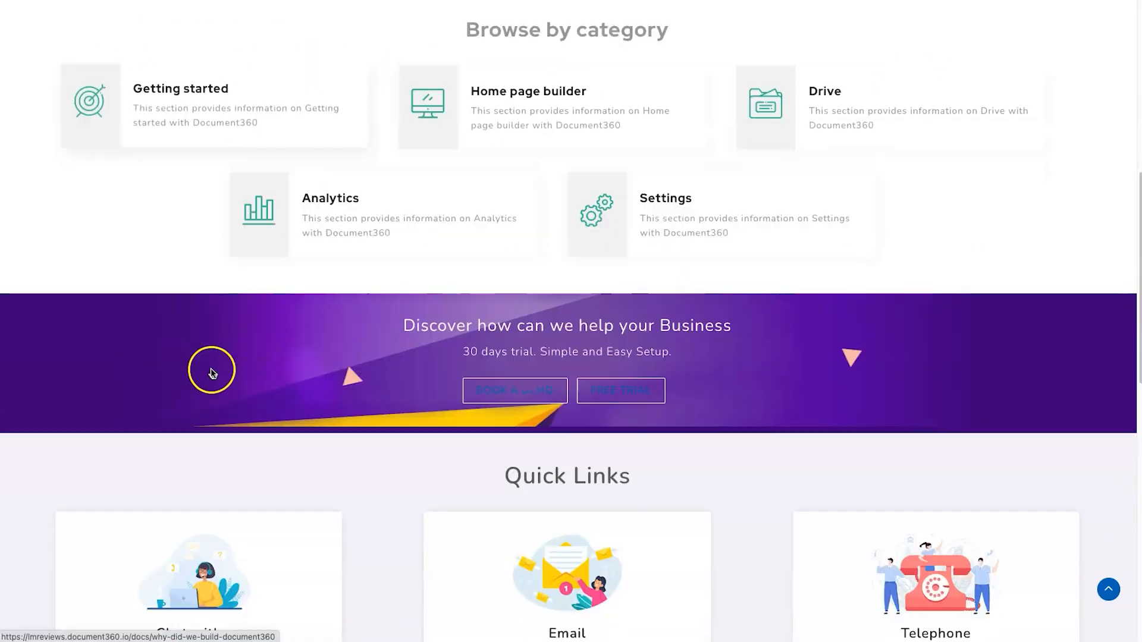
scroll(848, 491, down, 1)
scroll(848, 491, down, 2)
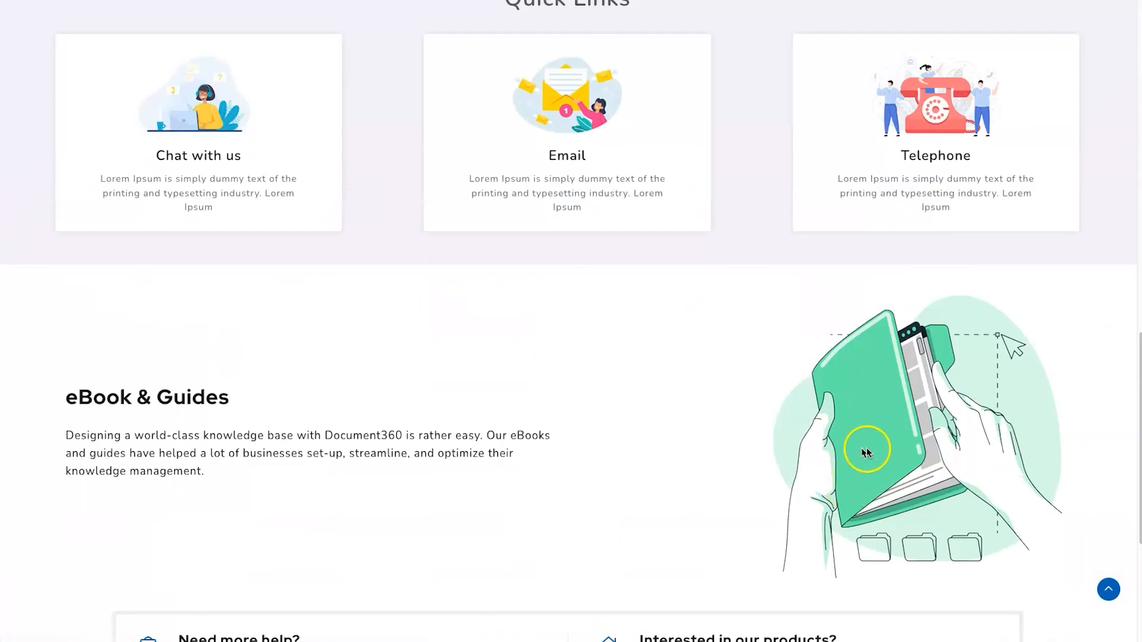
scroll(866, 452, up, 20)
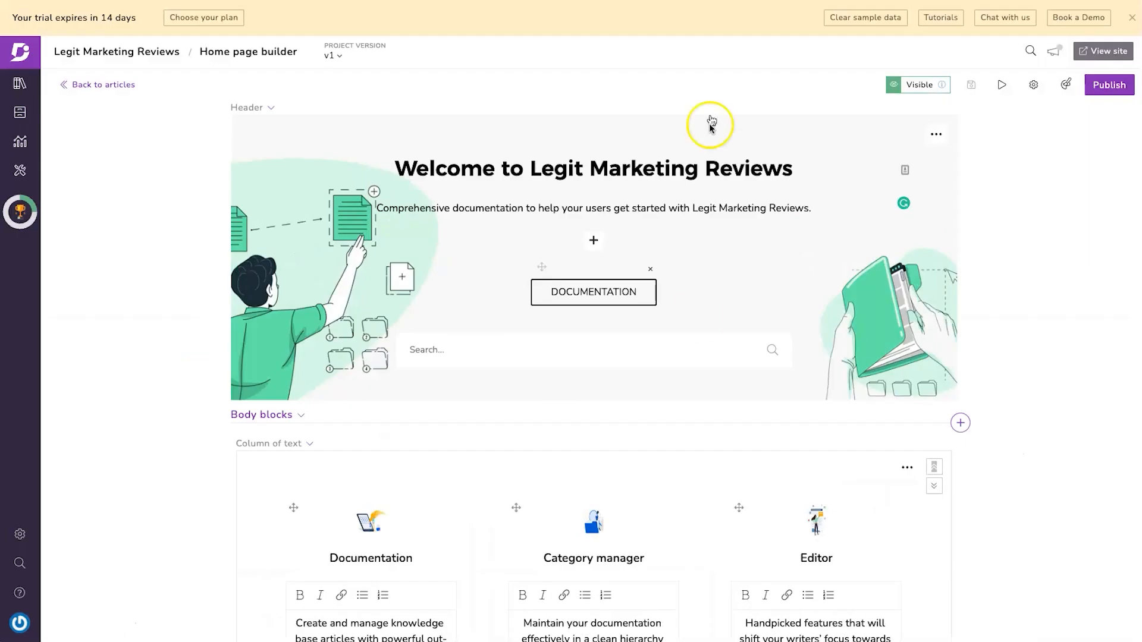
- Remove the Discover banner HTML section from the home page body blocks
scroll(678, 349, down, 2)
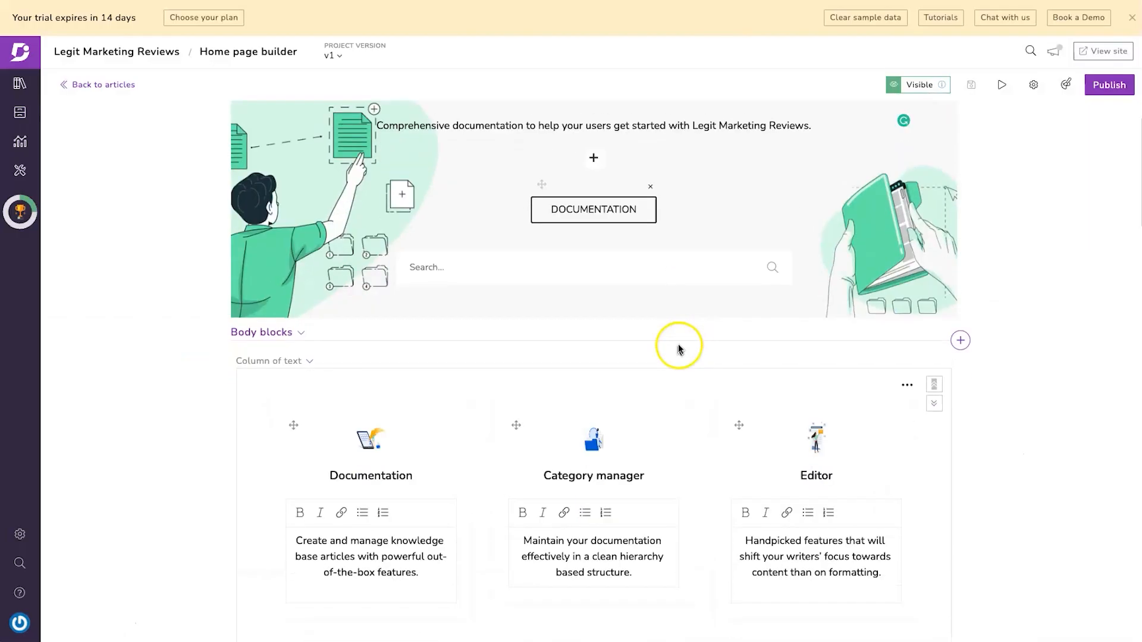
scroll(291, 327, down, 1)
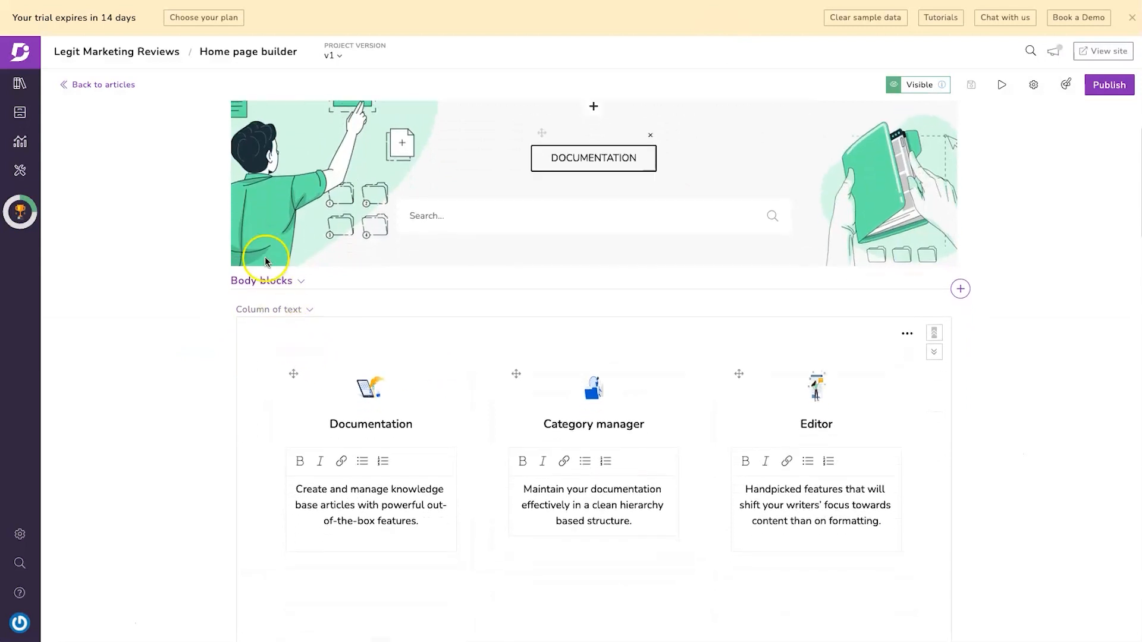
click(299, 283)
click(293, 281)
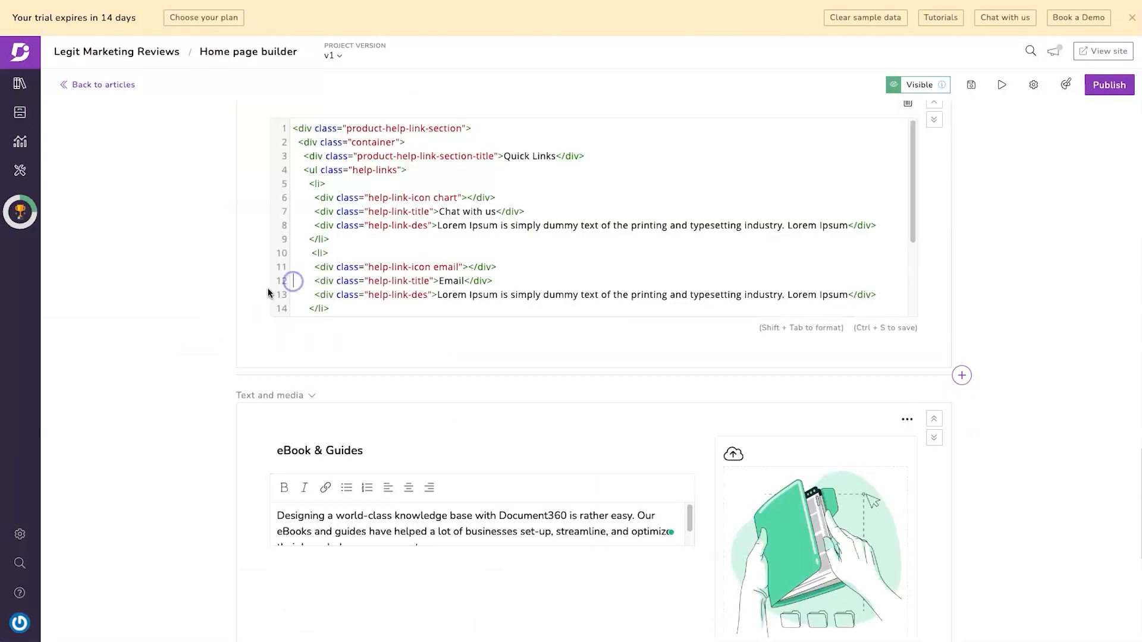
scroll(269, 292, up, 10)
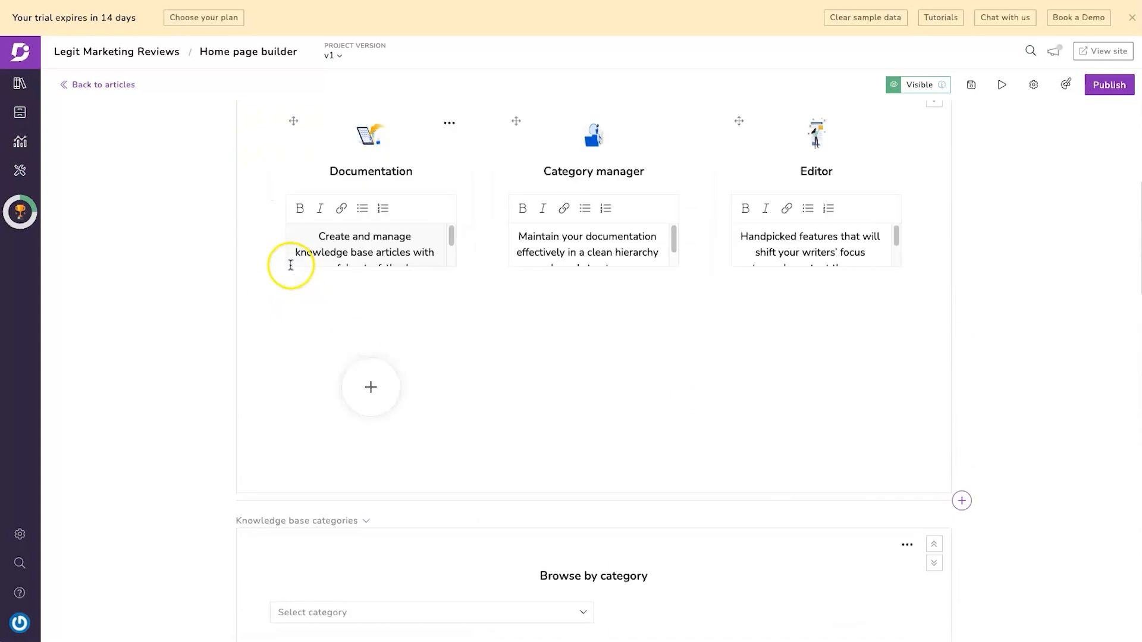
scroll(295, 287, up, 6)
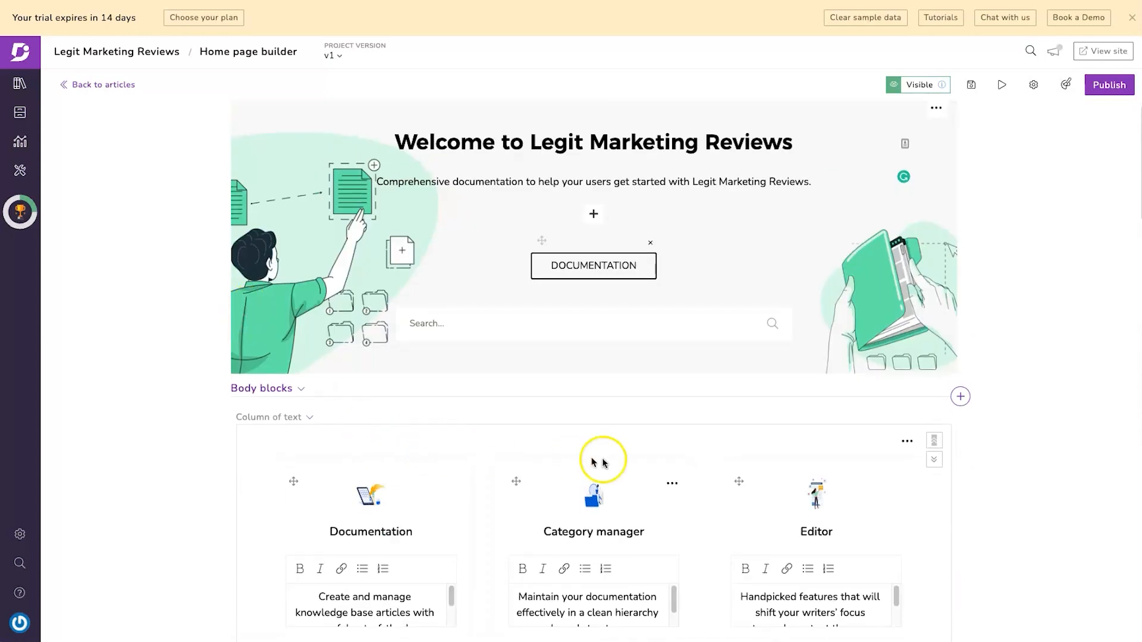
scroll(826, 468, down, 3)
scroll(968, 272, down, 10)
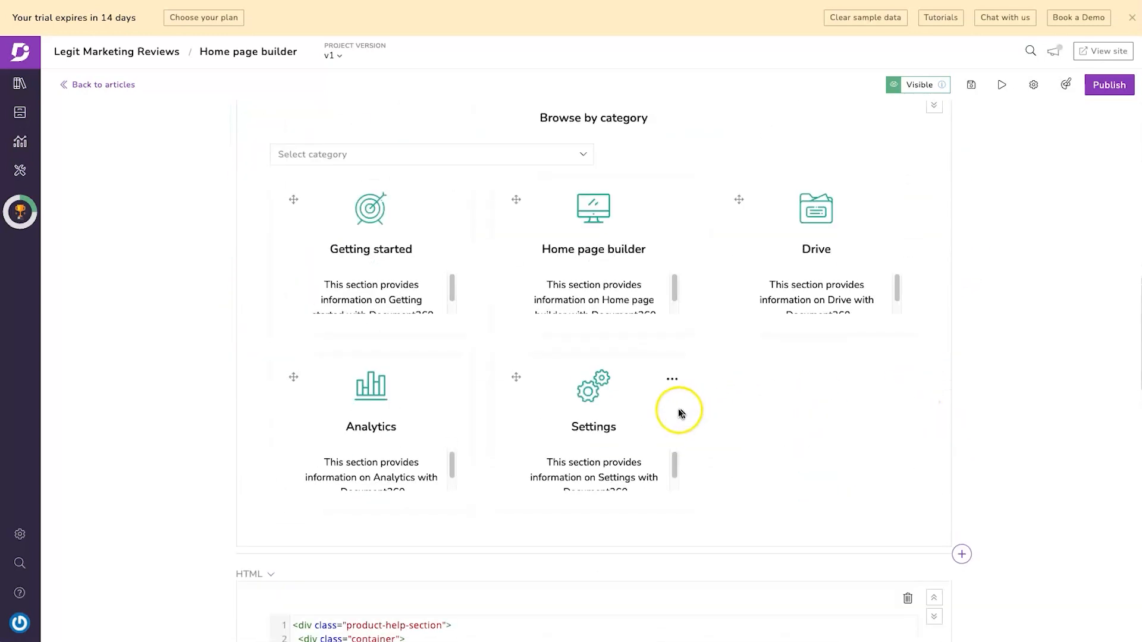
scroll(615, 397, up, 3)
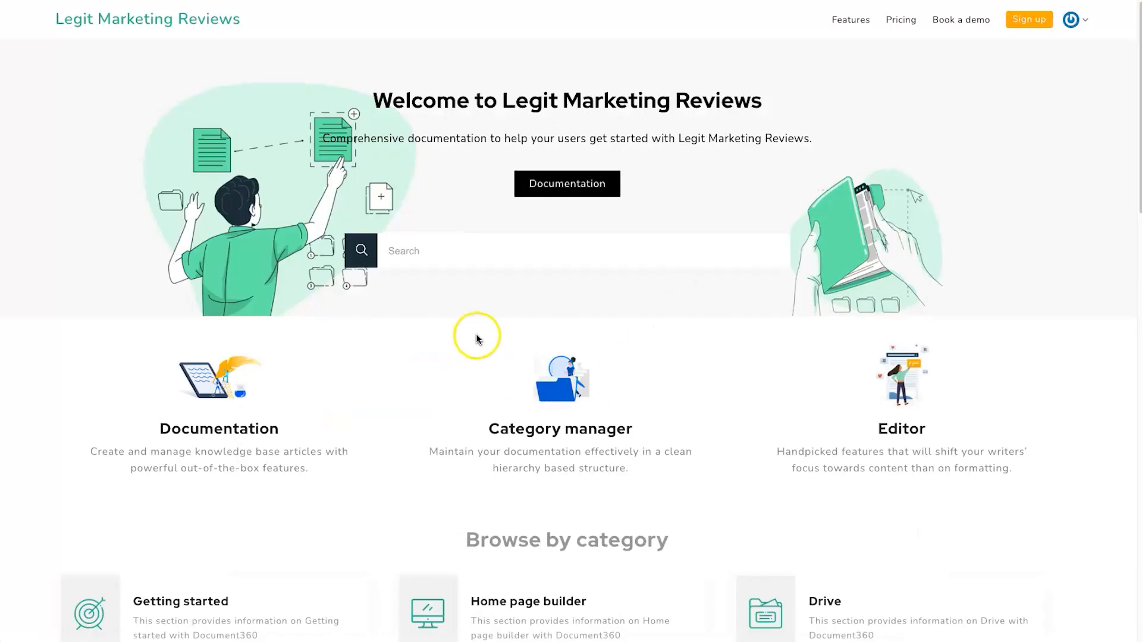
scroll(475, 339, down, 10)
drag(382, 242, 849, 327)
click(848, 326)
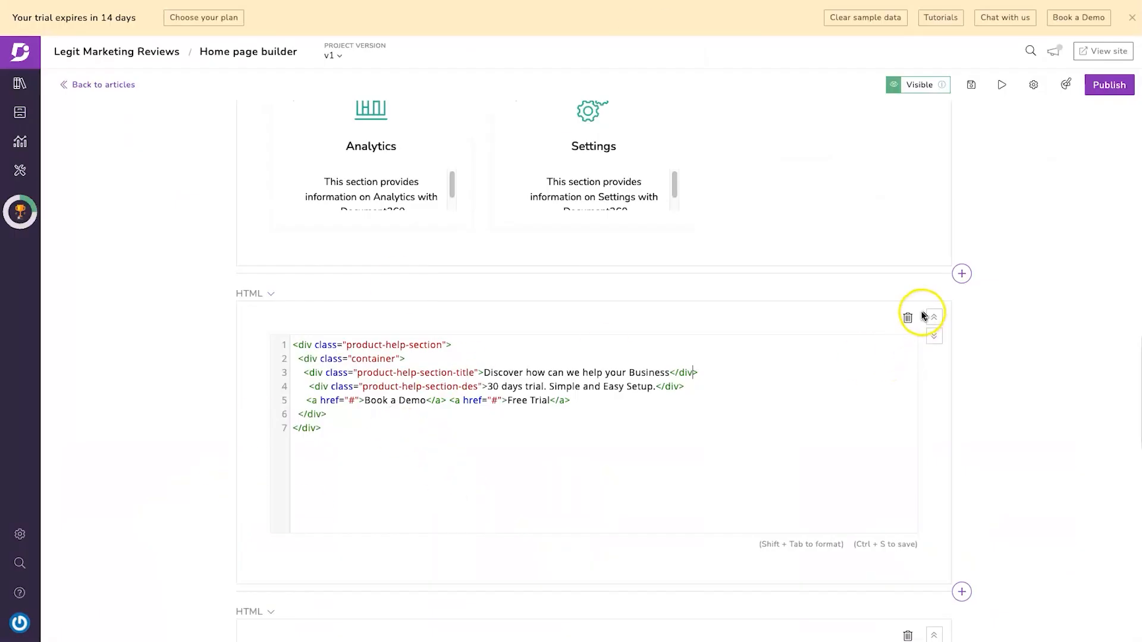
click(908, 318)
click(702, 141)
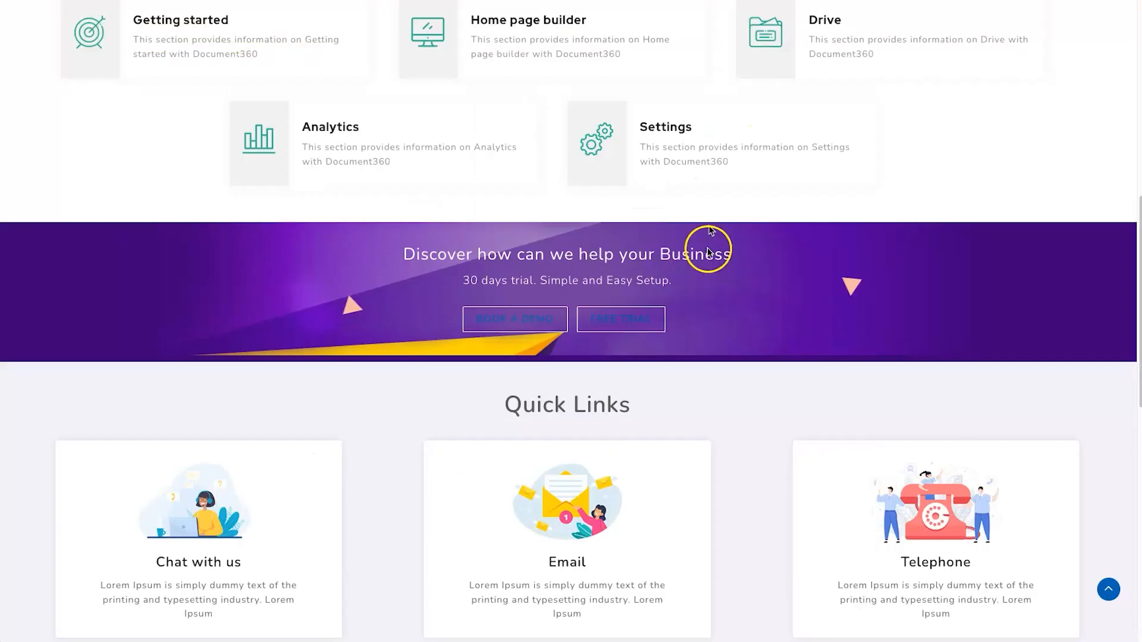
- Remove the Quick Links and eBook & Guides sections
scroll(156, 208, down, 4)
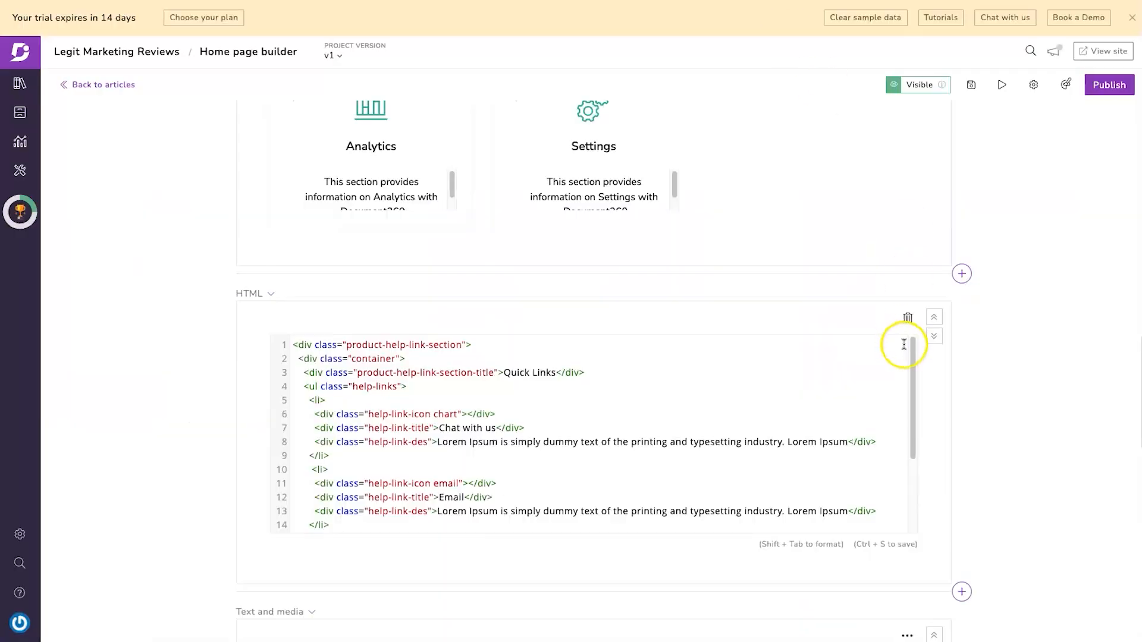
click(907, 320)
click(699, 140)
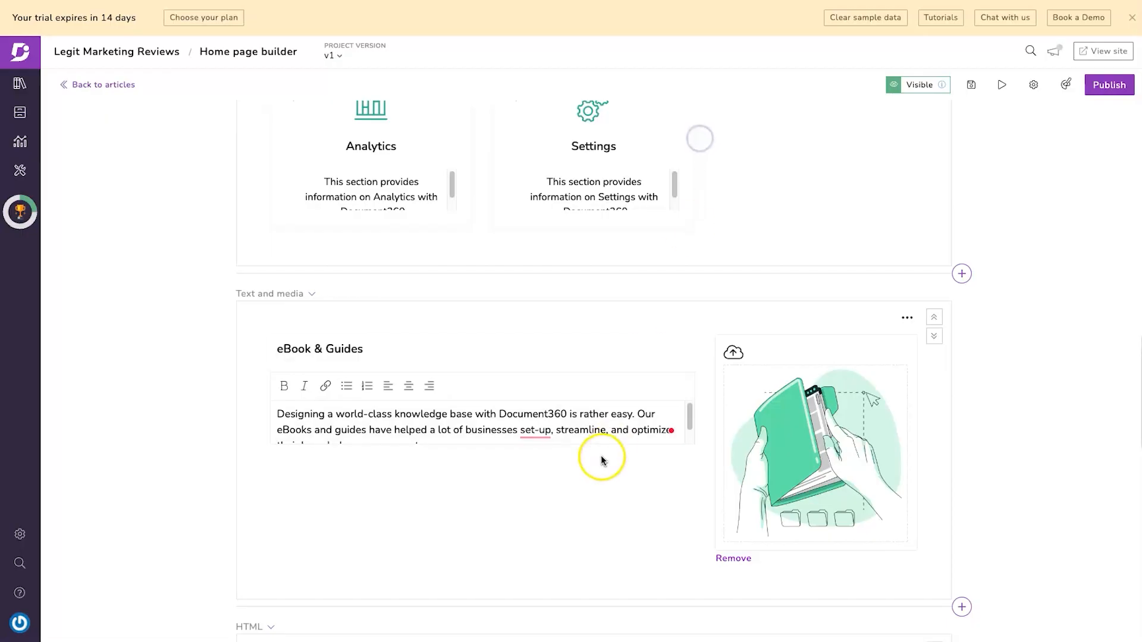
scroll(597, 446, down, 1)
click(904, 275)
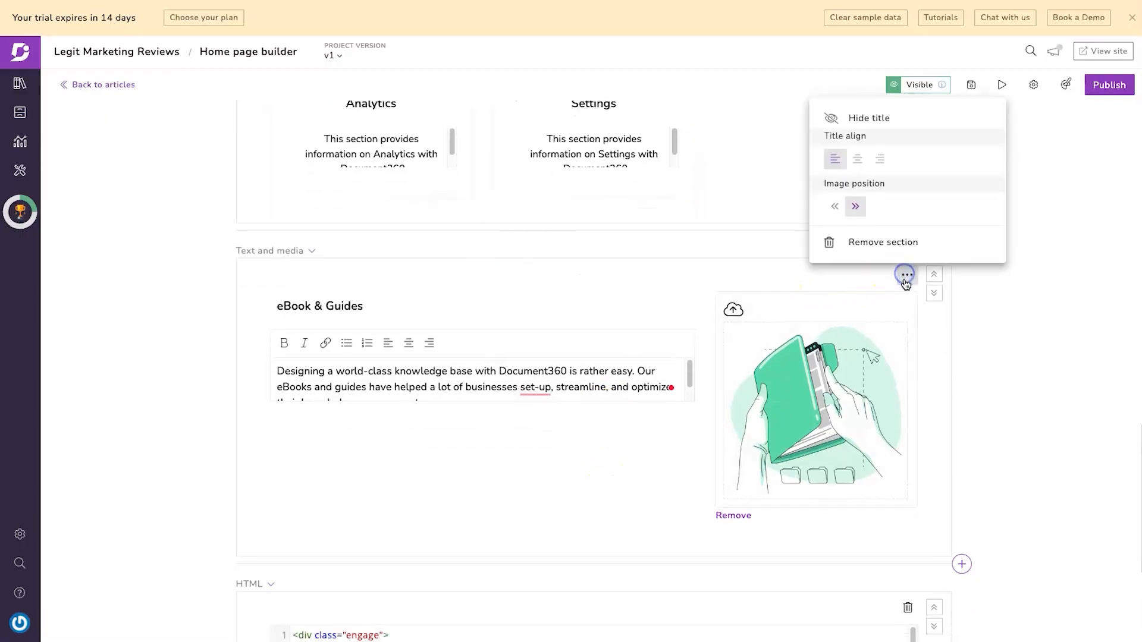
click(890, 243)
click(696, 143)
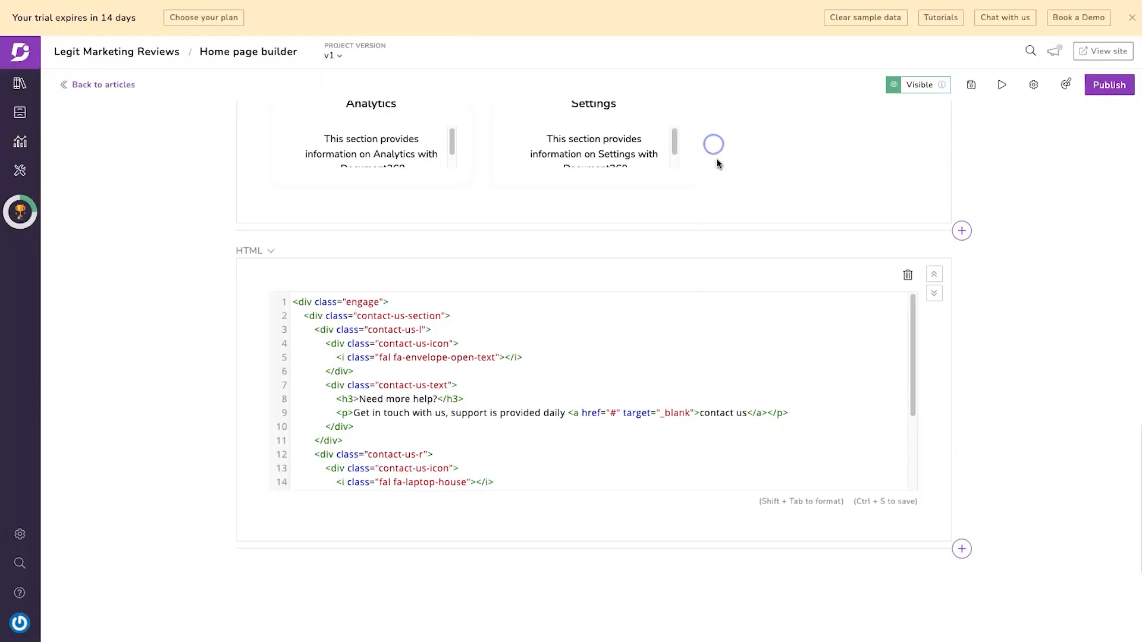
- Remove the Need more help section and publish the trimmed home page
click(908, 276)
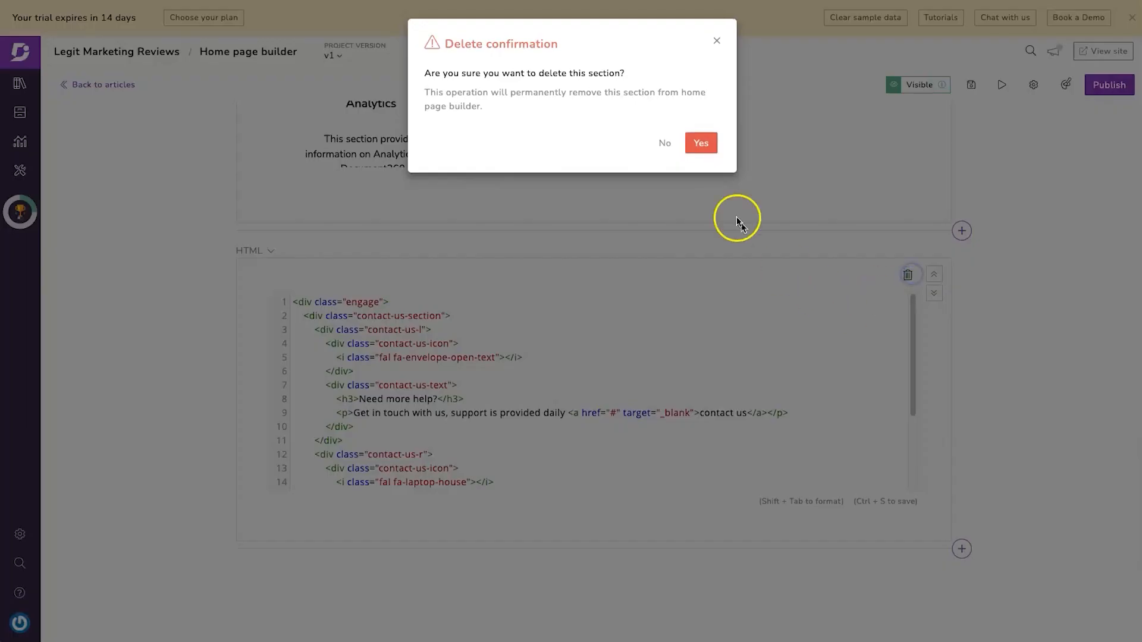
click(702, 143)
click(1107, 84)
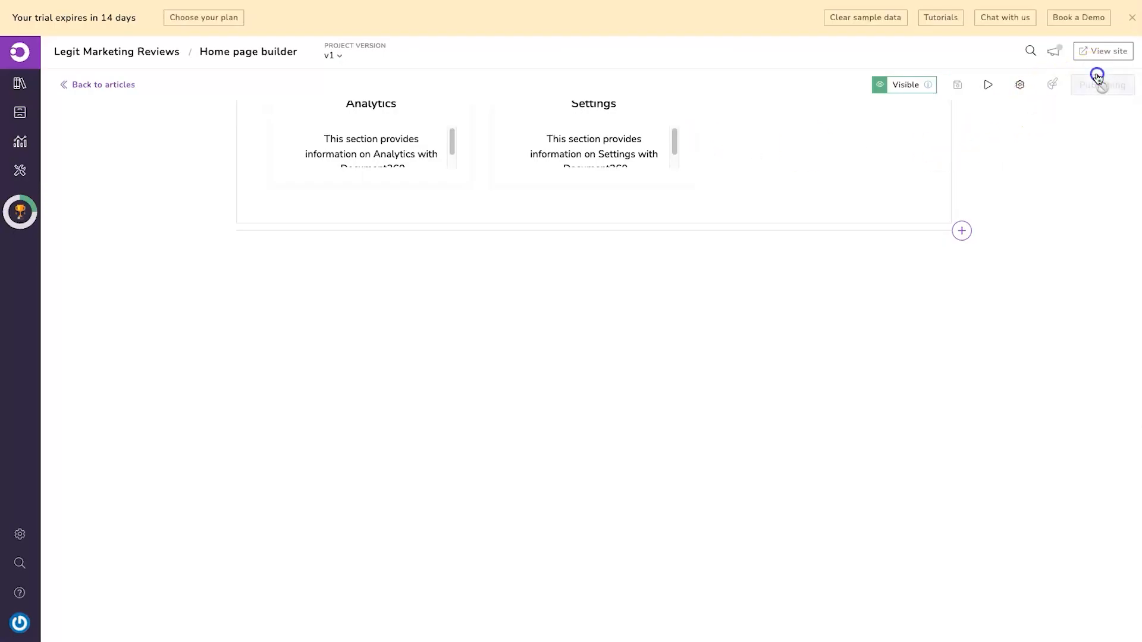
- Open the live site and review the three feature columns, category cards and footer
click(1100, 52)
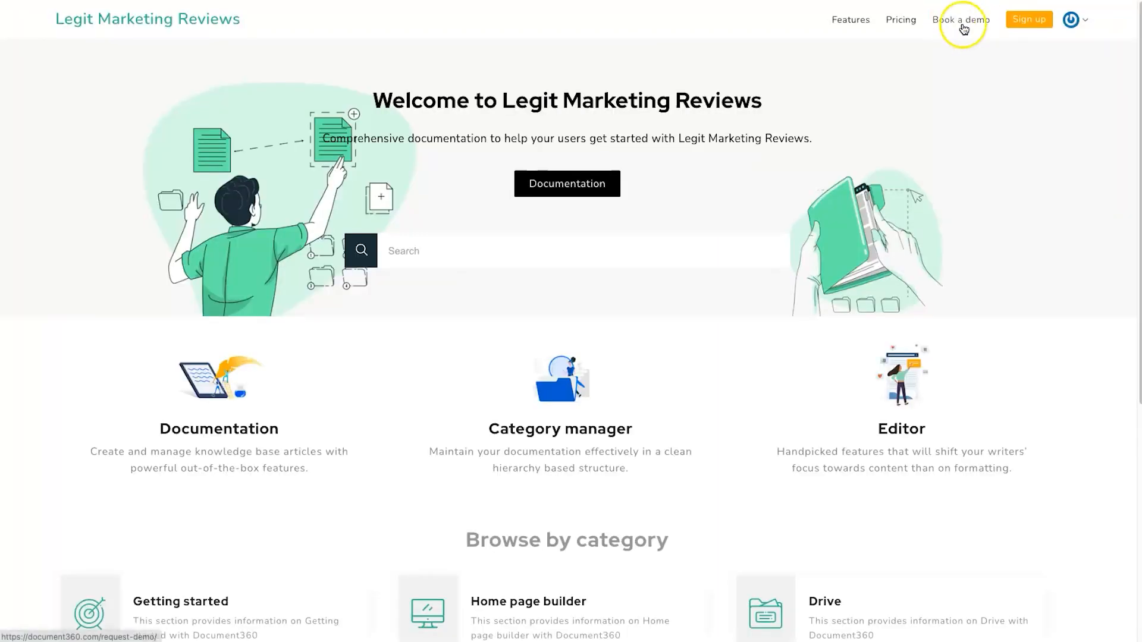
scroll(848, 286, down, 6)
scroll(754, 330, up, 2)
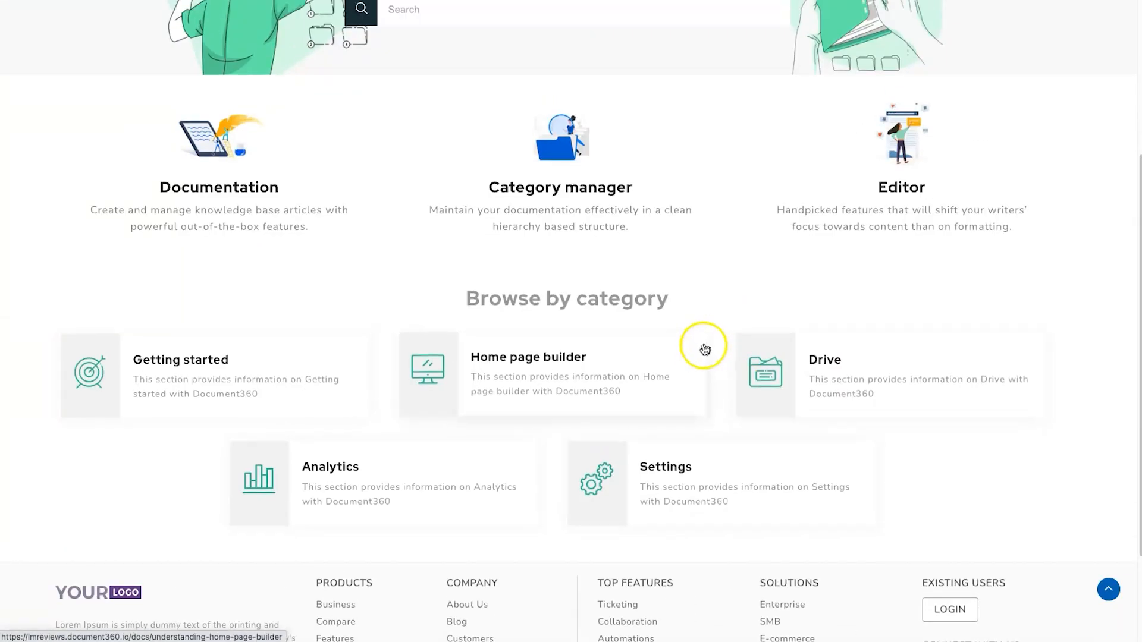
scroll(420, 619, down, 2)
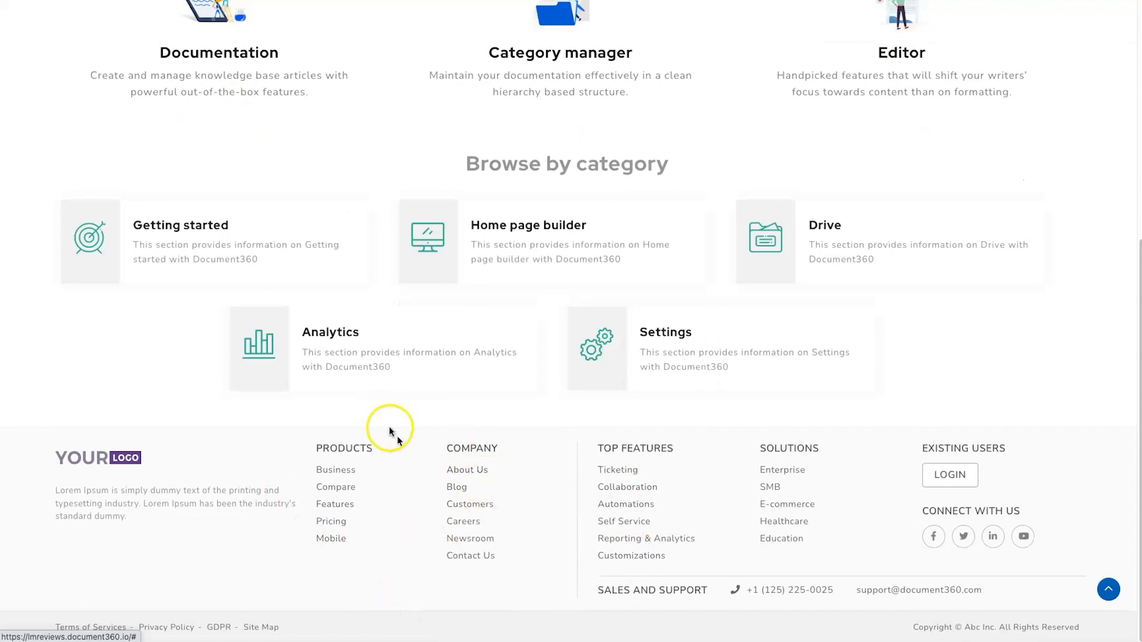
scroll(1122, 559, up, 3)
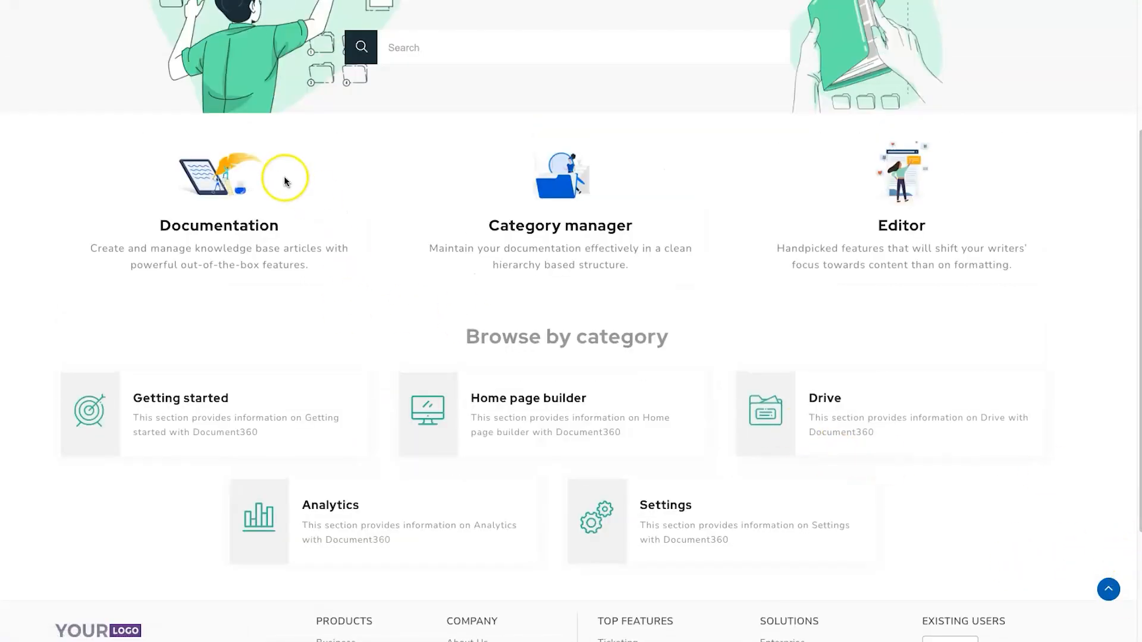
drag(145, 154, 1011, 266)
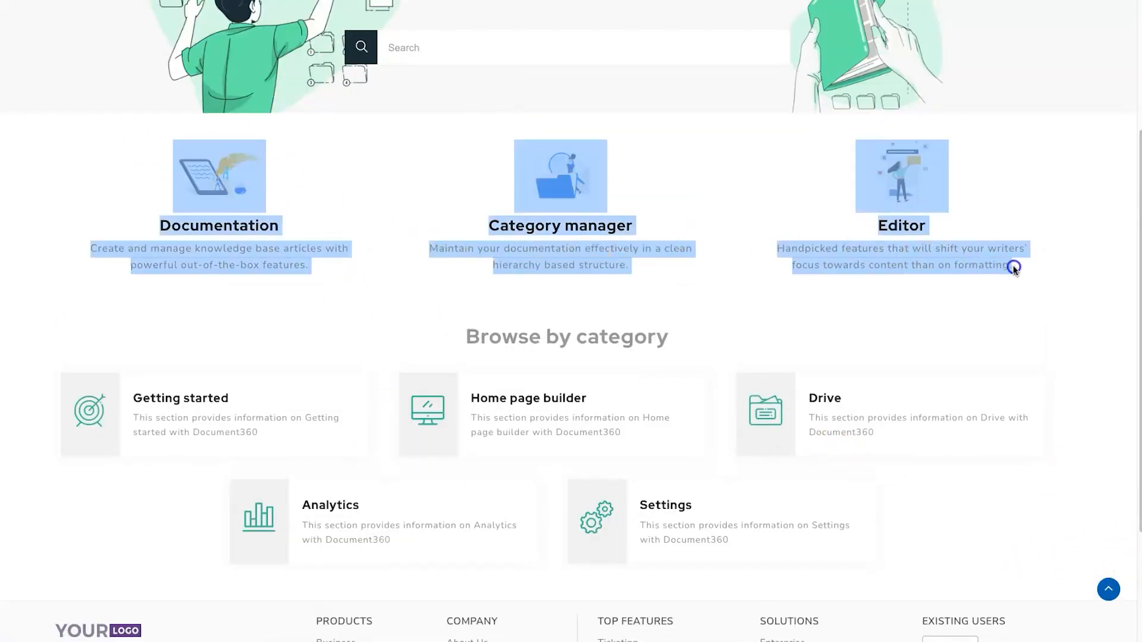
click(1013, 267)
scroll(517, 177, up, 3)
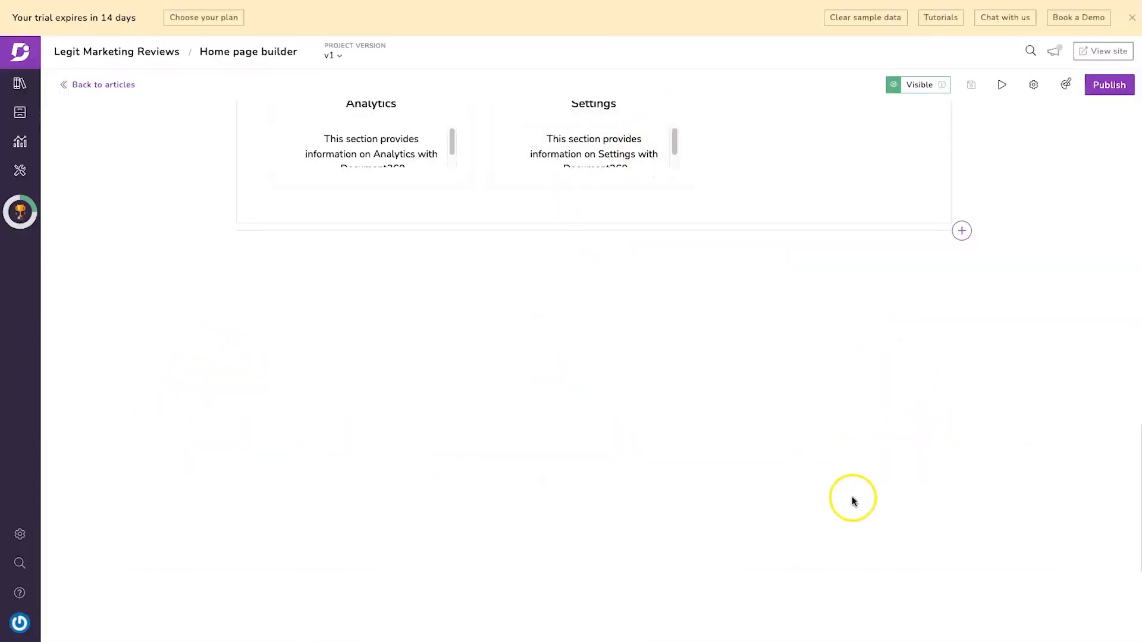
scroll(851, 500, up, 10)
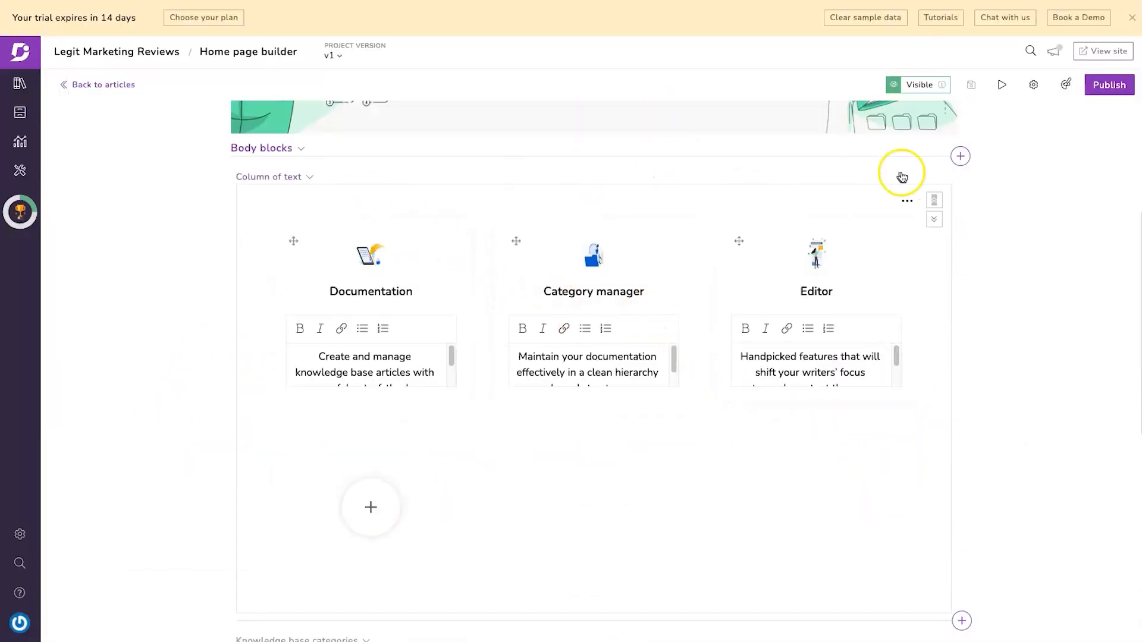
- Remove the Column of text feature section and publish the home page
click(908, 198)
click(895, 172)
click(701, 144)
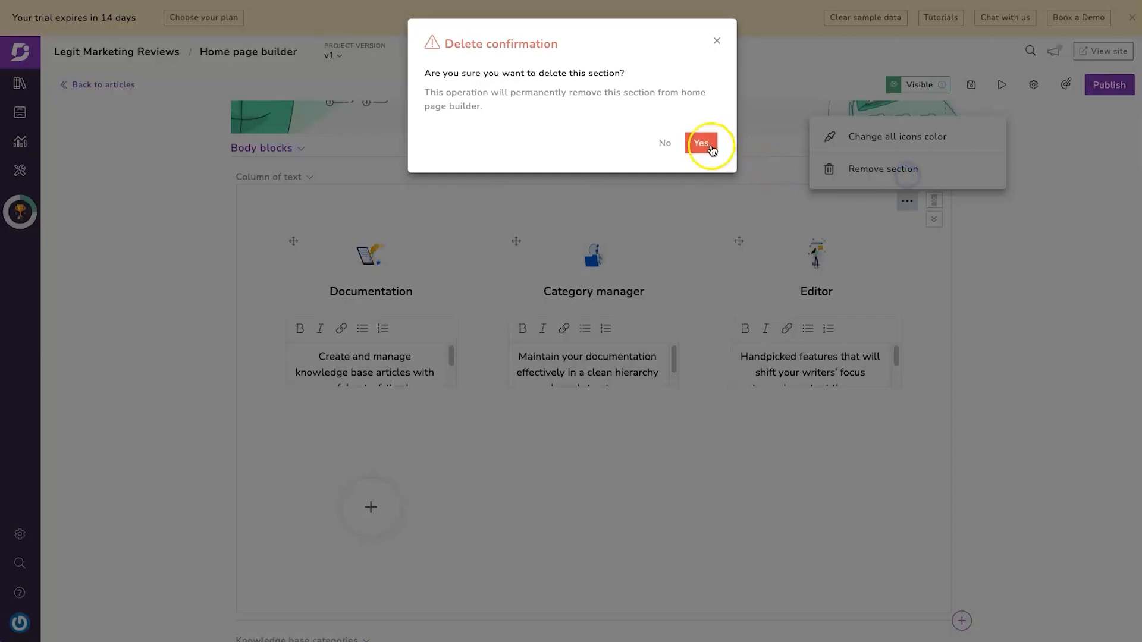
click(1108, 84)
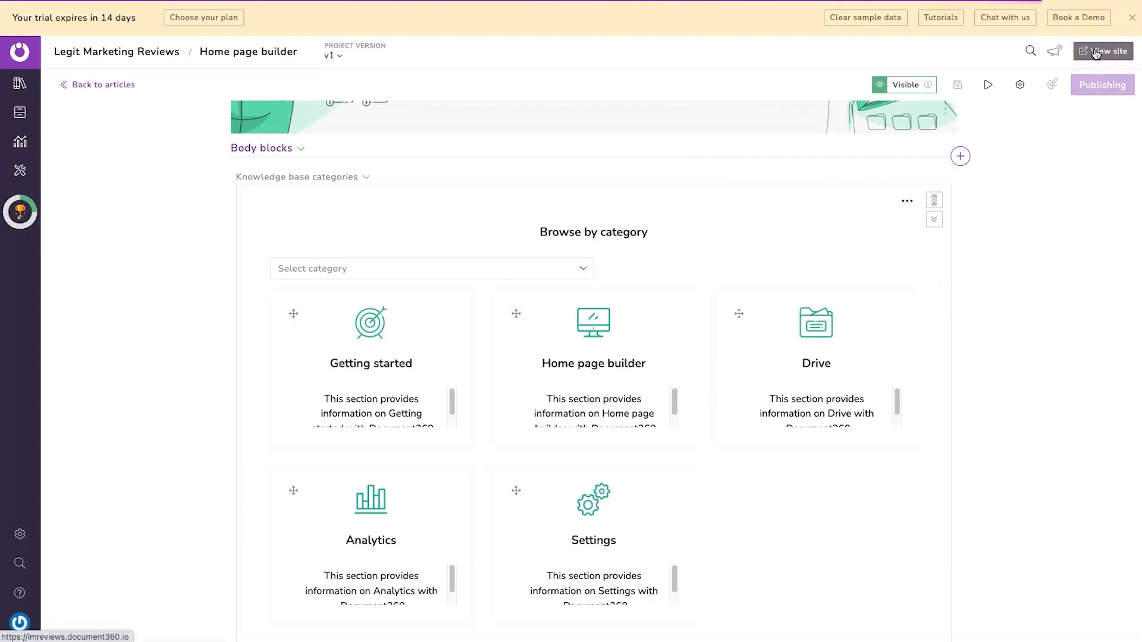
- Check the live site and browse into the Getting started category
click(1095, 53)
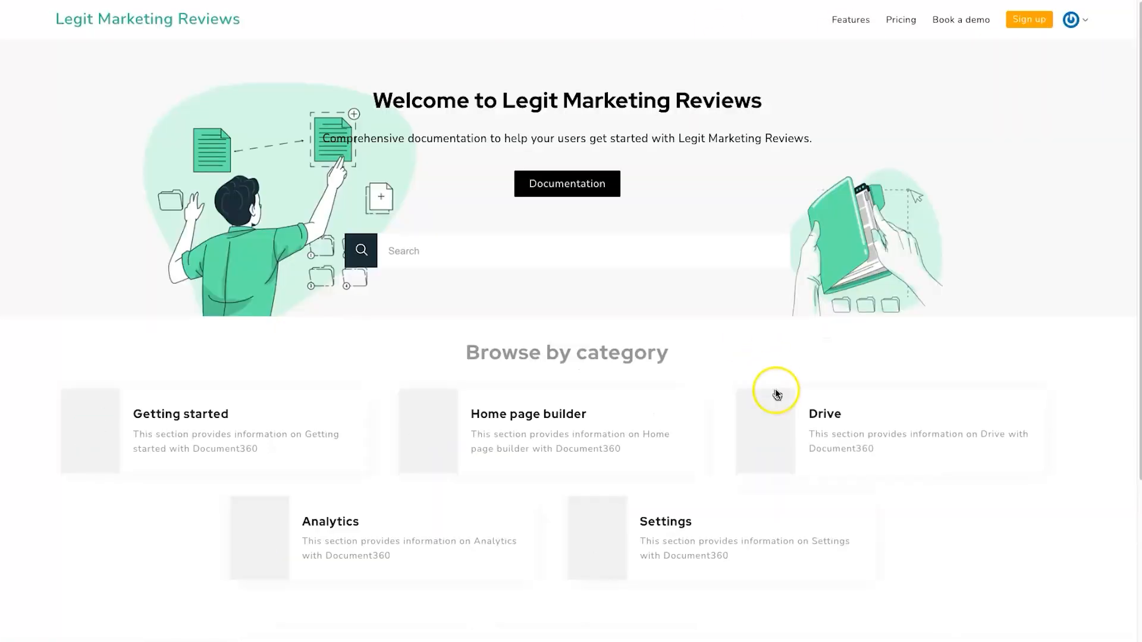
scroll(776, 385, down, 4)
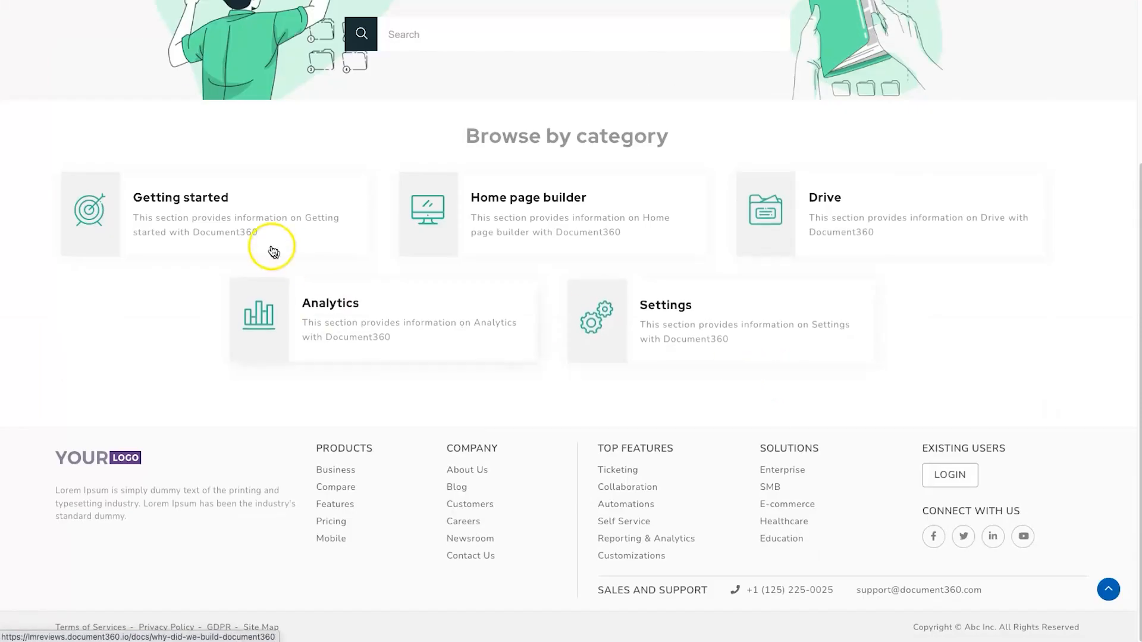
click(236, 224)
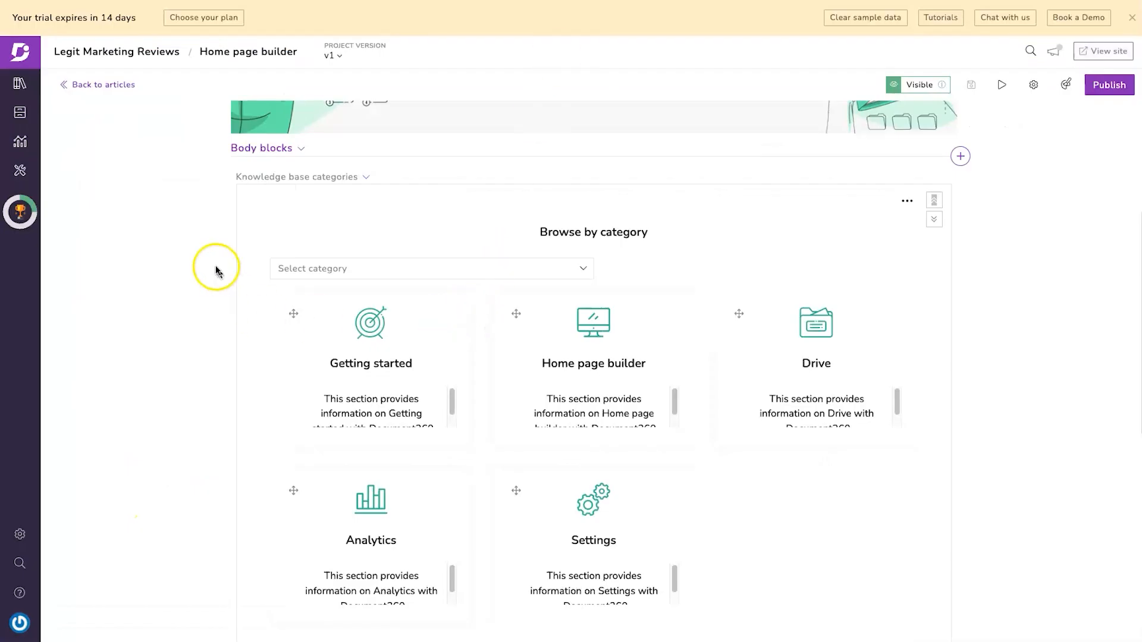
scroll(214, 267, down, 1)
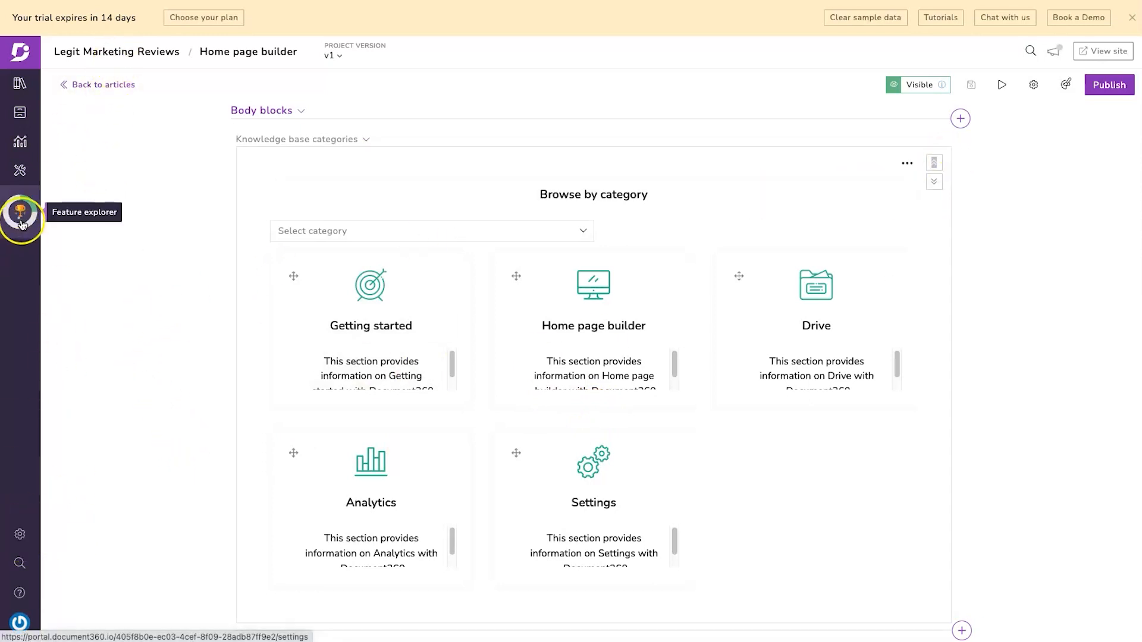
- Go to Settings > Knowledge base site > Navigations, passing through Custom pages
click(21, 531)
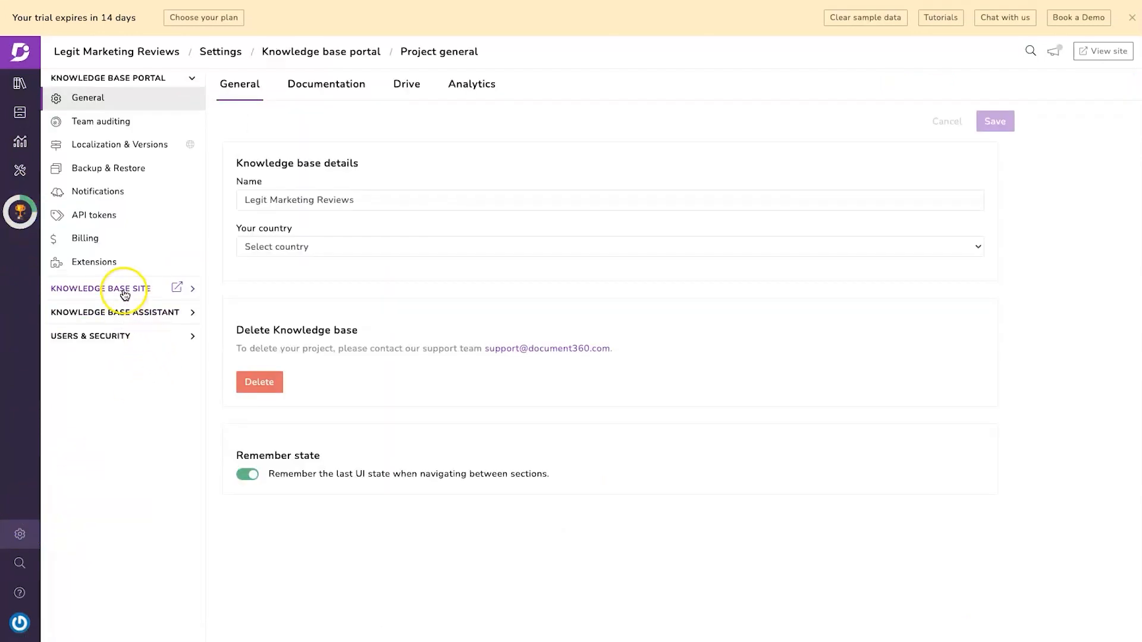
click(124, 295)
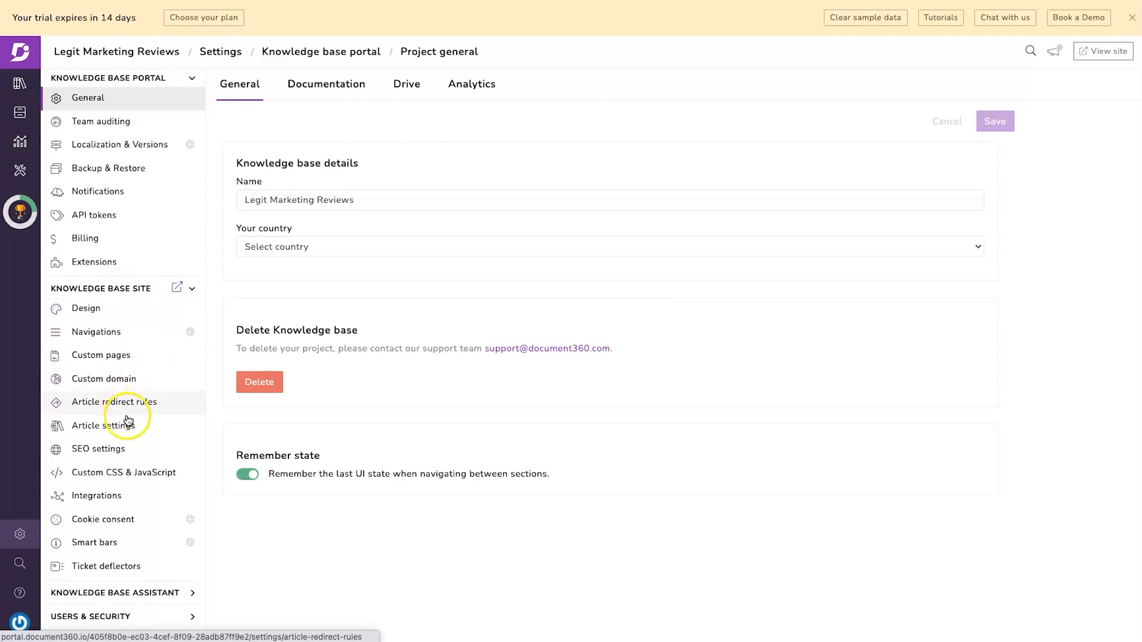
click(118, 357)
click(112, 329)
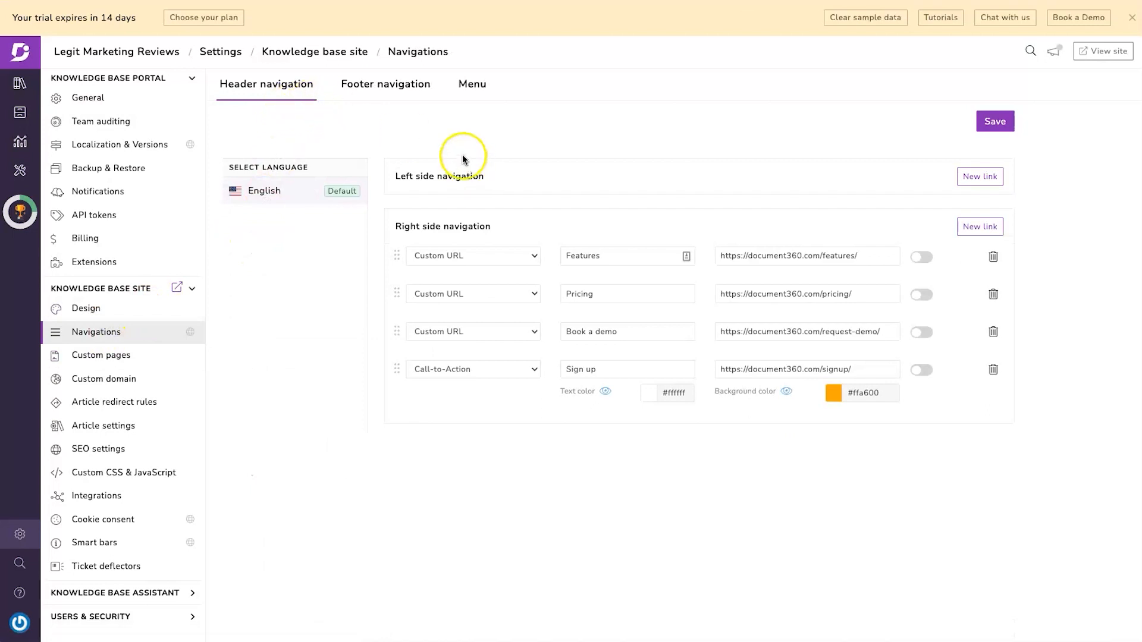
- On the Footer tab, compare Blank and Theme A custom templates, then settle on Basic footer
click(395, 85)
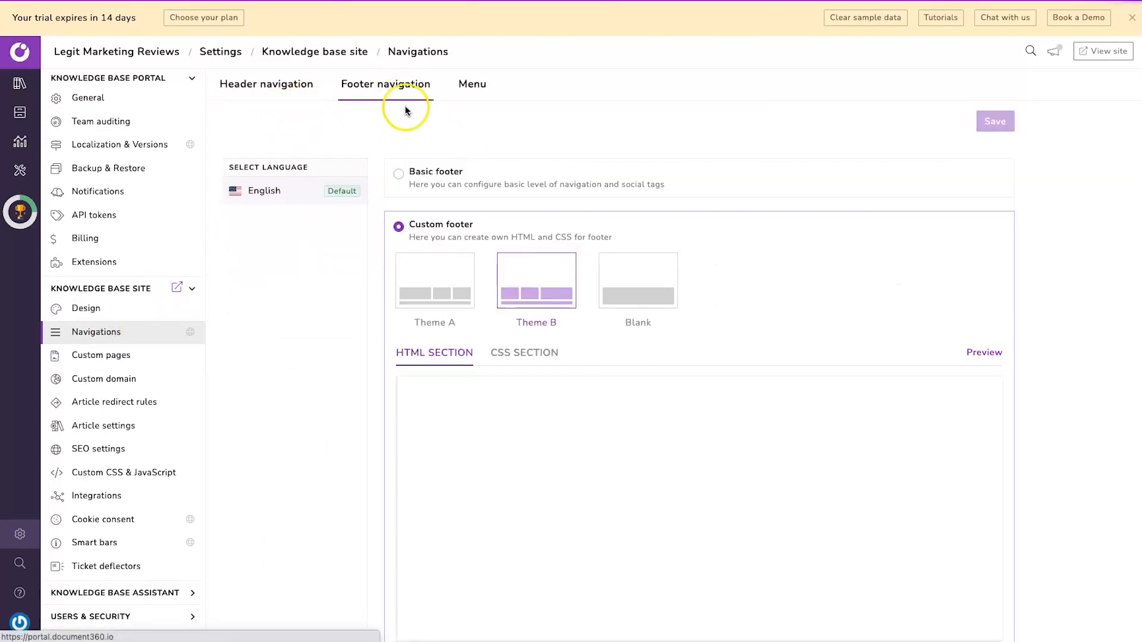
scroll(609, 442, down, 15)
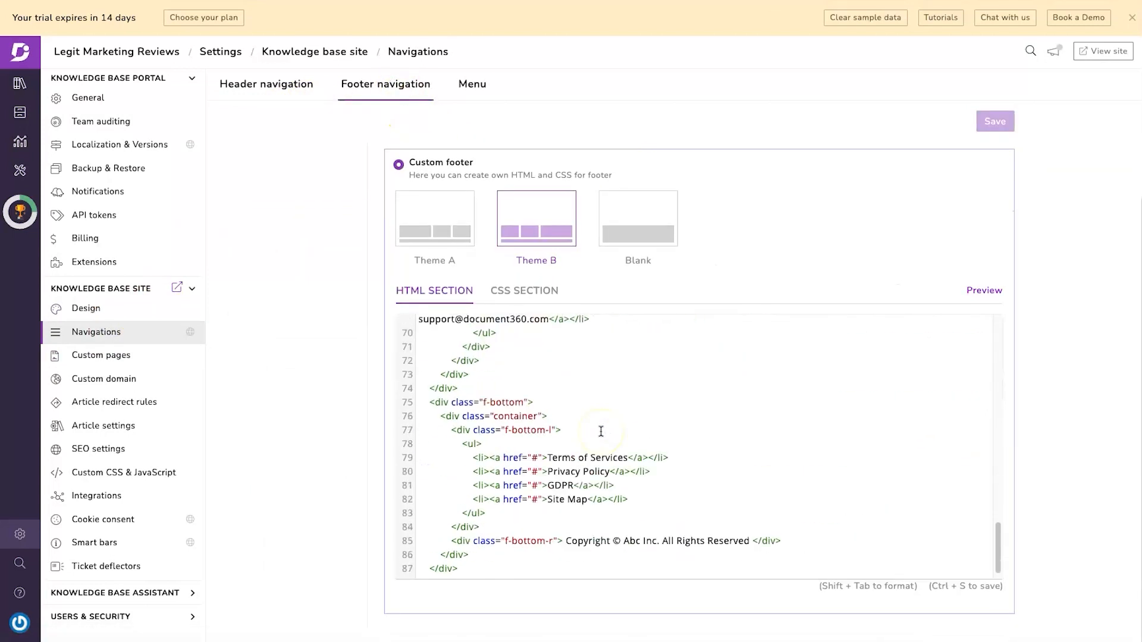
scroll(601, 431, up, 15)
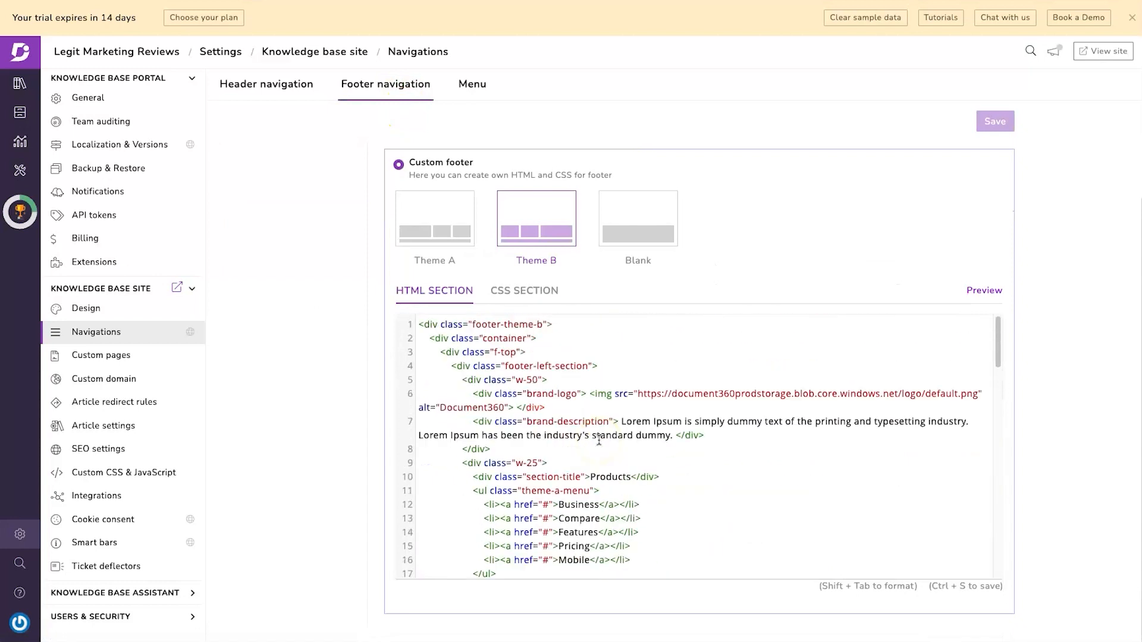
scroll(440, 416, down, 5)
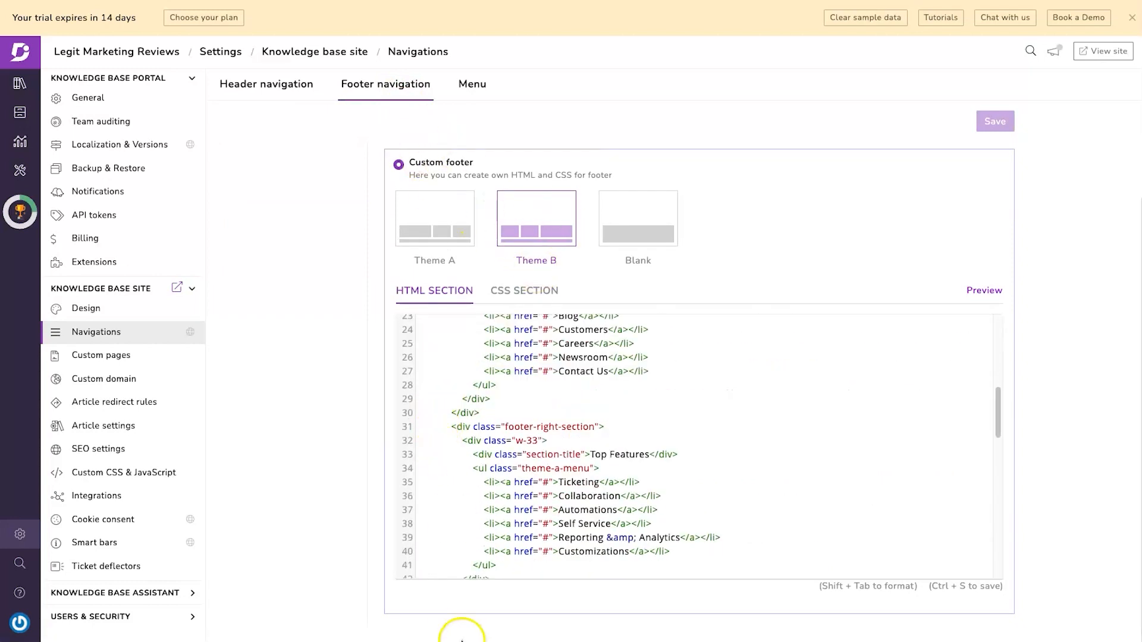
scroll(357, 286, up, 2)
click(421, 182)
click(462, 228)
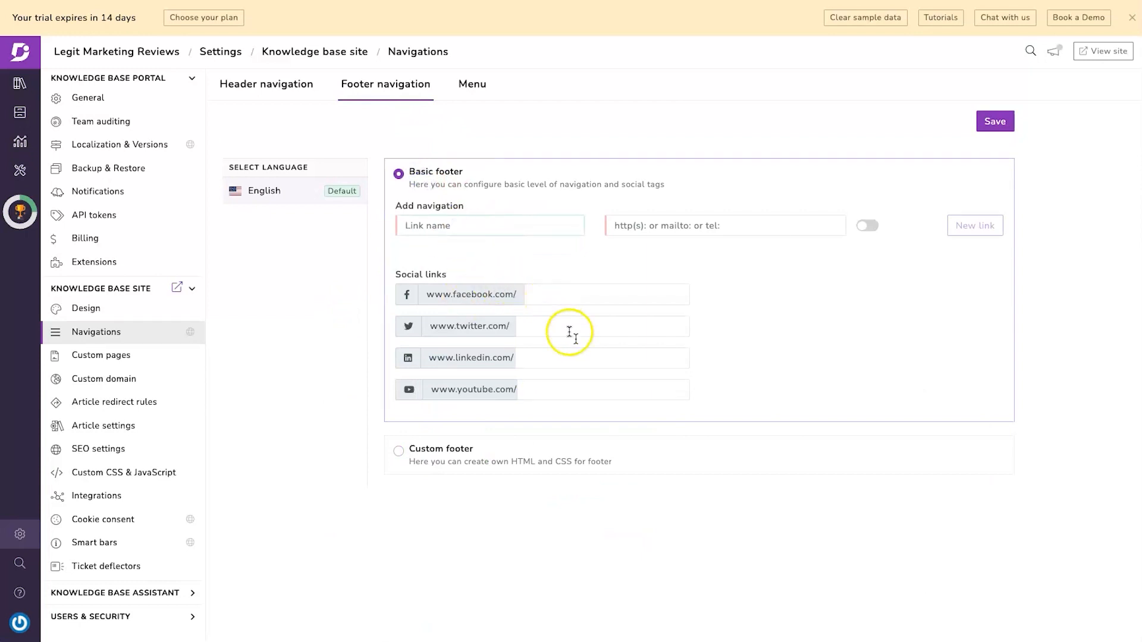
click(436, 459)
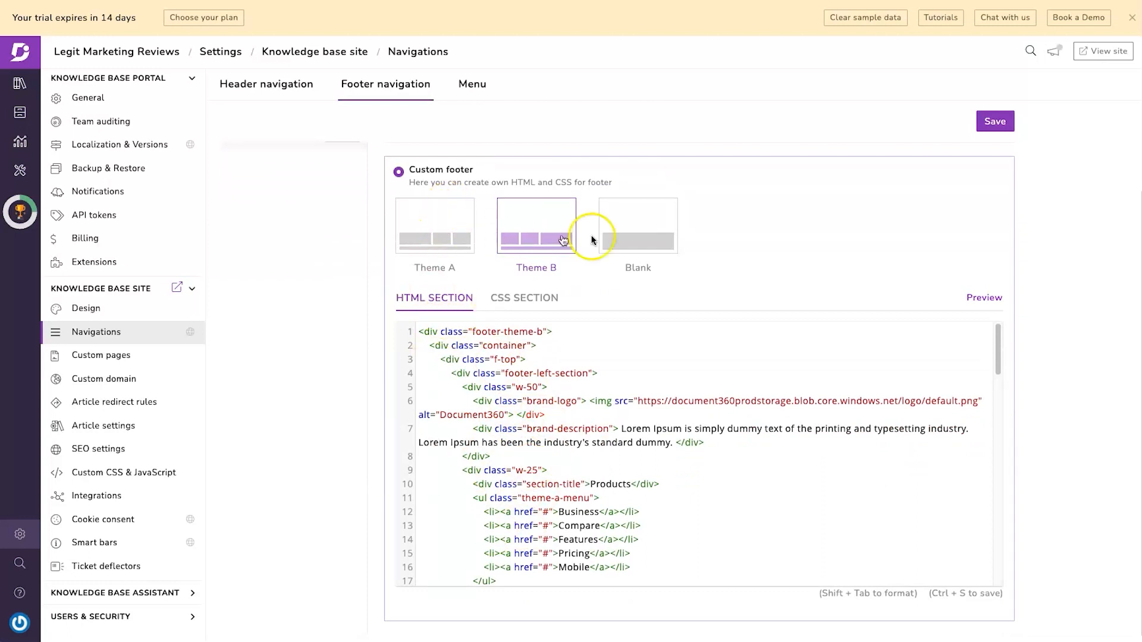
click(666, 239)
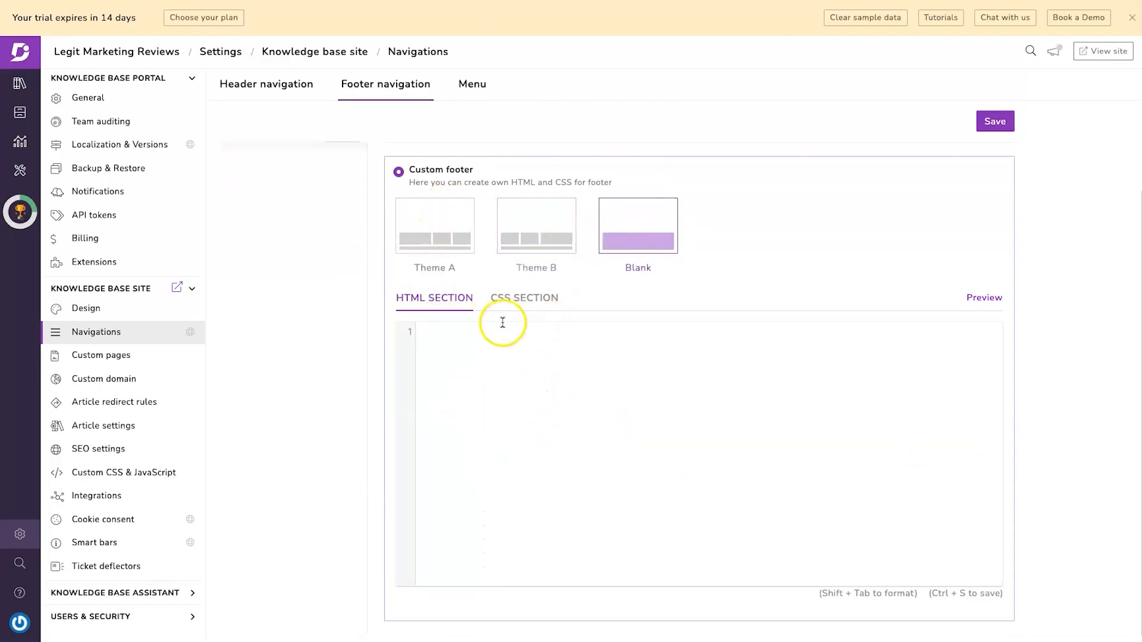
click(440, 221)
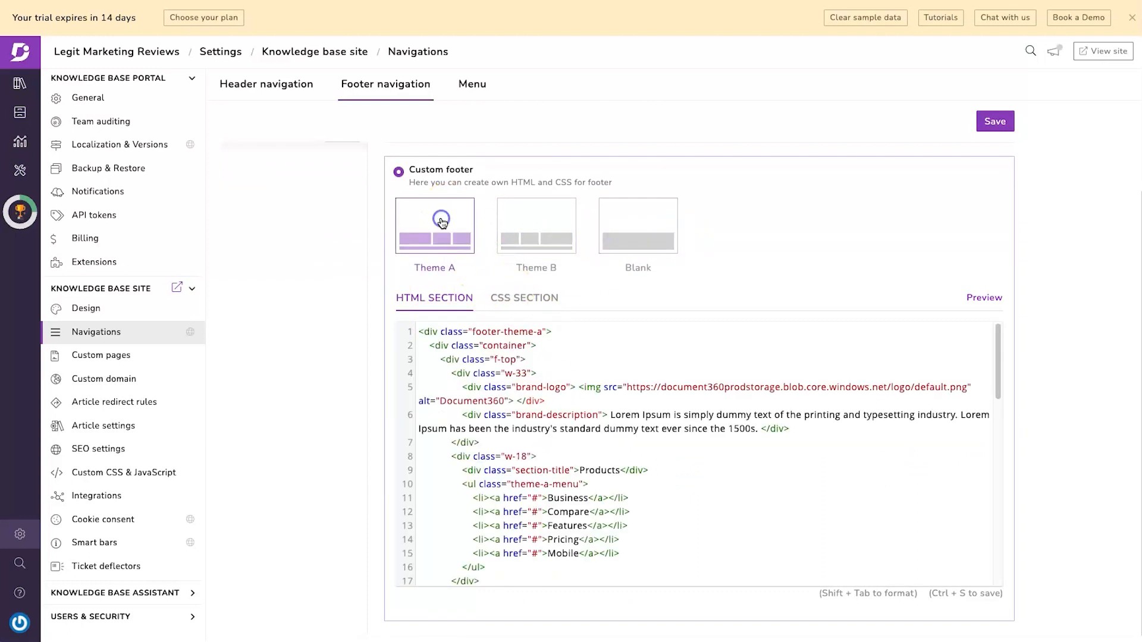
click(636, 251)
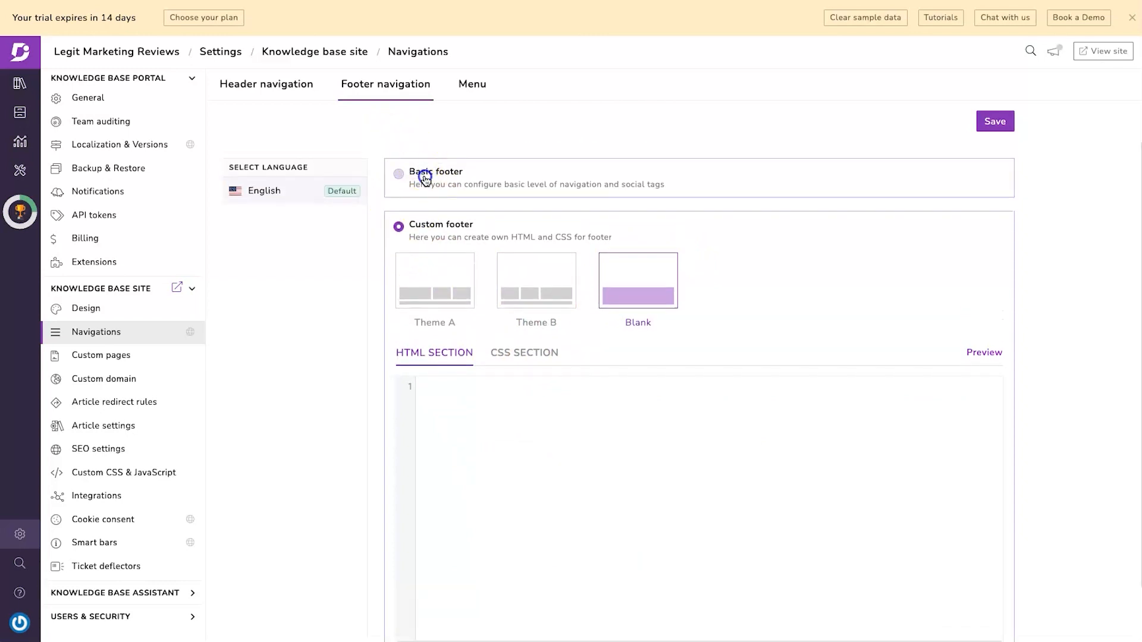
click(425, 176)
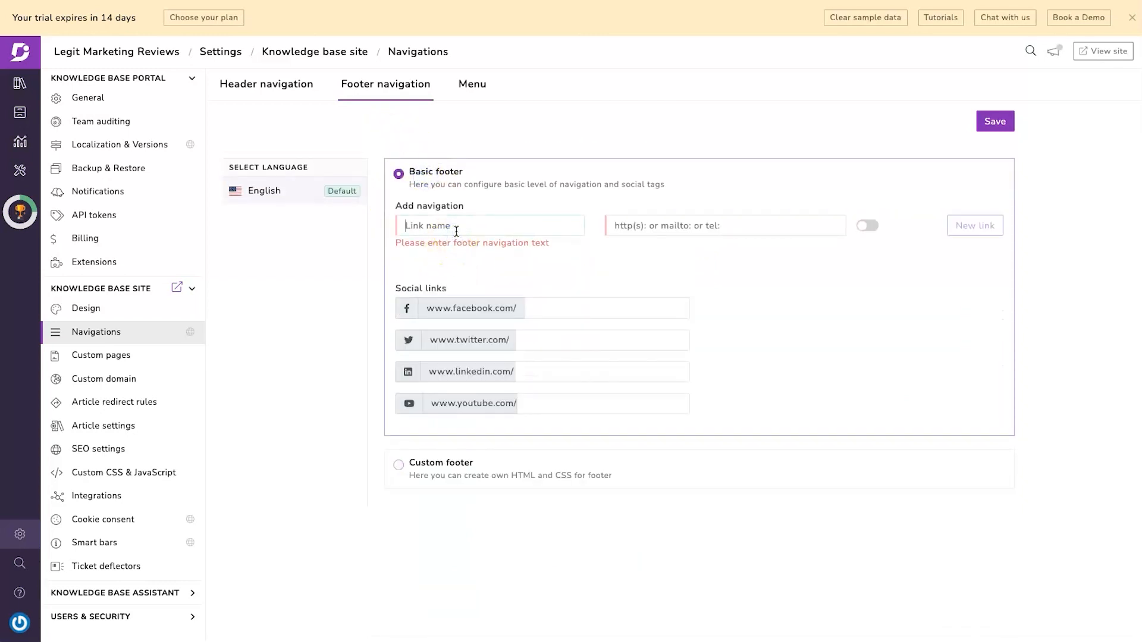
click(456, 231)
text(G)
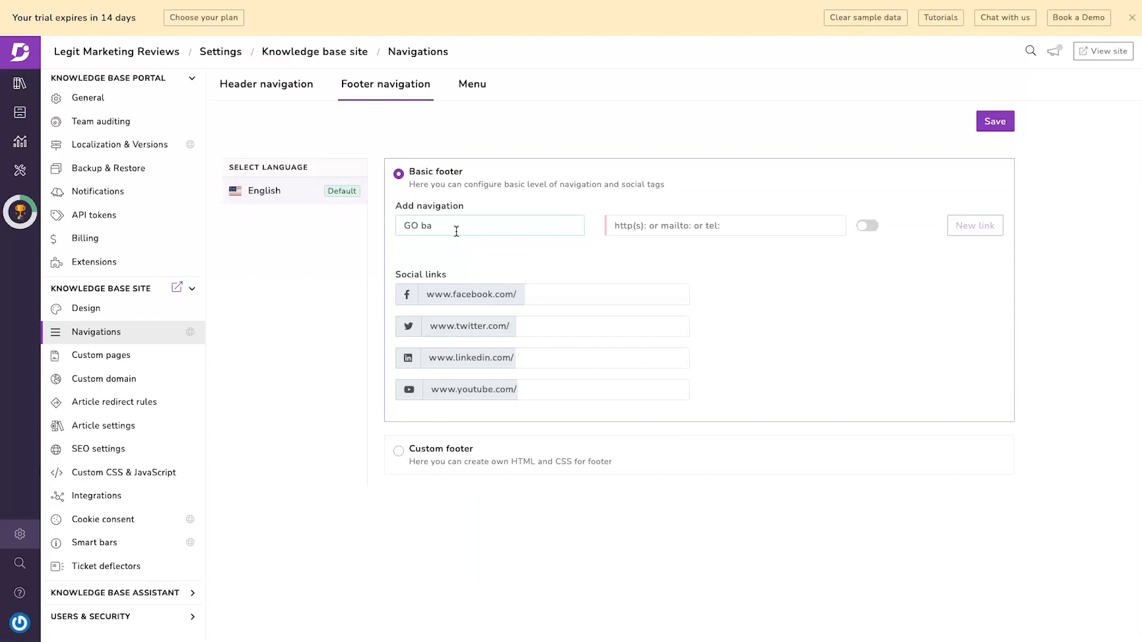
key(BackSpace)
text(Back to website)
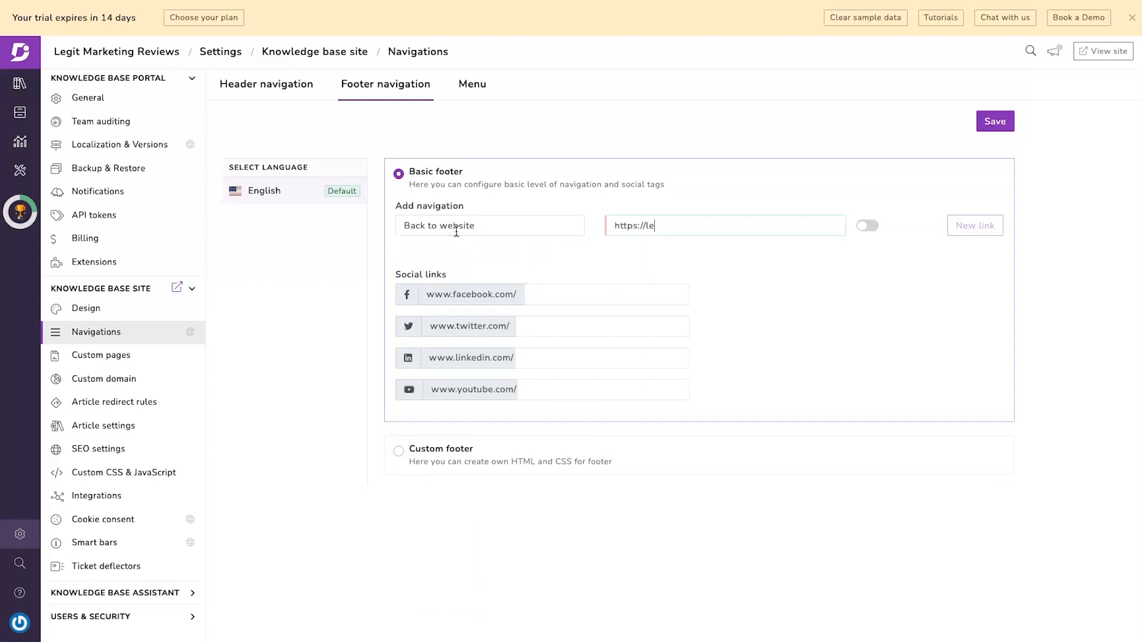
text(.com)
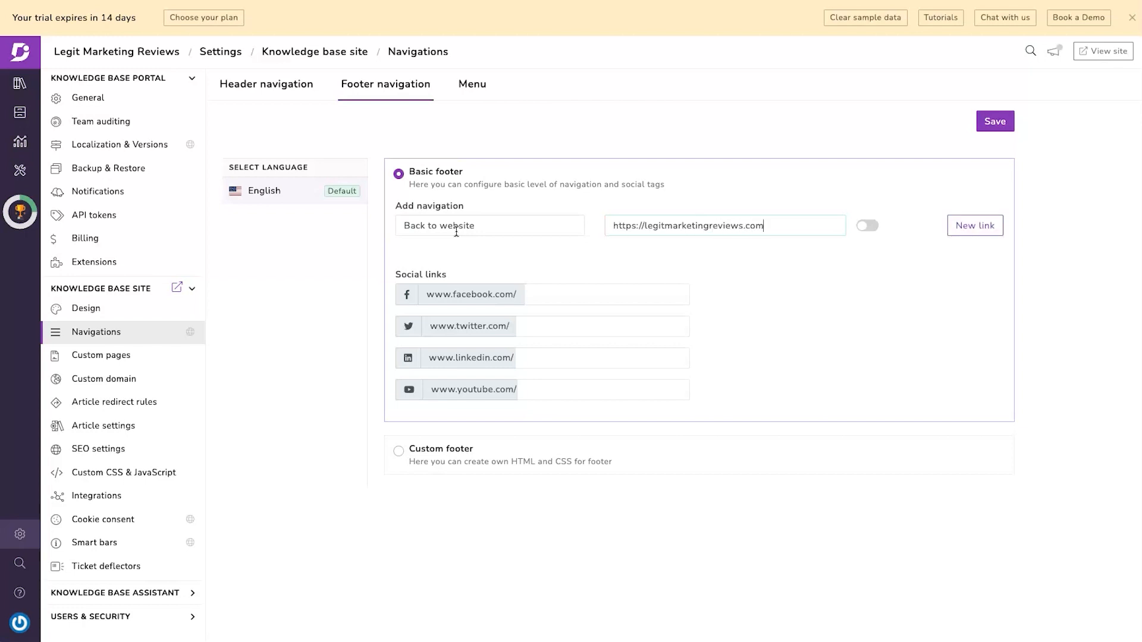
click(867, 226)
click(995, 123)
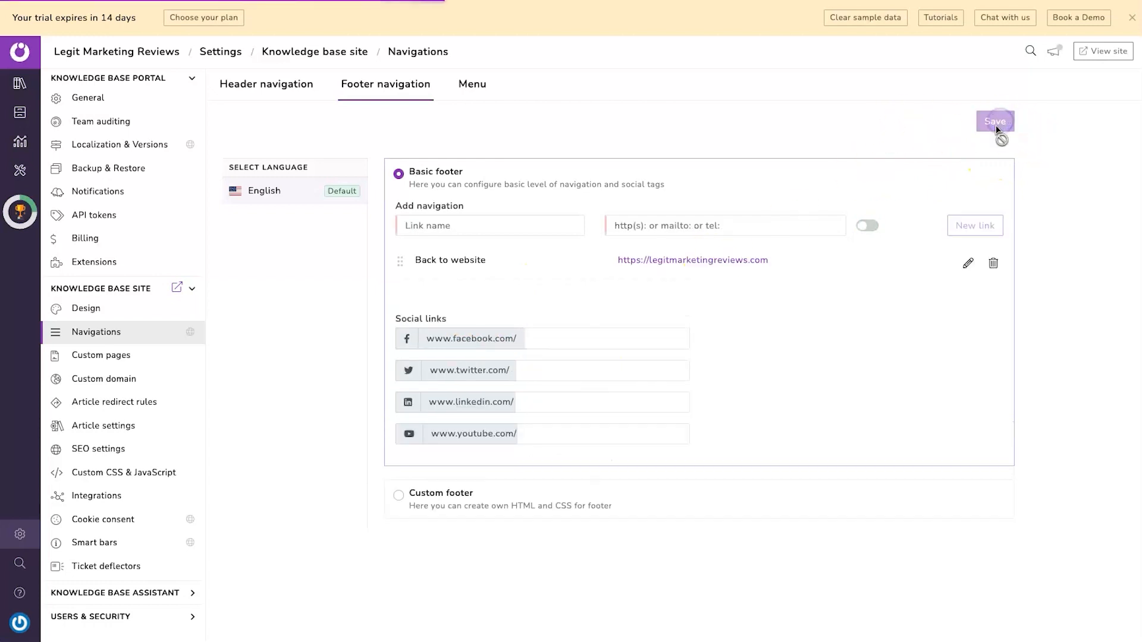
click(1108, 53)
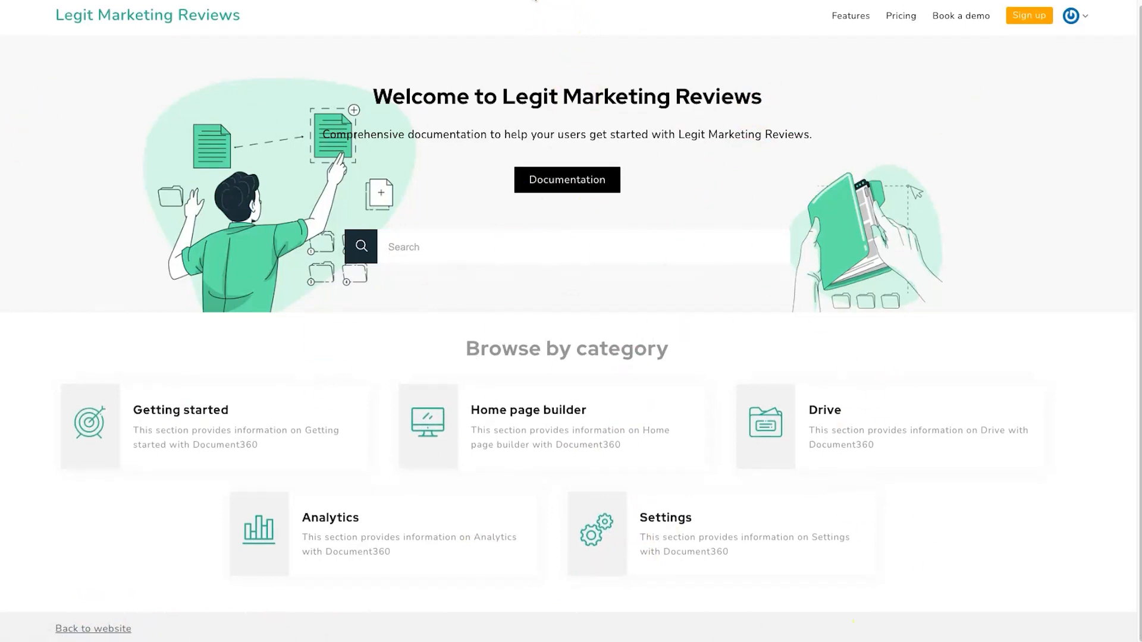
click(512, 1)
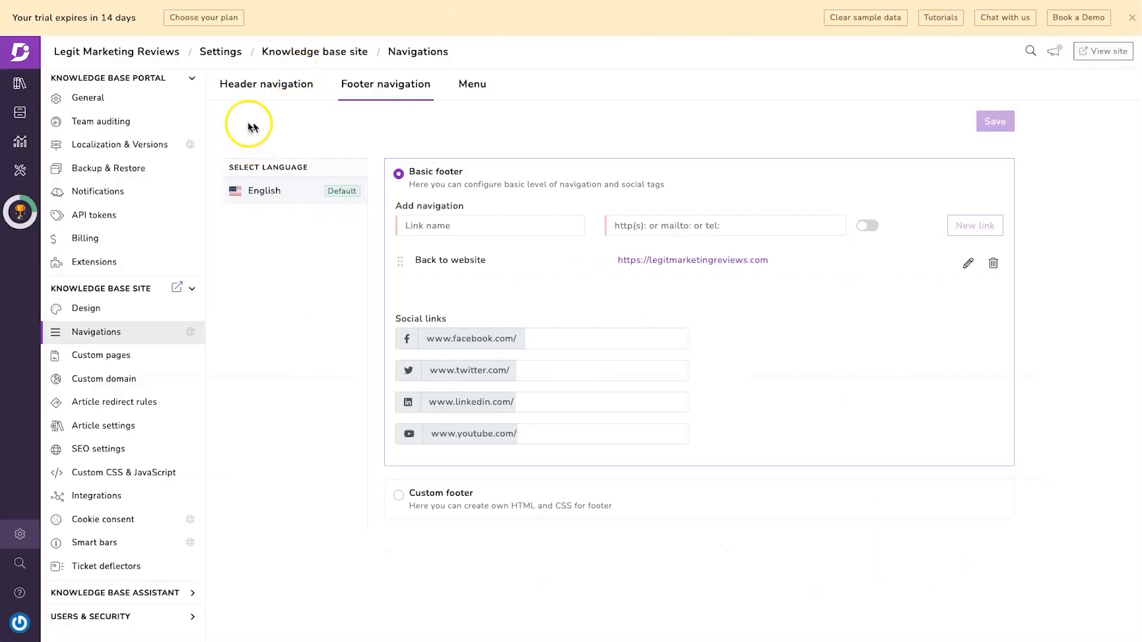
- Delete the Features, Pricing and Book a demo header links, save, and check the live header
click(273, 84)
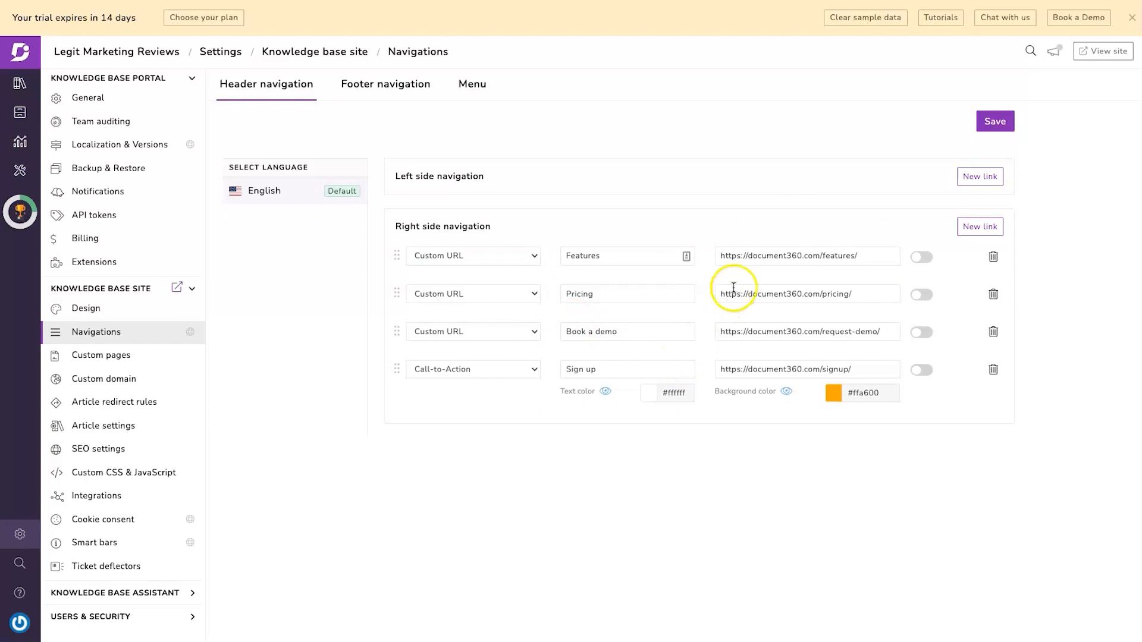
click(993, 258)
click(993, 258)
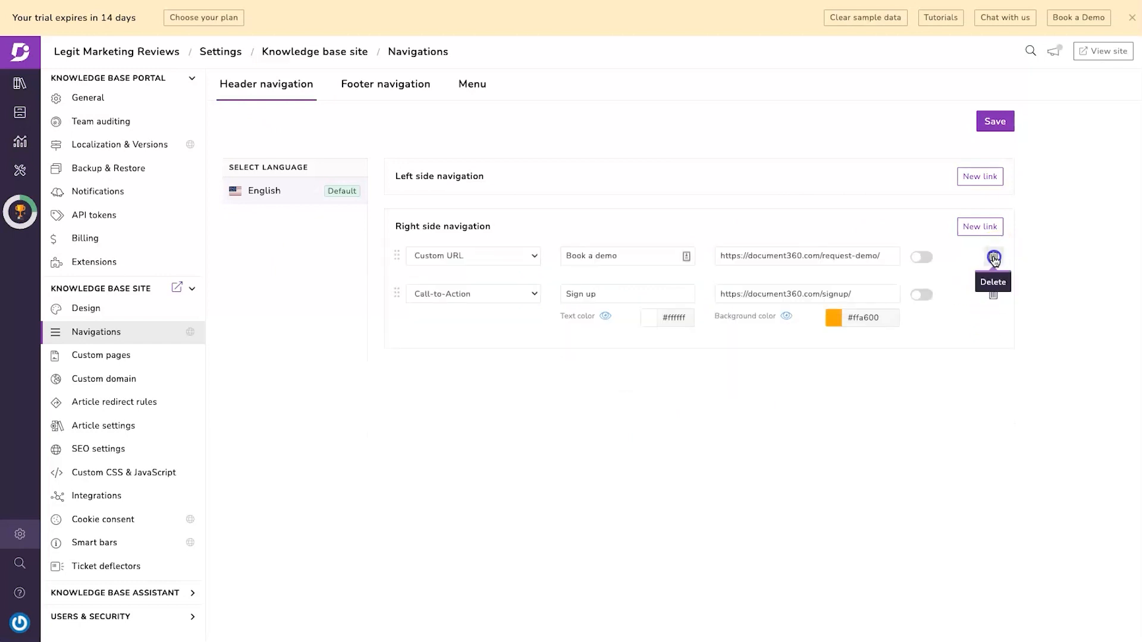
click(993, 258)
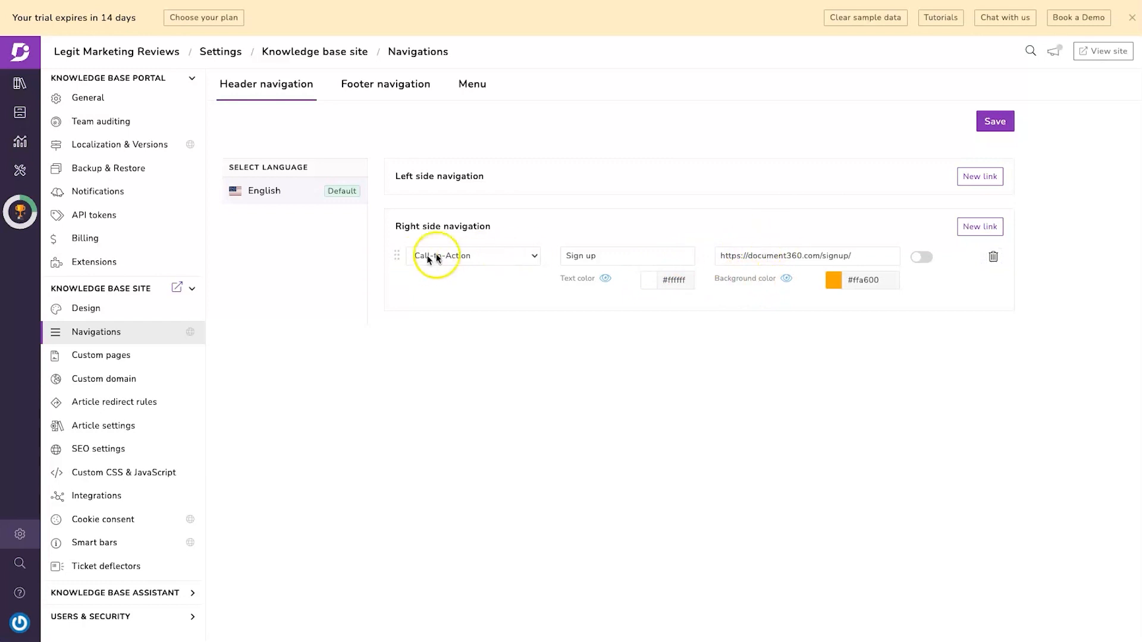
click(995, 120)
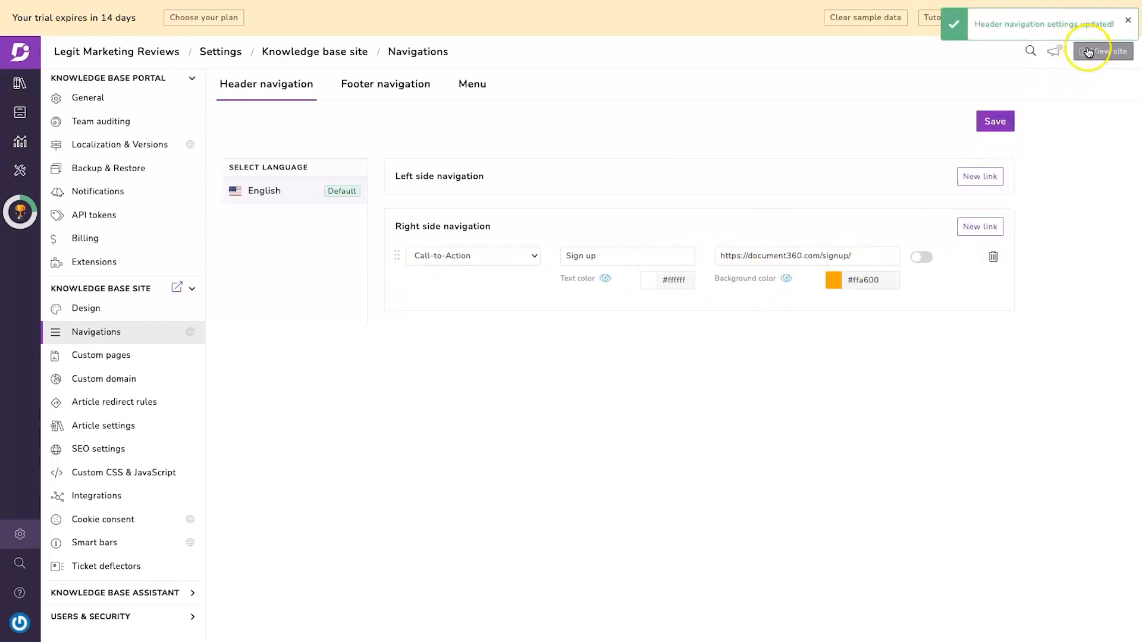
click(1088, 52)
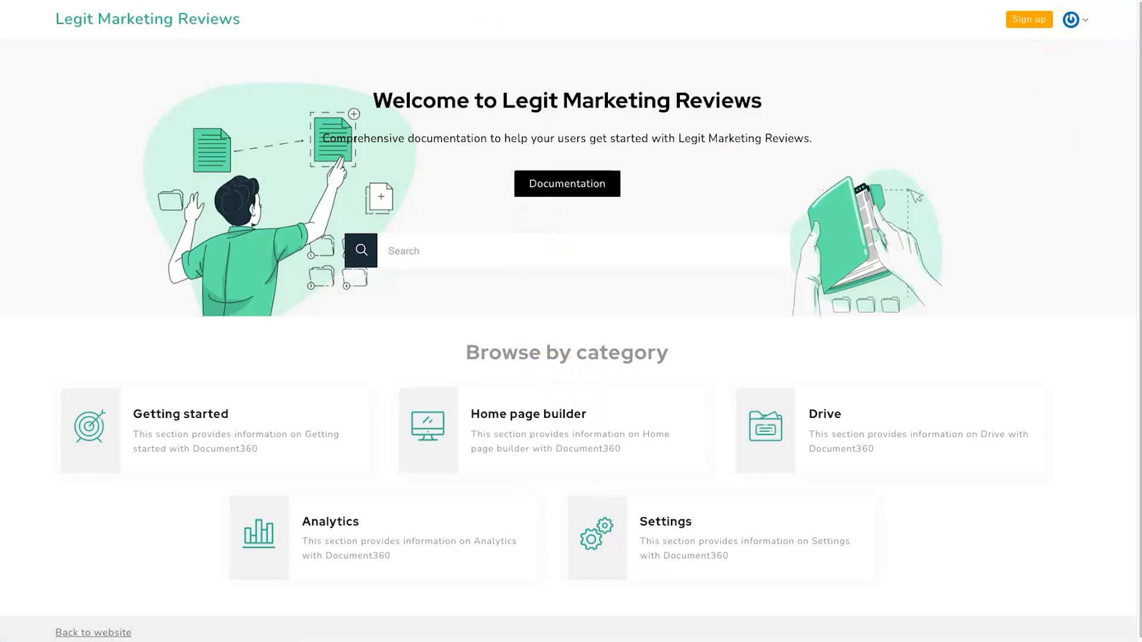
click(380, 1)
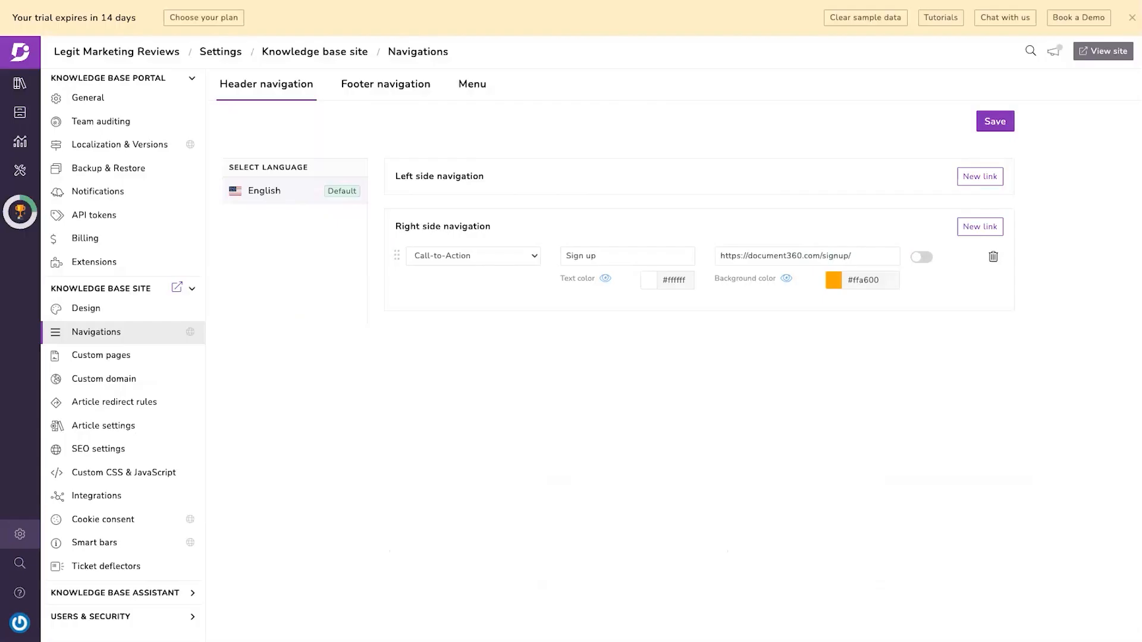
click(19, 84)
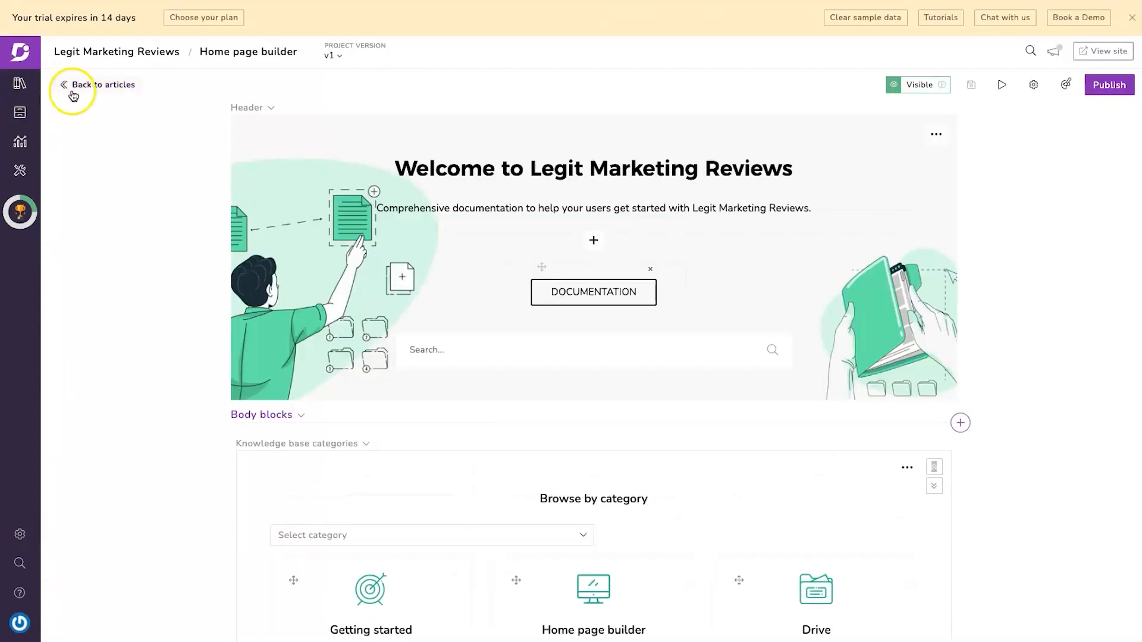
- Open the 'Why did we build Document360?' article, view its public page, then begin clearing sample data
click(77, 85)
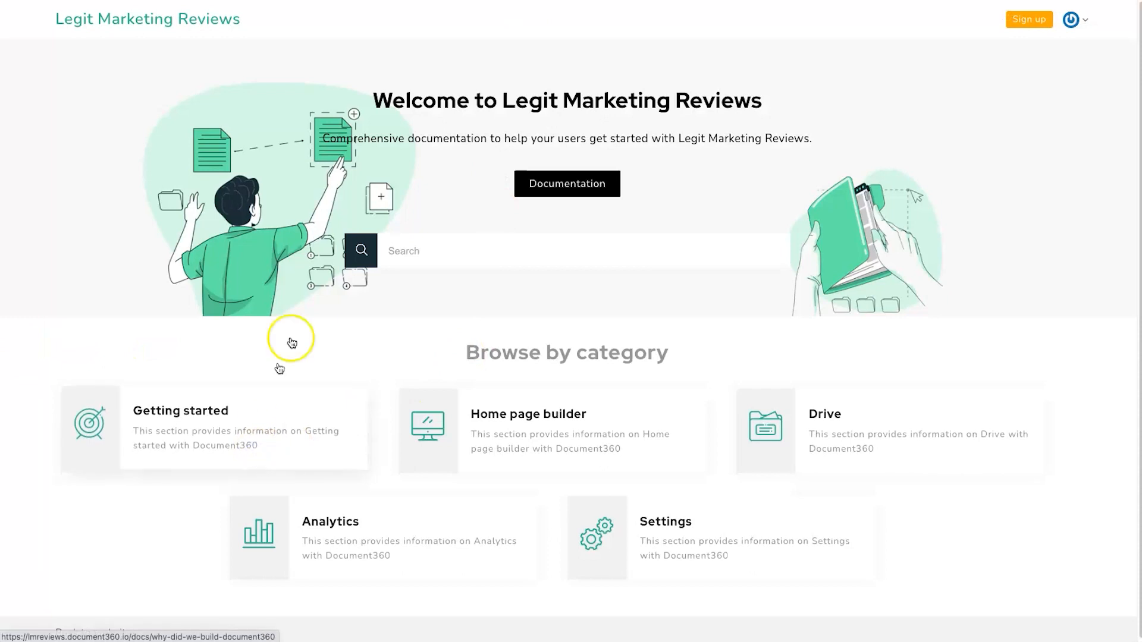
click(291, 342)
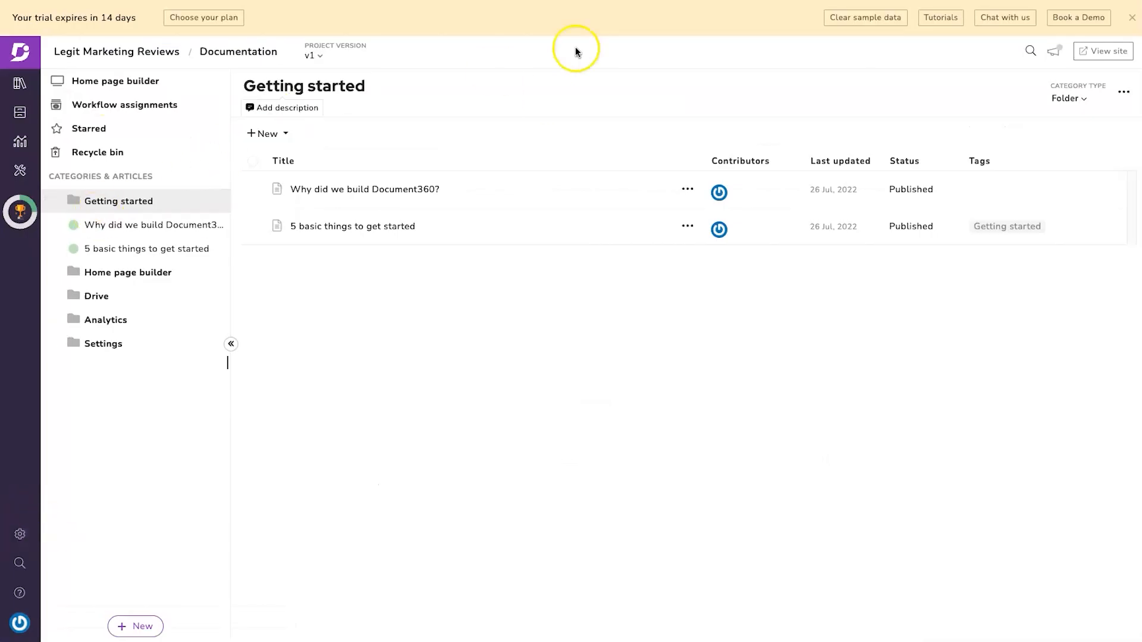
click(523, 1)
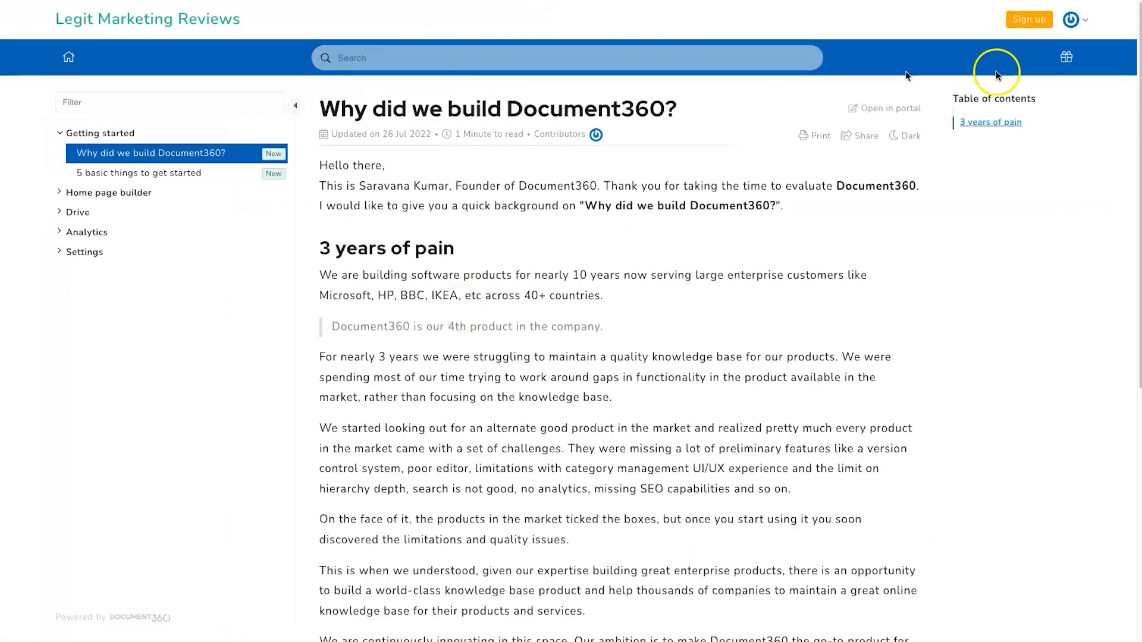
click(380, 1)
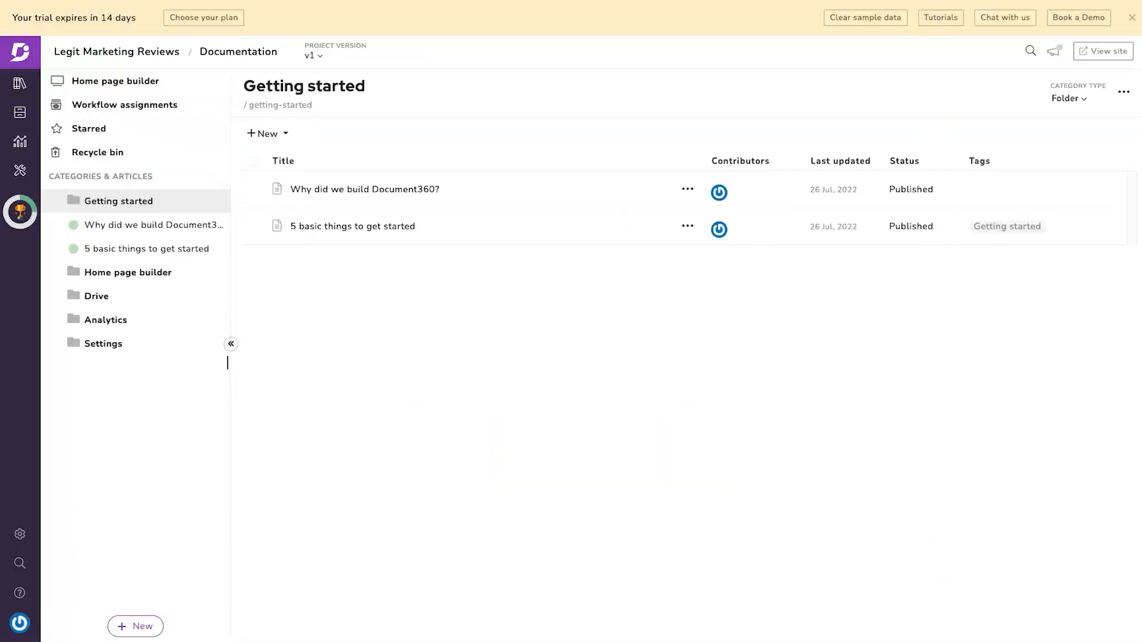
click(854, 19)
- Confirm deleting the sample data and reopen the Legit Marketing Reviews project
click(699, 131)
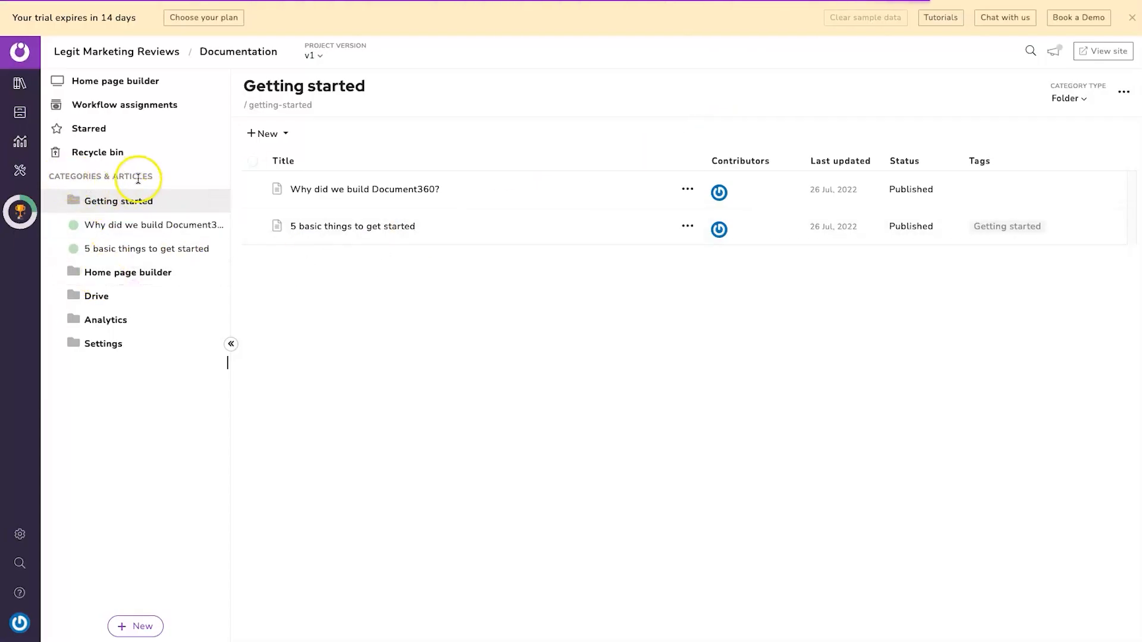
click(133, 114)
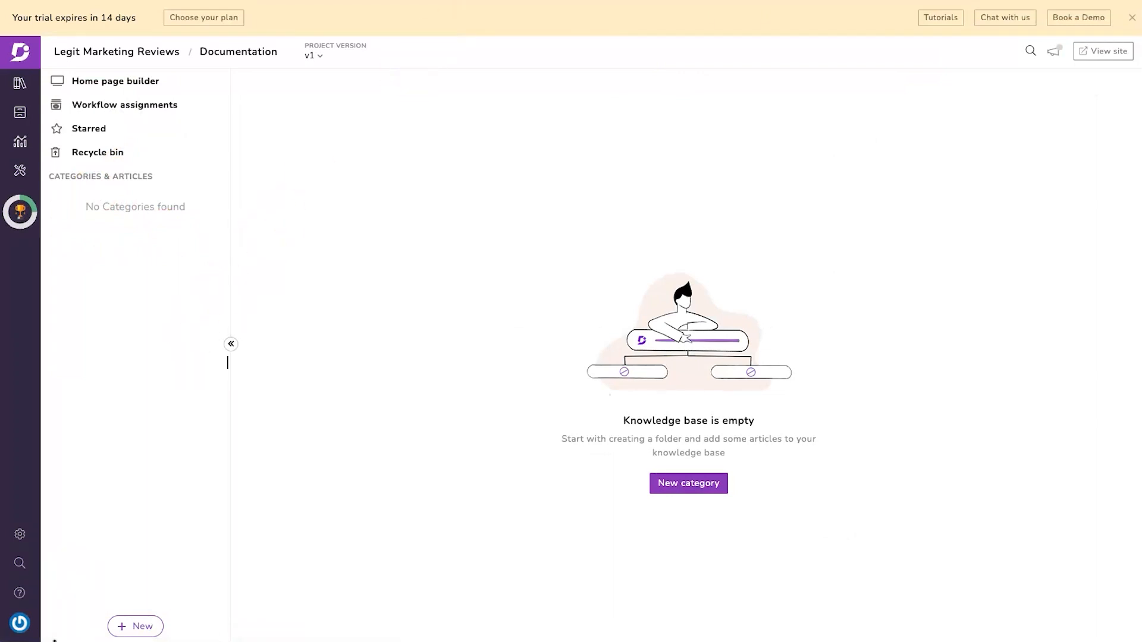
- Add the Getting Started and Custom Domains folders as new categories
click(137, 625)
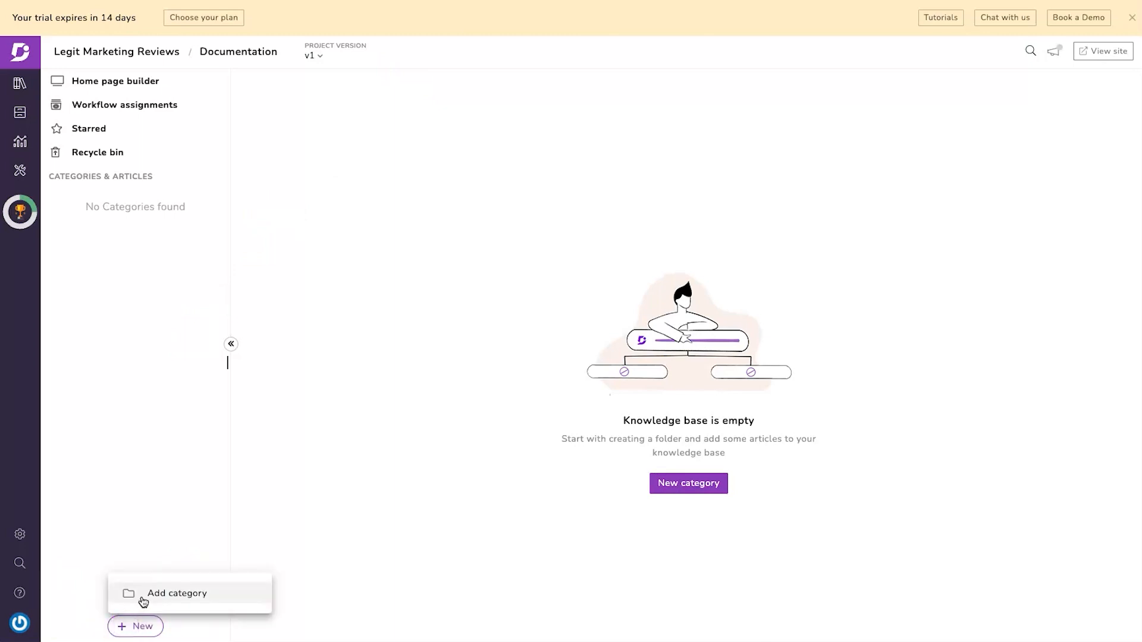
click(146, 595)
click(538, 87)
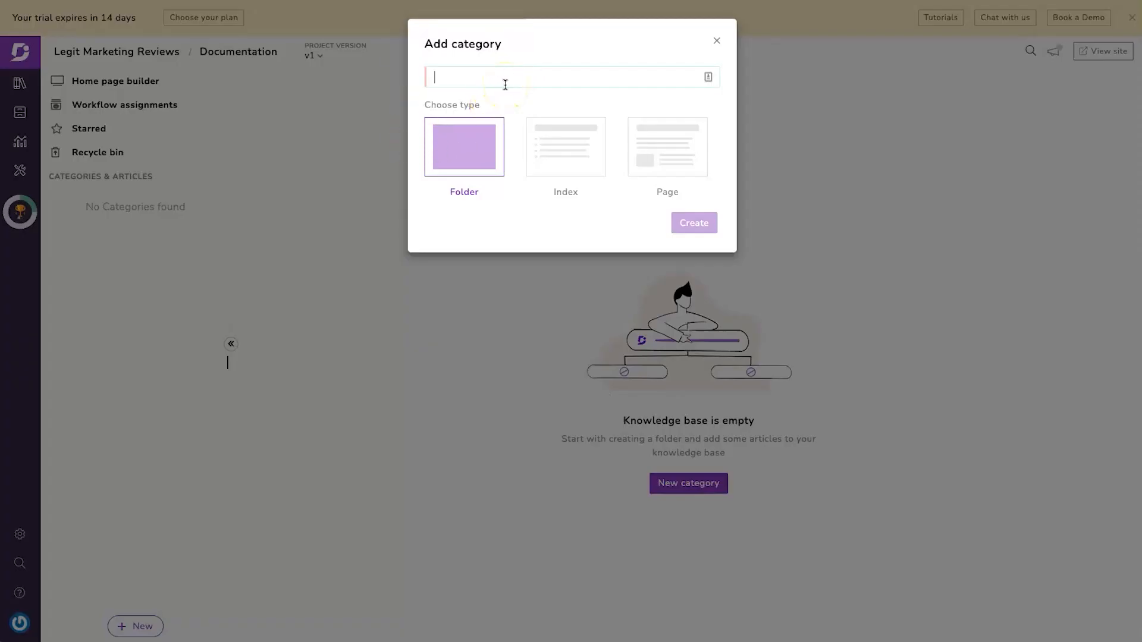
text(Getting Started)
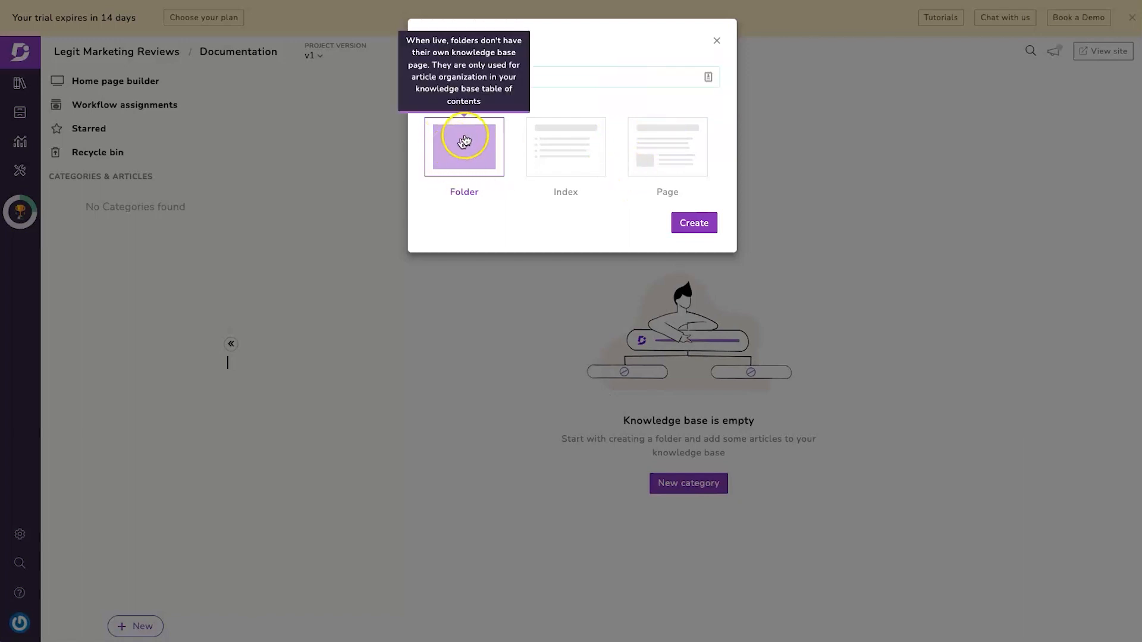
click(682, 221)
click(141, 629)
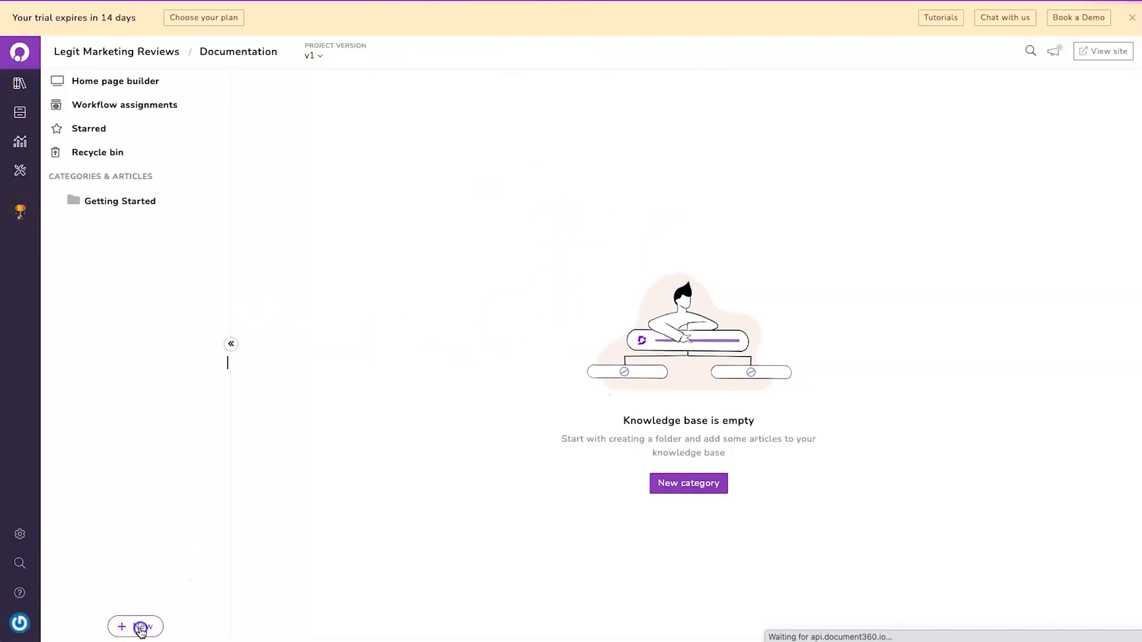
click(162, 594)
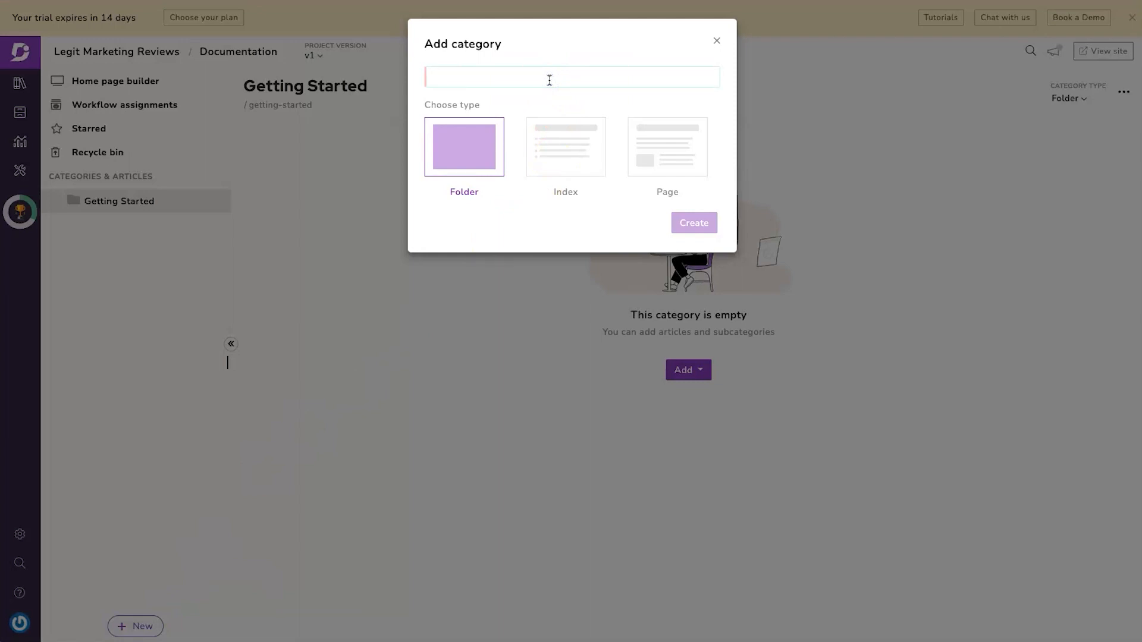
text(Custom Domains)
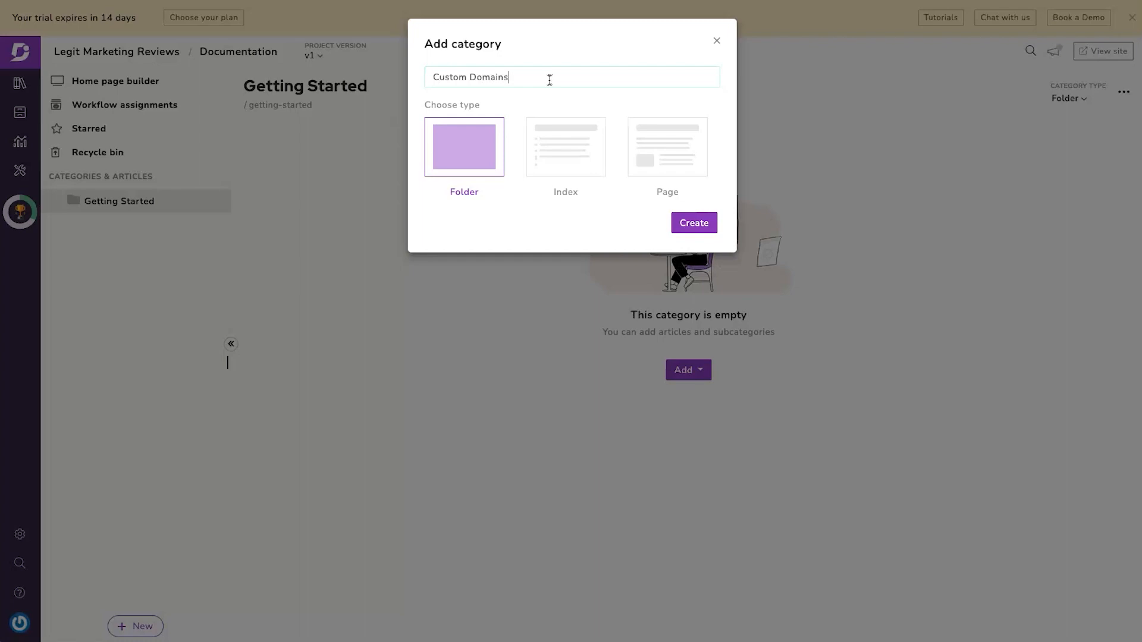
click(698, 223)
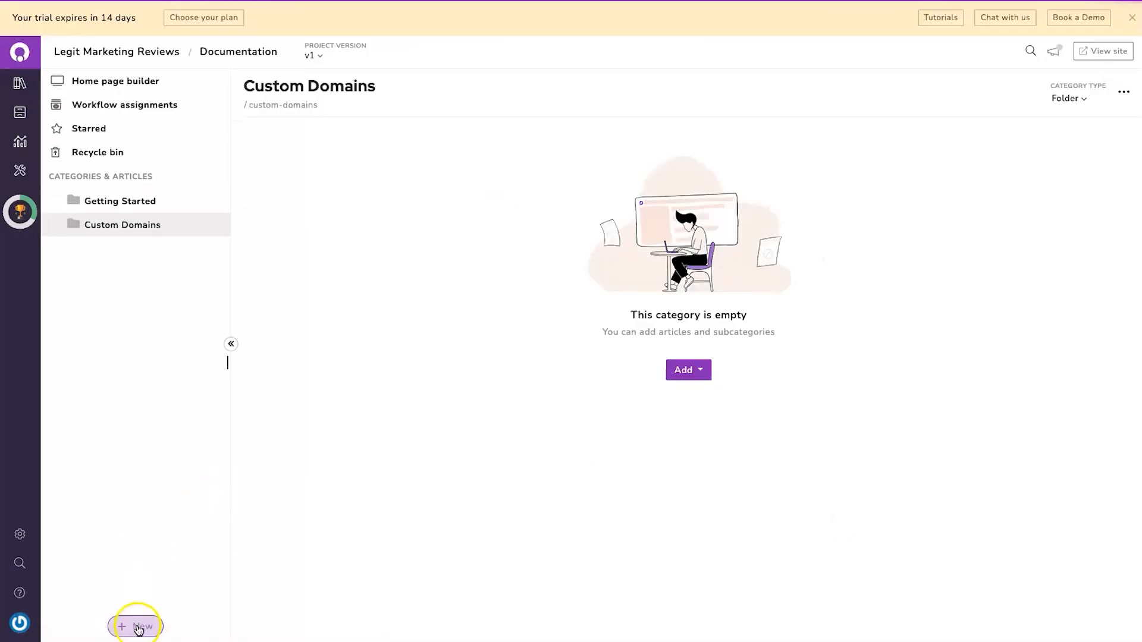
- Add the Building Pages folder, correcting the mistyped name, and open it
click(138, 627)
click(189, 594)
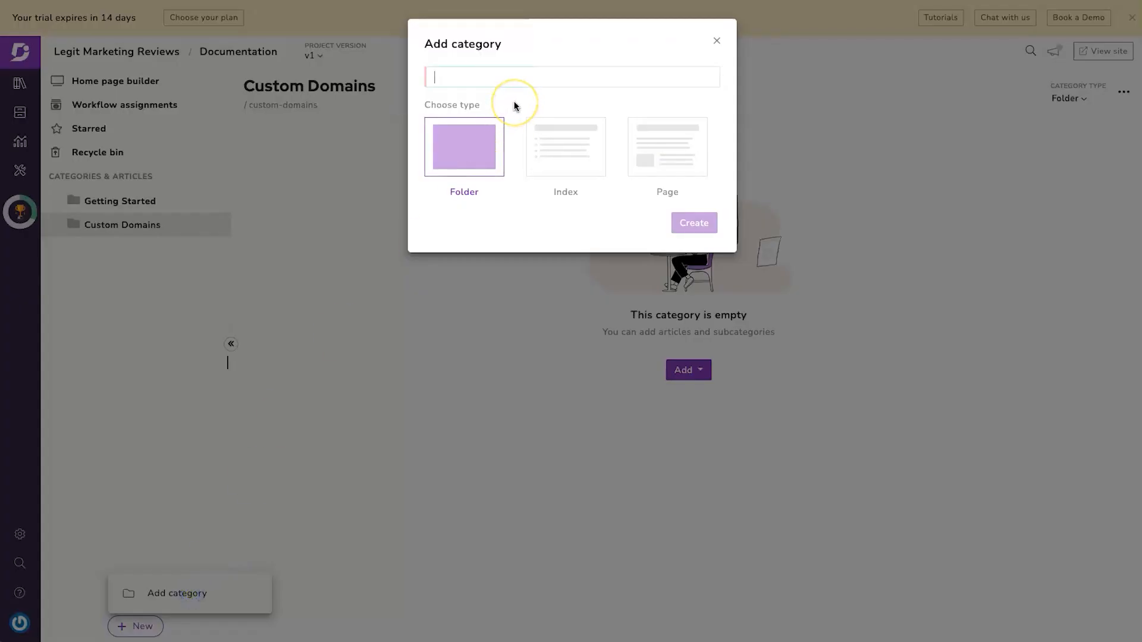
text(Building Pages)
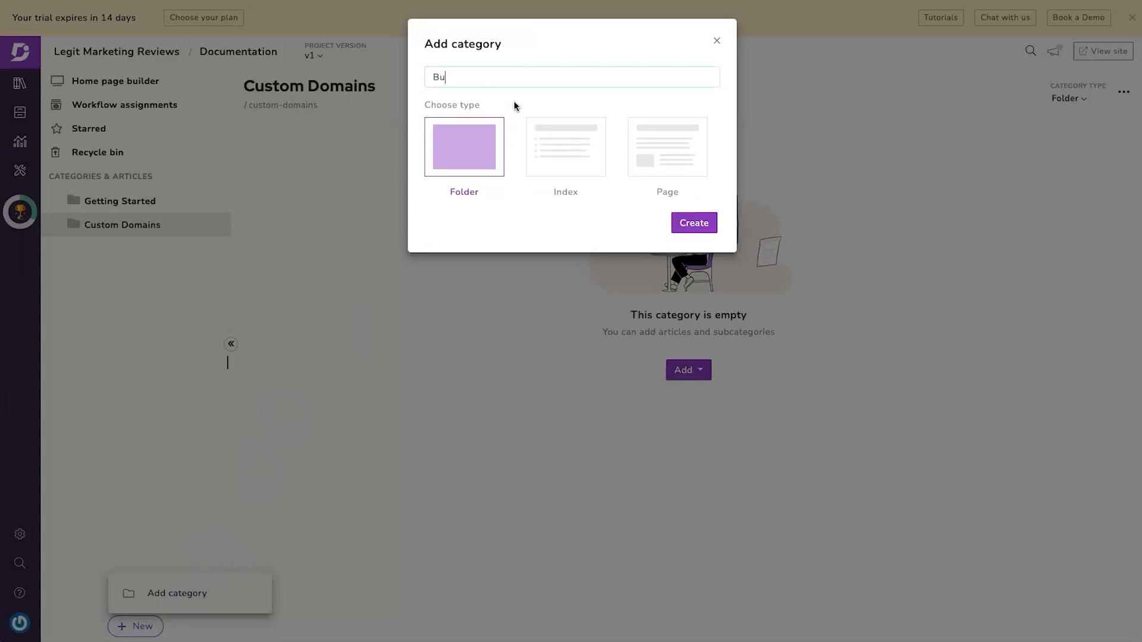
click(706, 228)
click(118, 248)
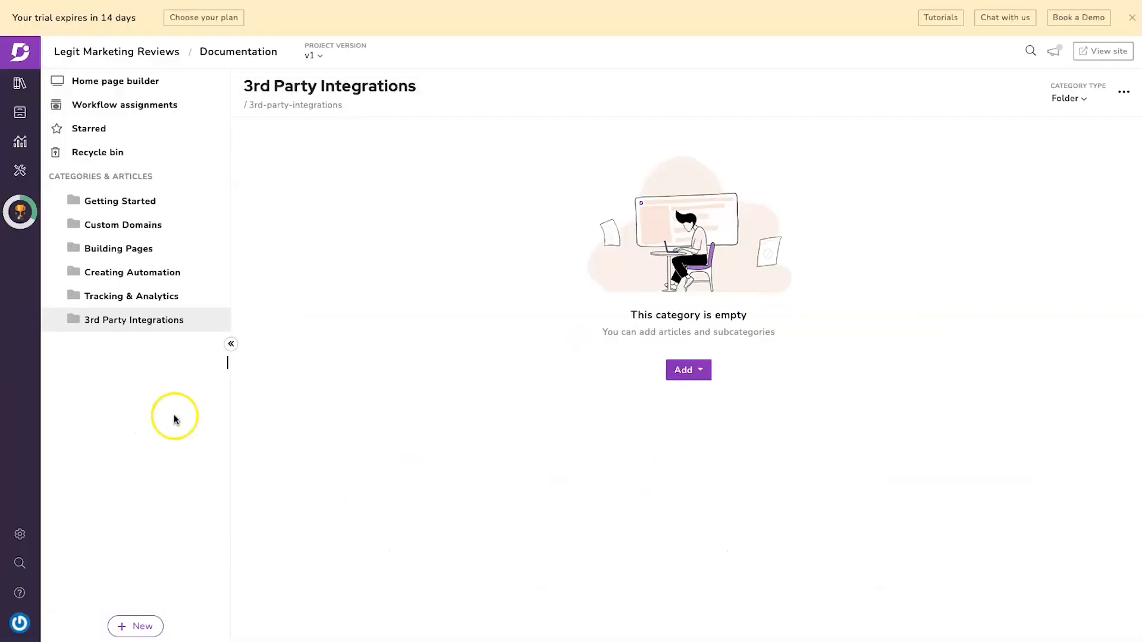
click(144, 625)
- Add the article 'Welcome to Legit Marketing Reviews' under Getting Started and open it for editing
click(157, 595)
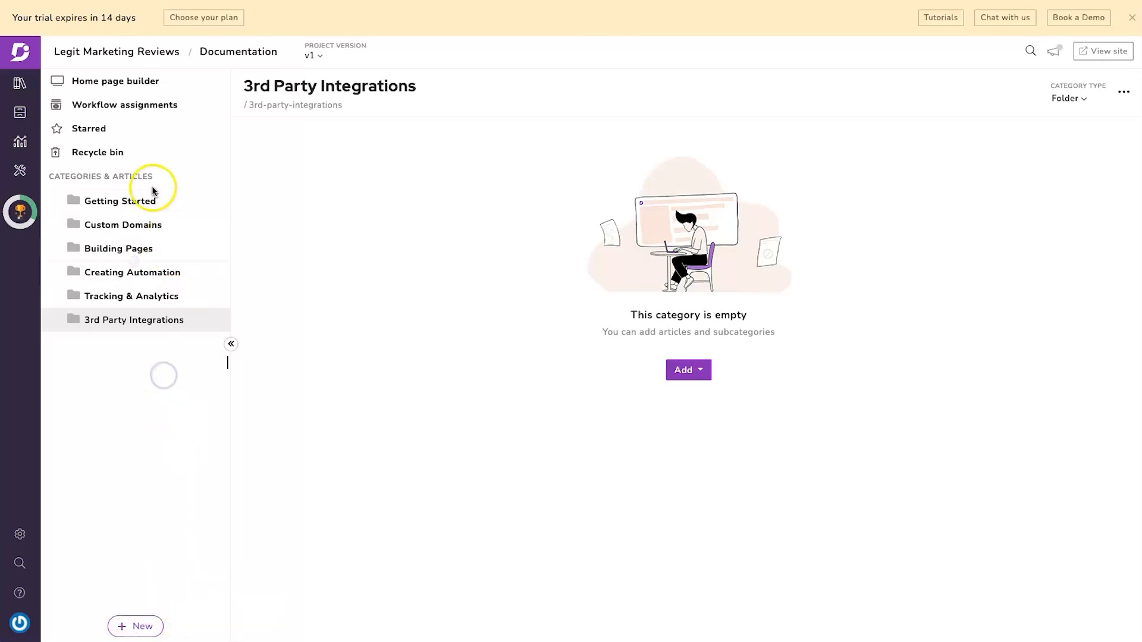
click(218, 201)
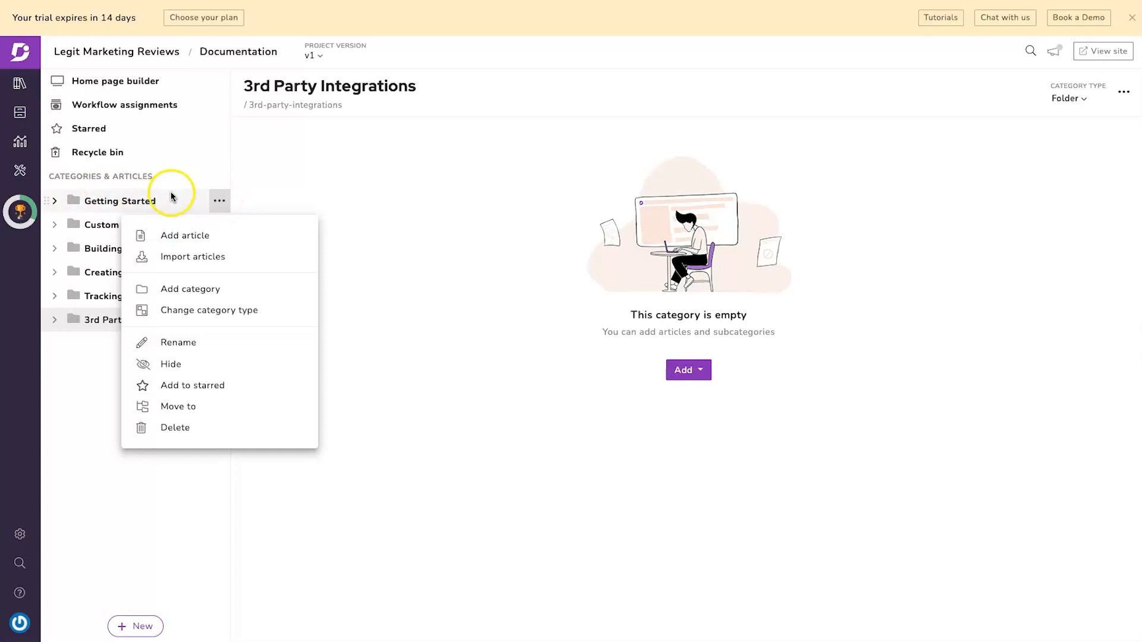
click(211, 237)
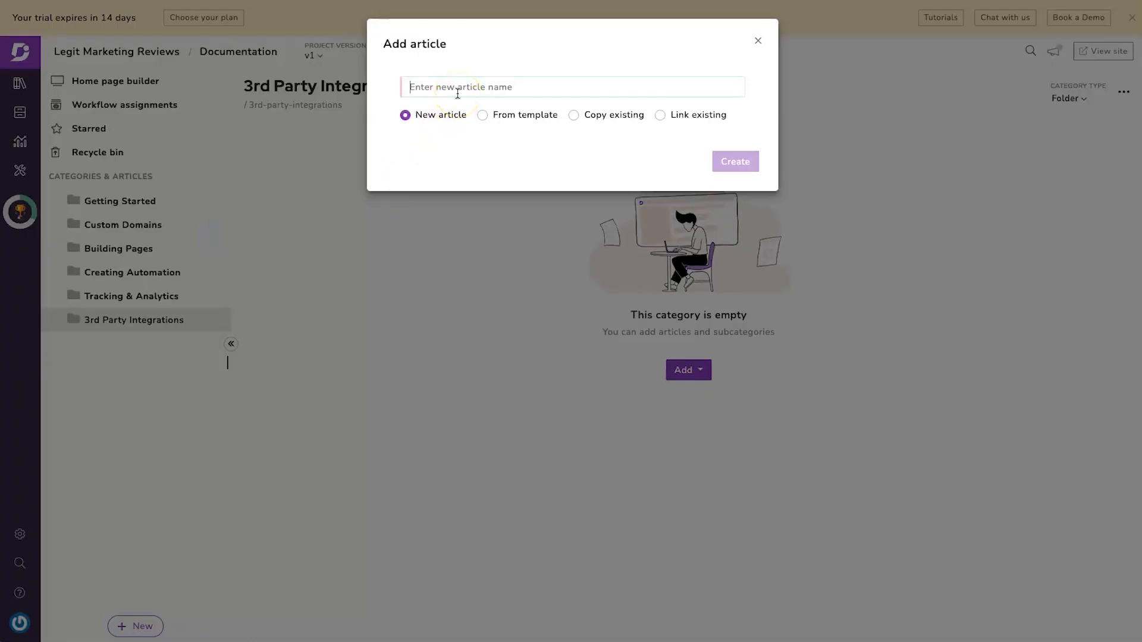
text(Welcome to Legit Marketing Revi)
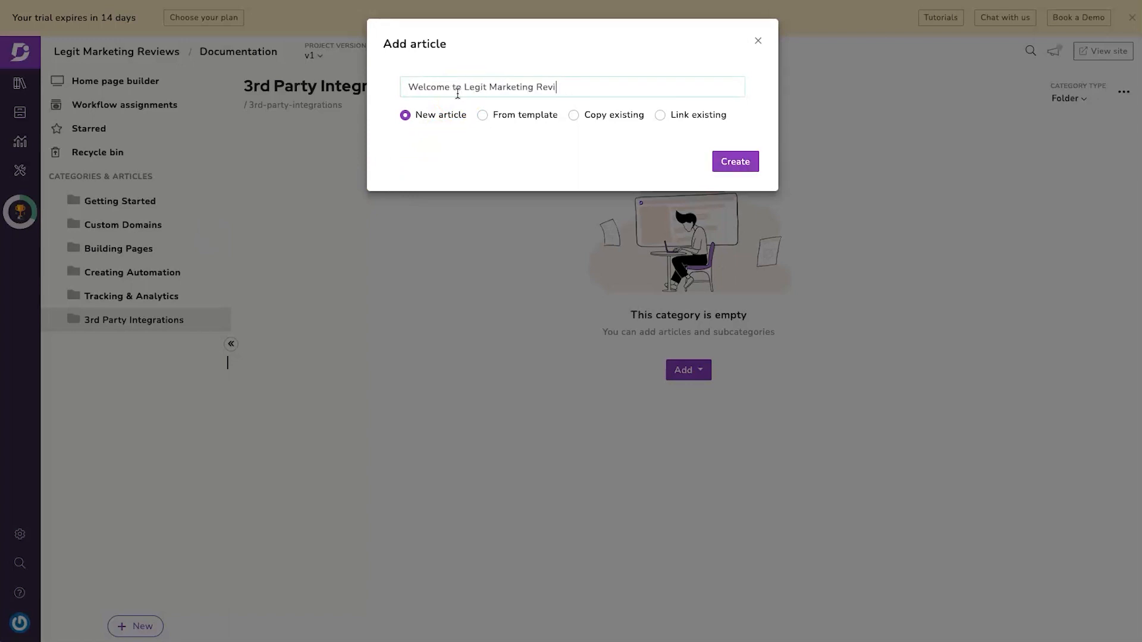
click(722, 166)
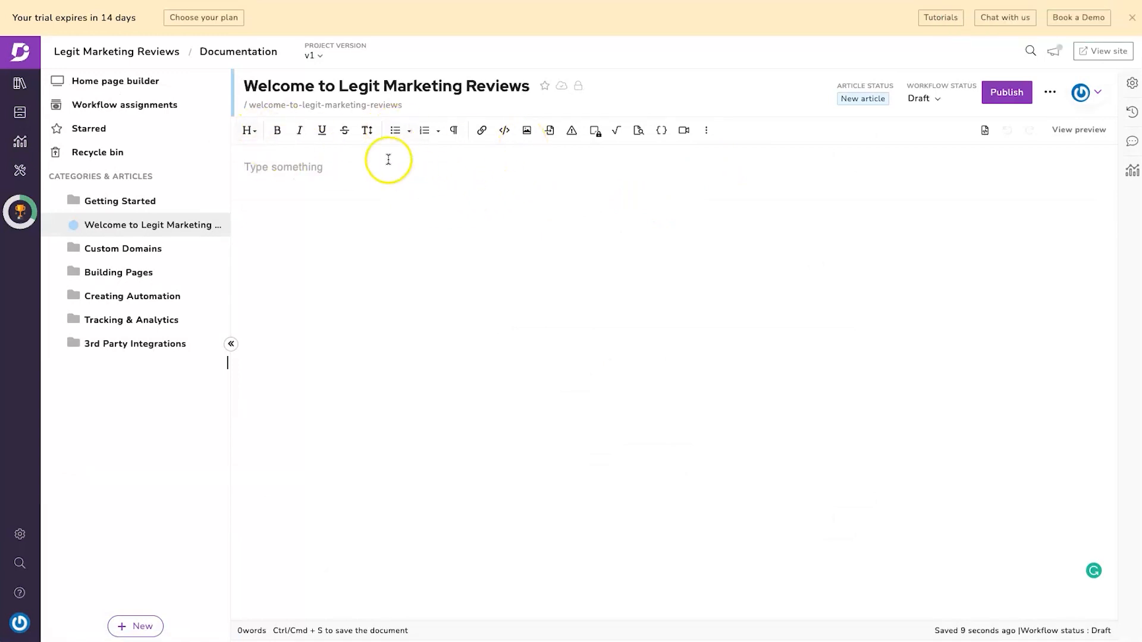
click(368, 78)
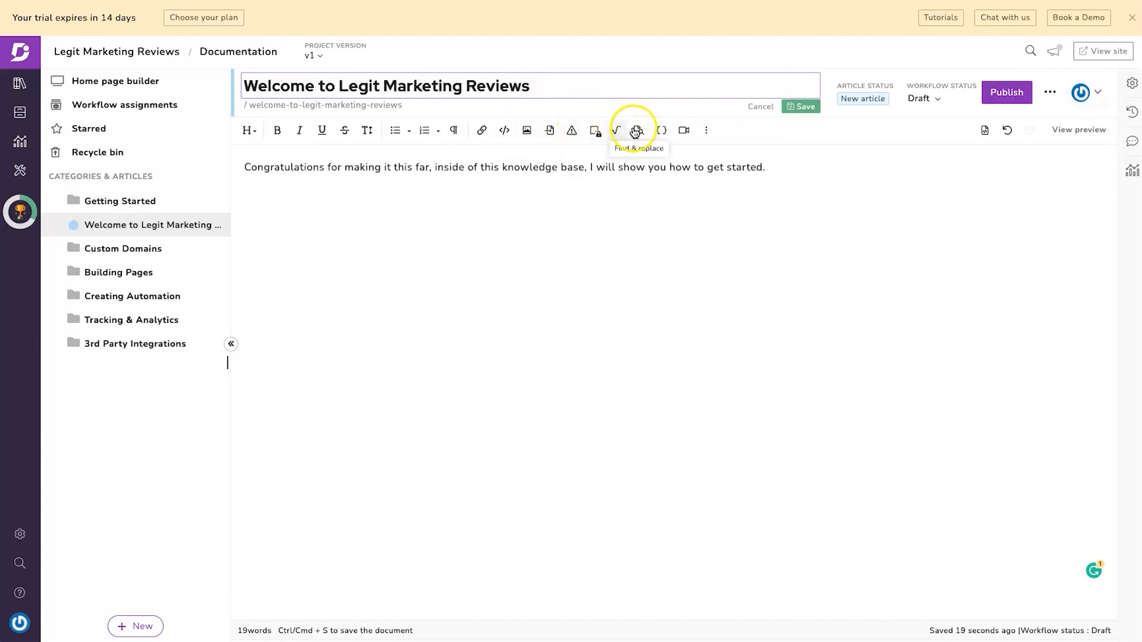
- Embed the pasted YouTube video link in the article and enlarge the video
click(689, 131)
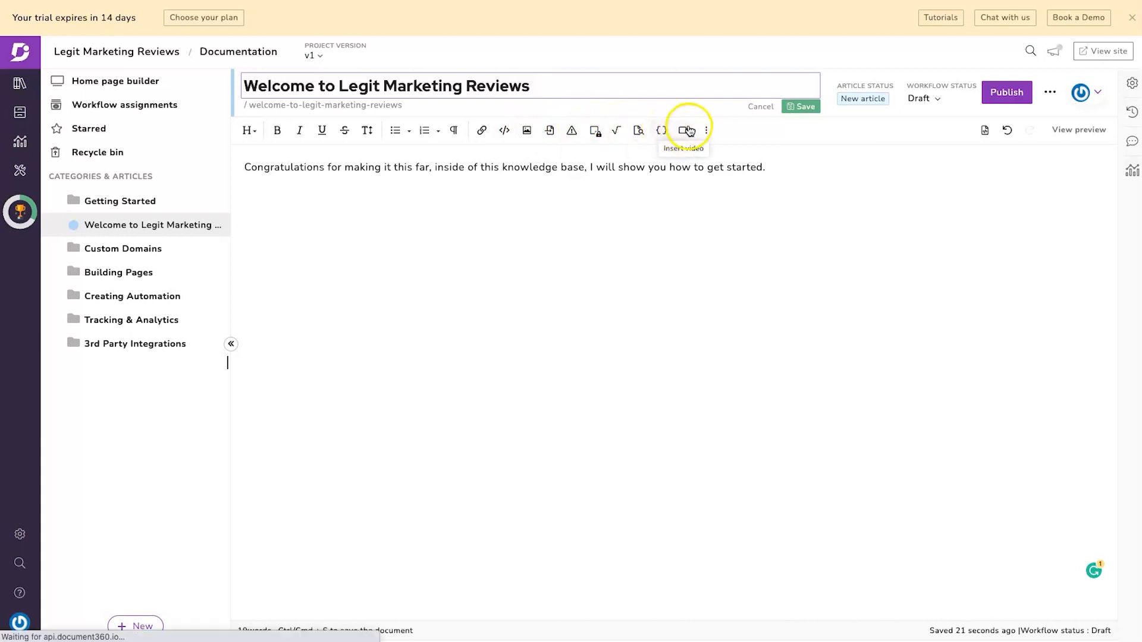
click(709, 130)
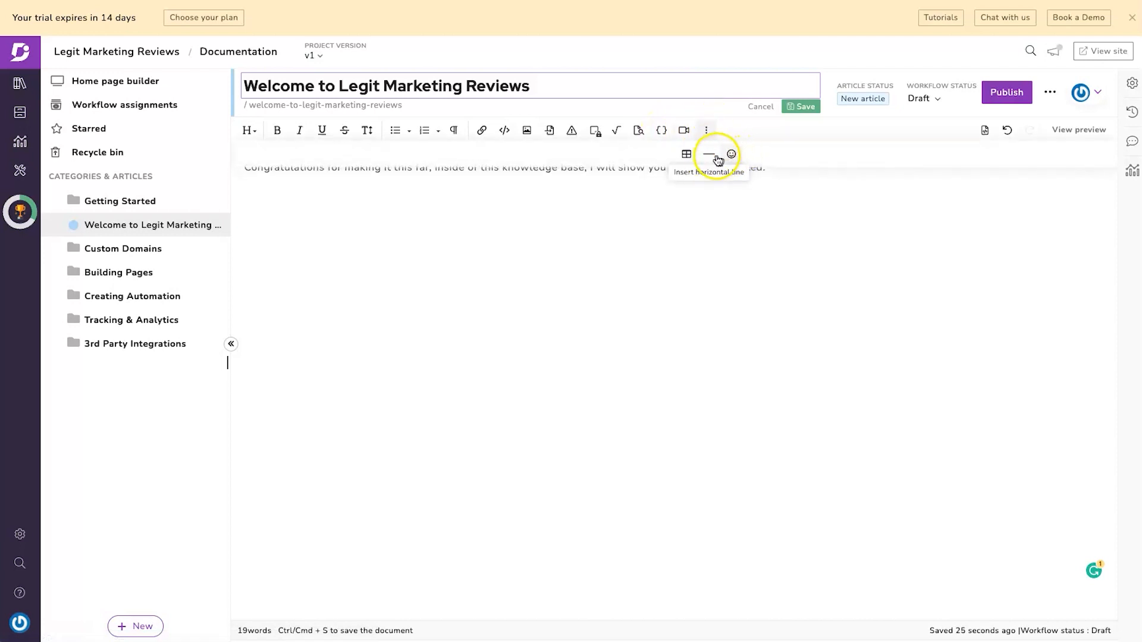
click(685, 132)
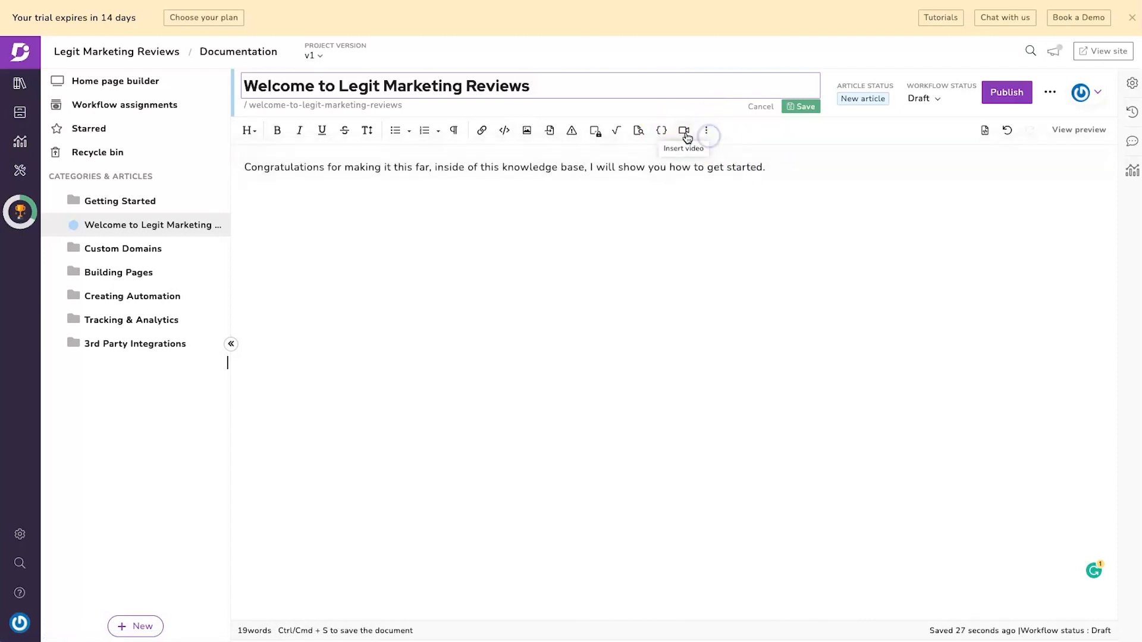
text(https://www.youtube.com/watch?v=el57JeGzx74)
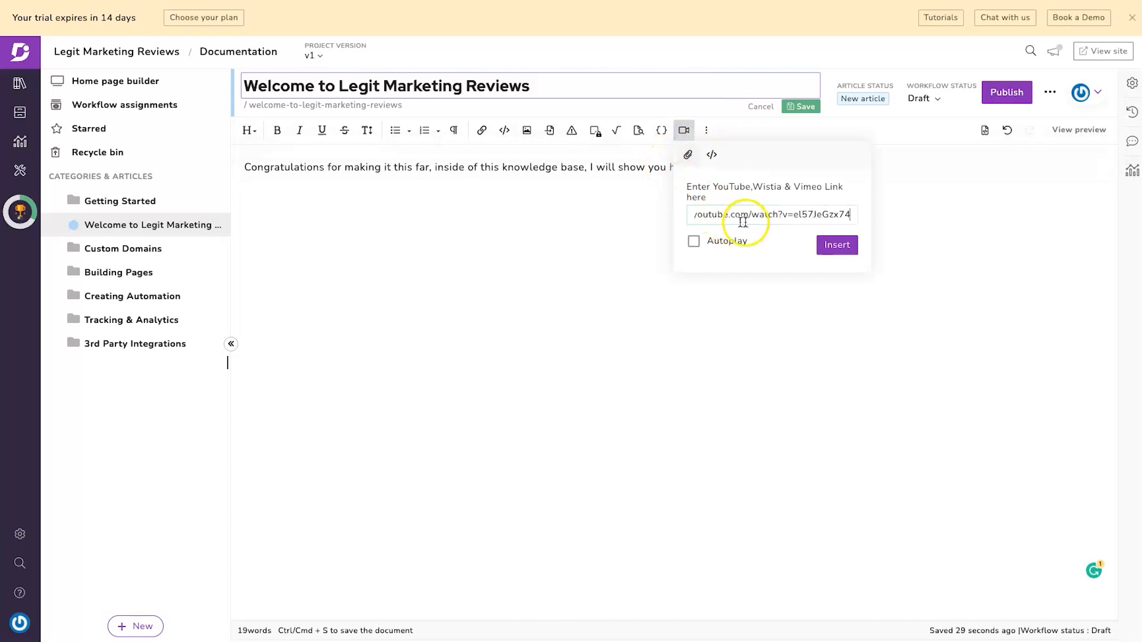
click(849, 248)
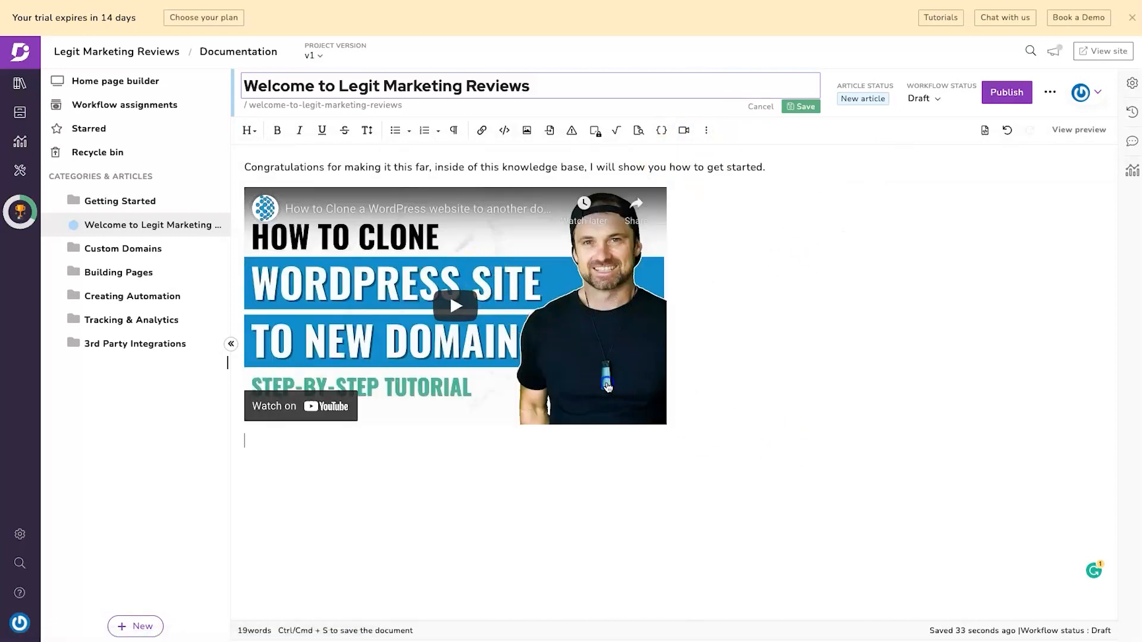
click(606, 387)
drag(665, 424, 708, 461)
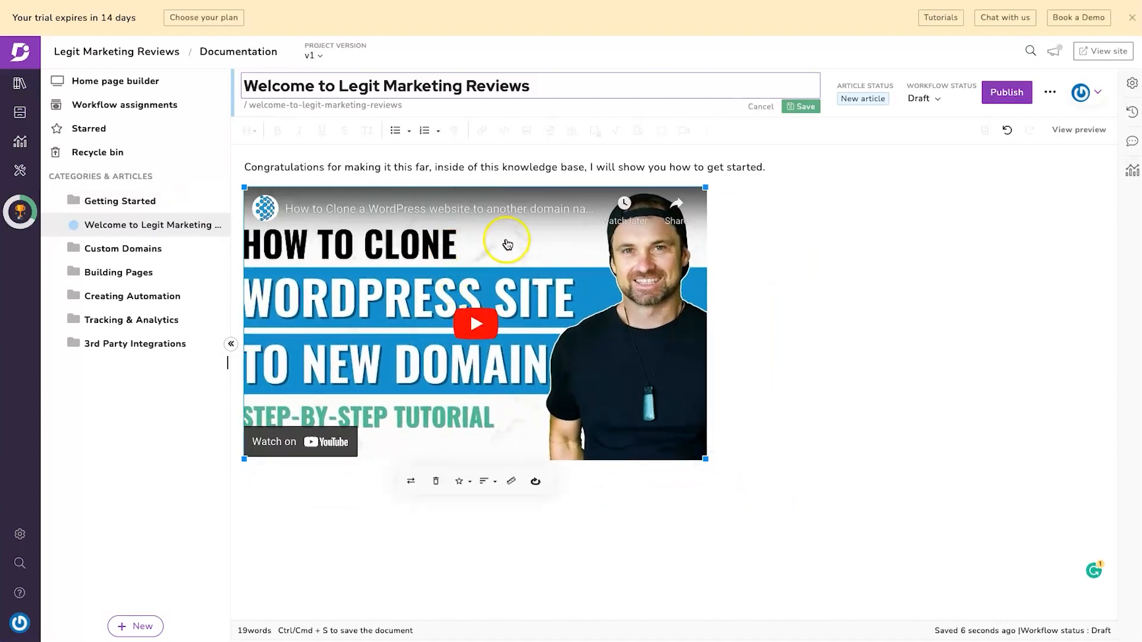
drag(708, 466, 743, 465)
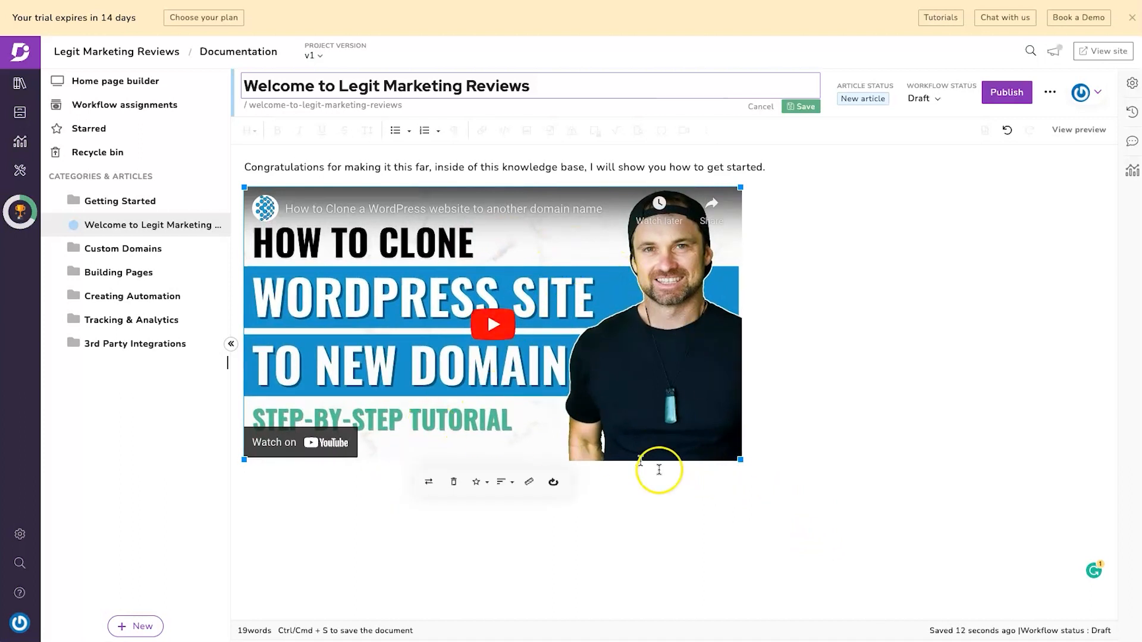
- Add a Heading 2 'What to do if you get stuck' below the video
click(775, 497)
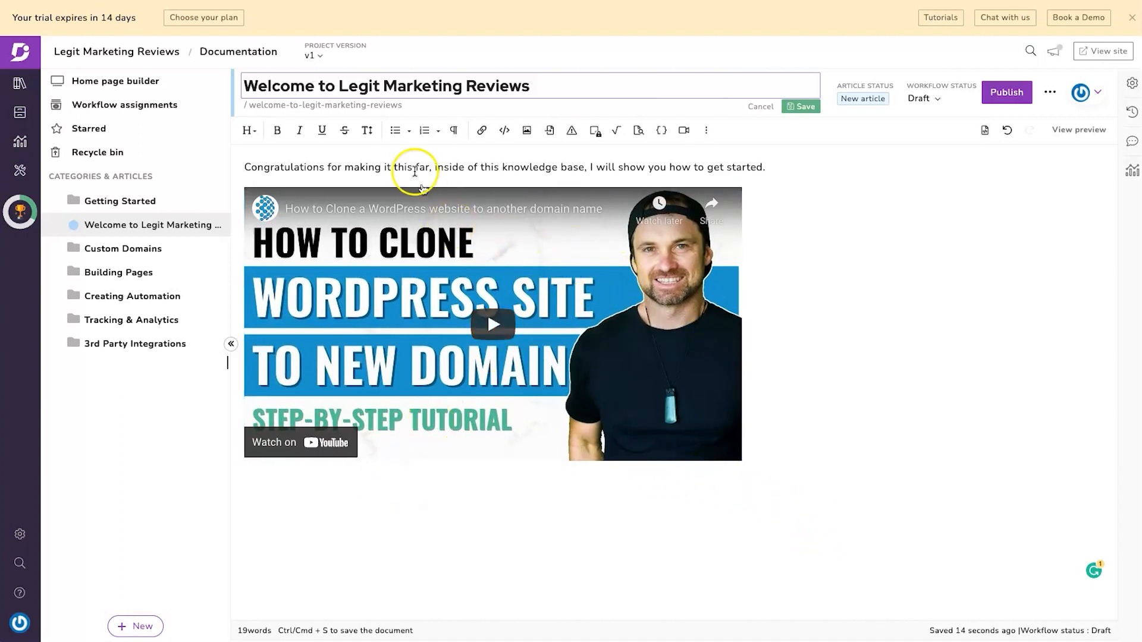
click(249, 130)
click(272, 185)
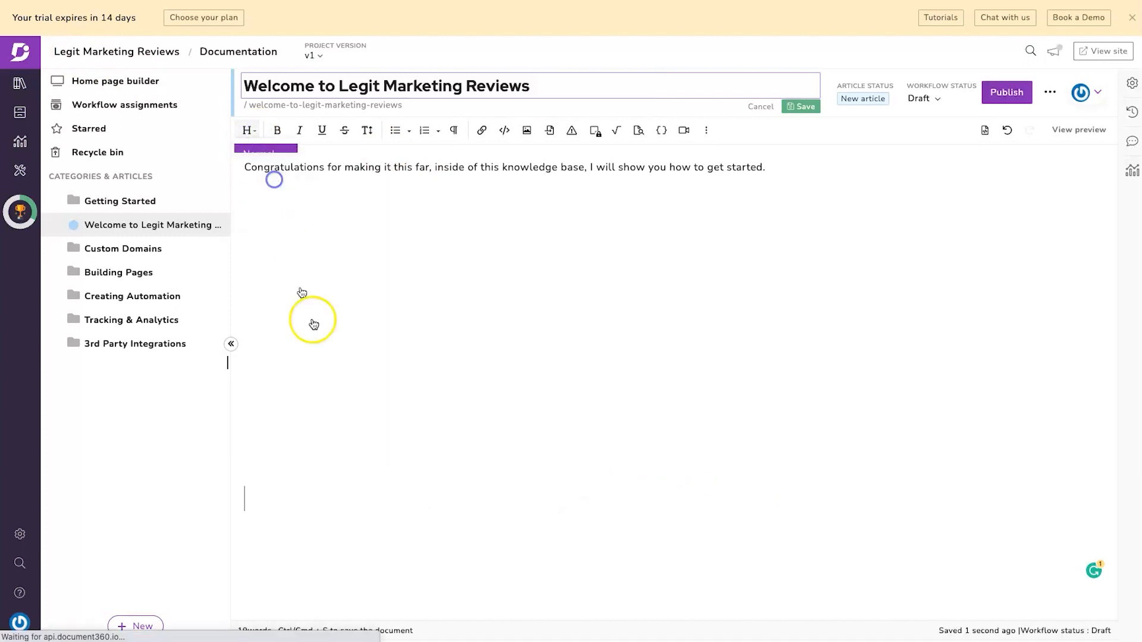
text(What to do if you get stuck)
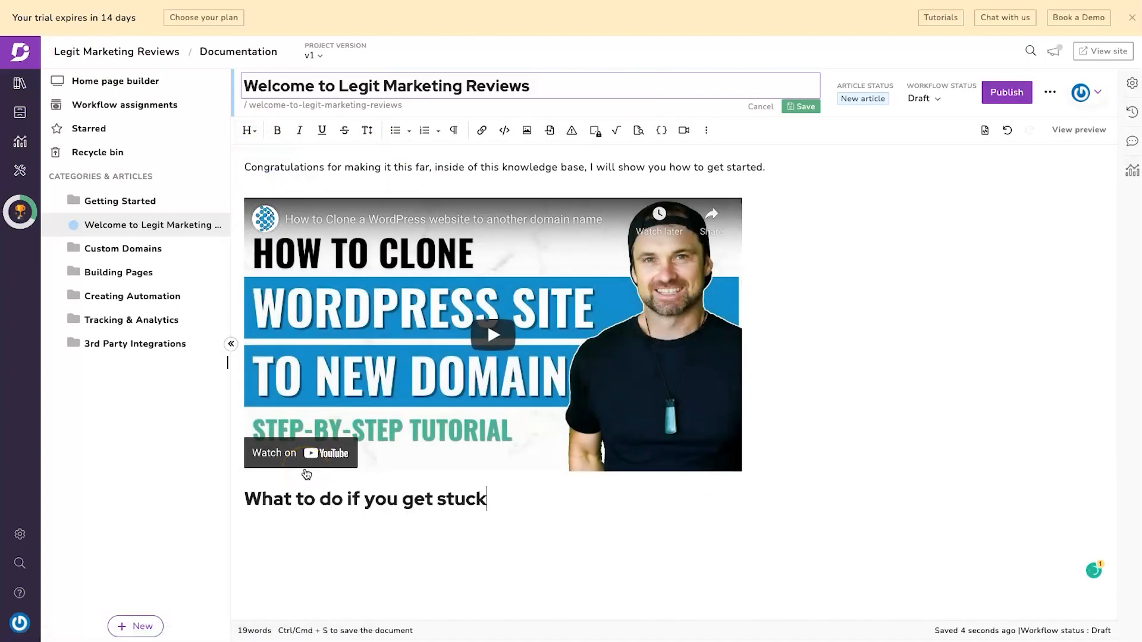
key(Return)
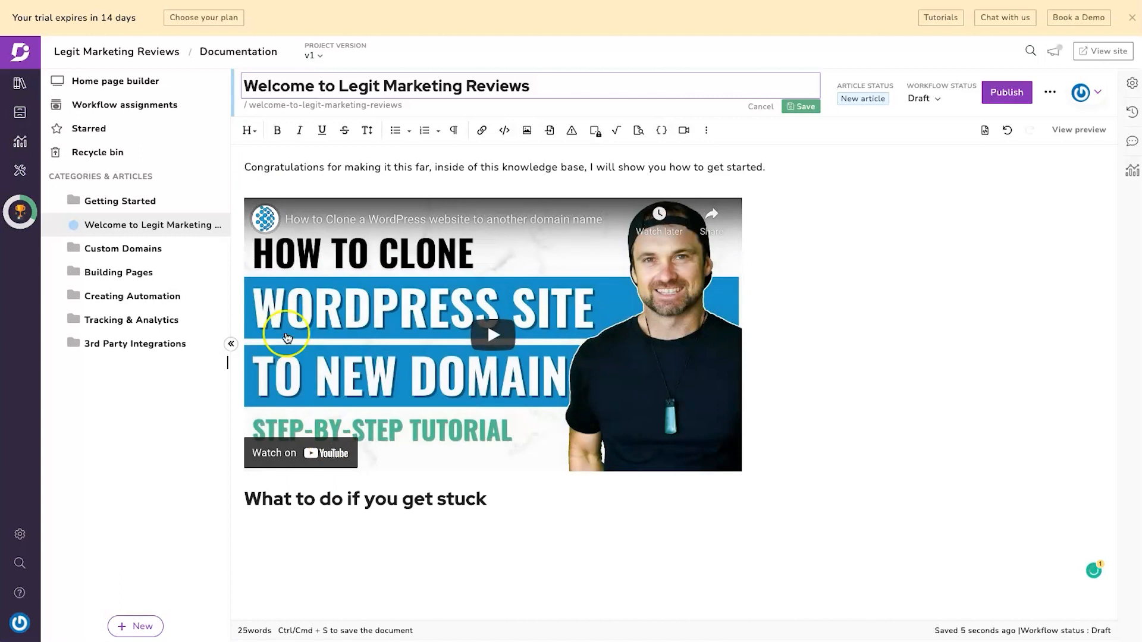
- Start a bulleted list under the heading and publish the Welcome article
click(390, 130)
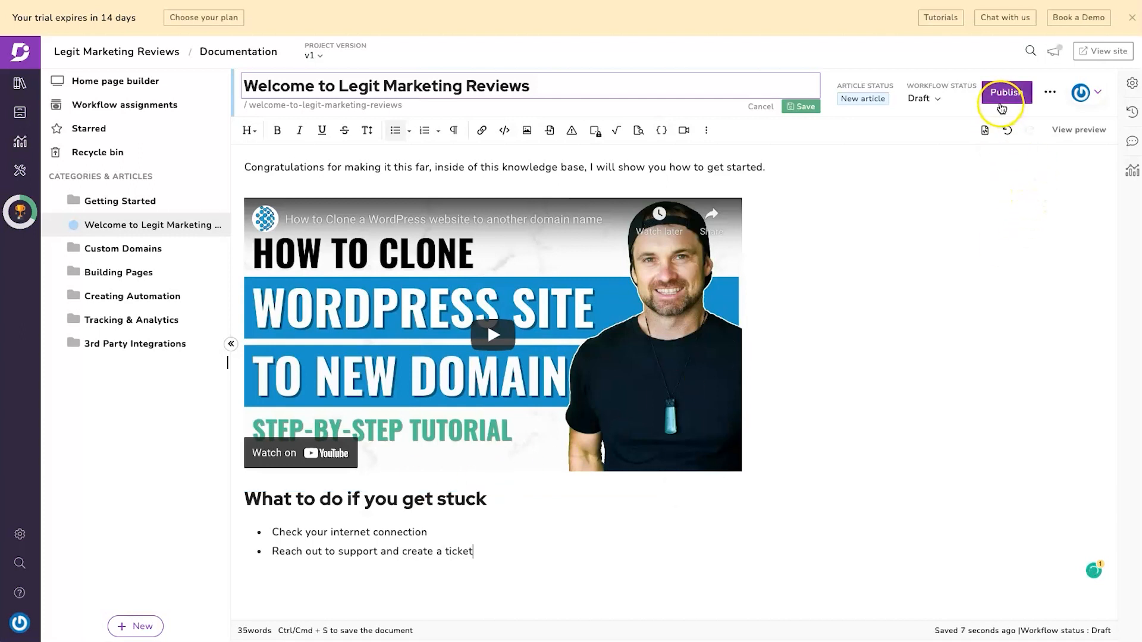
click(1012, 100)
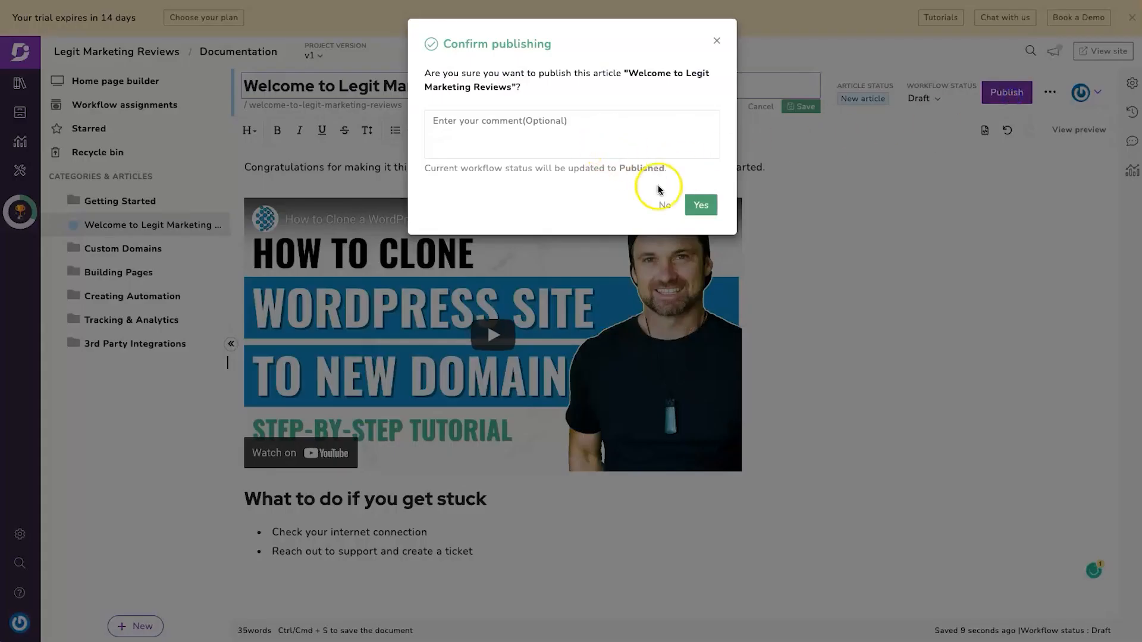
click(706, 208)
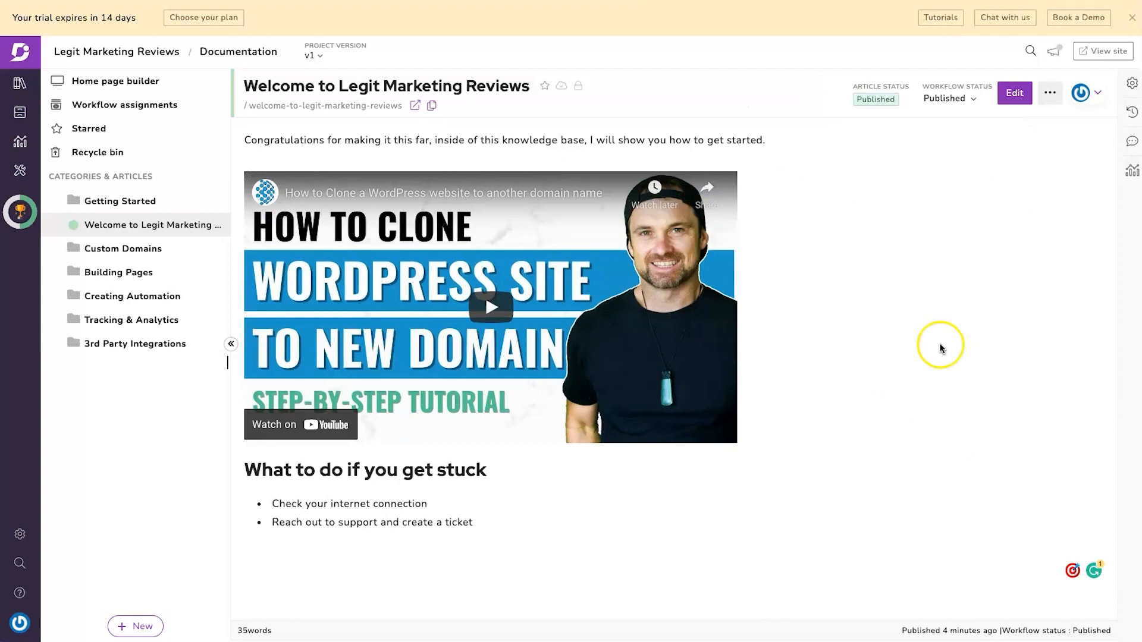
click(985, 320)
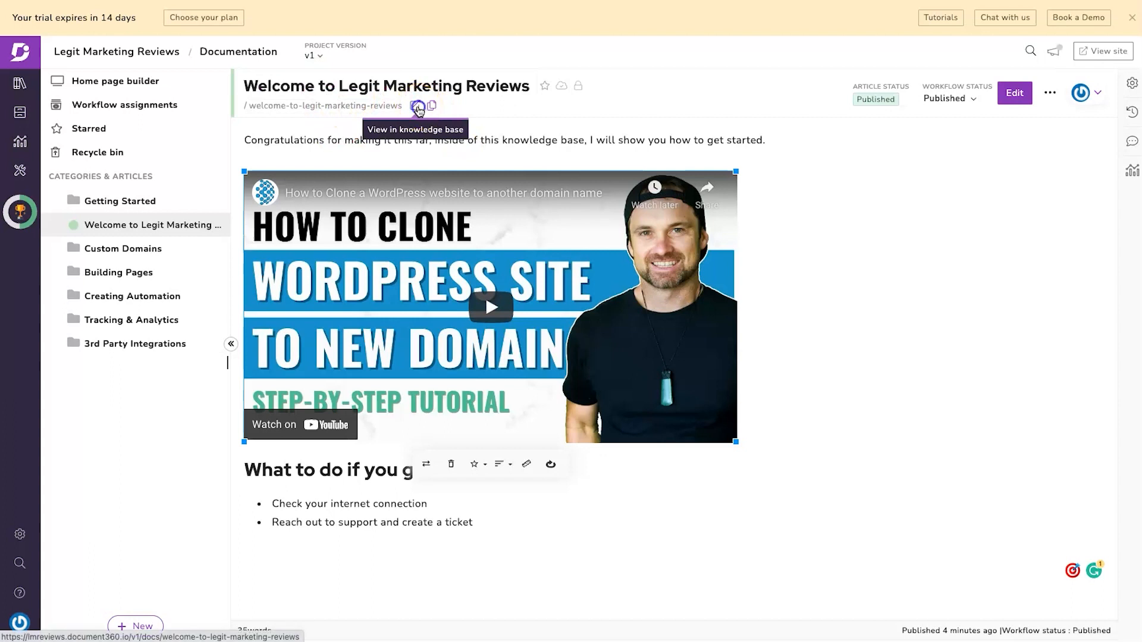
click(418, 108)
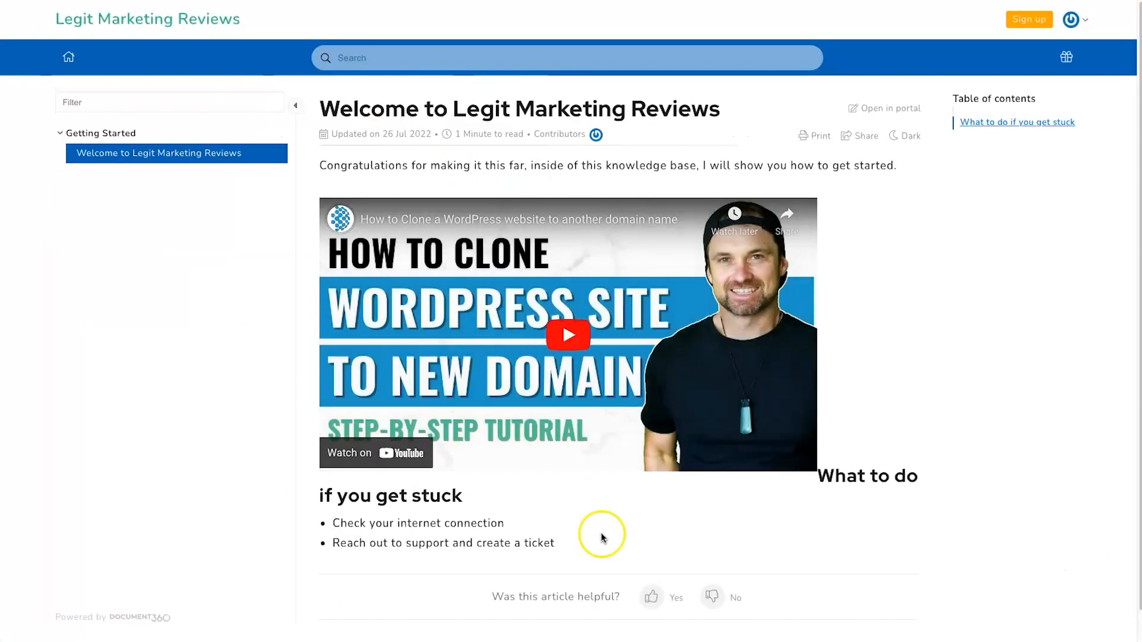
- Review the live Welcome article's heading and feedback section, then go to the knowledge base home
drag(820, 477, 935, 479)
click(926, 482)
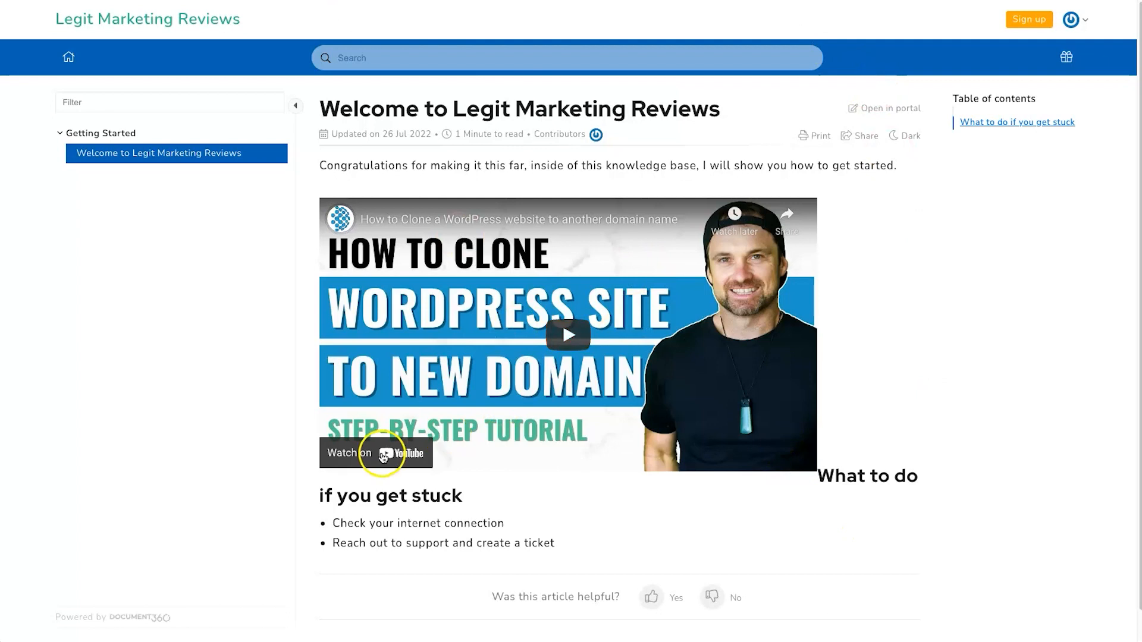
scroll(386, 440, down, 1)
drag(463, 565, 642, 563)
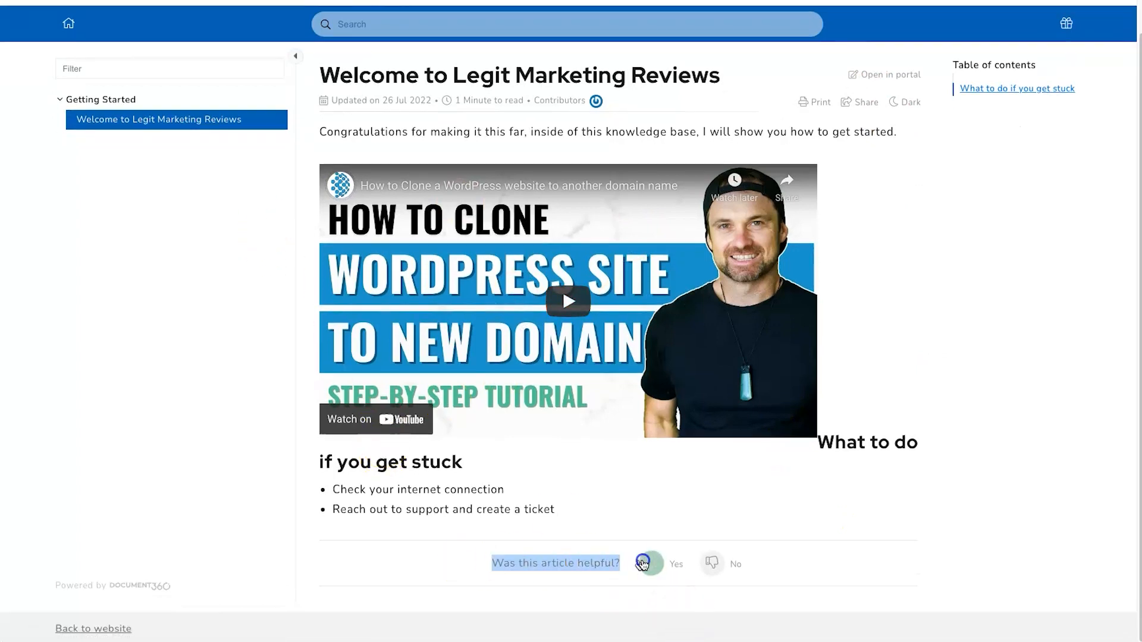
scroll(446, 56, up, 1)
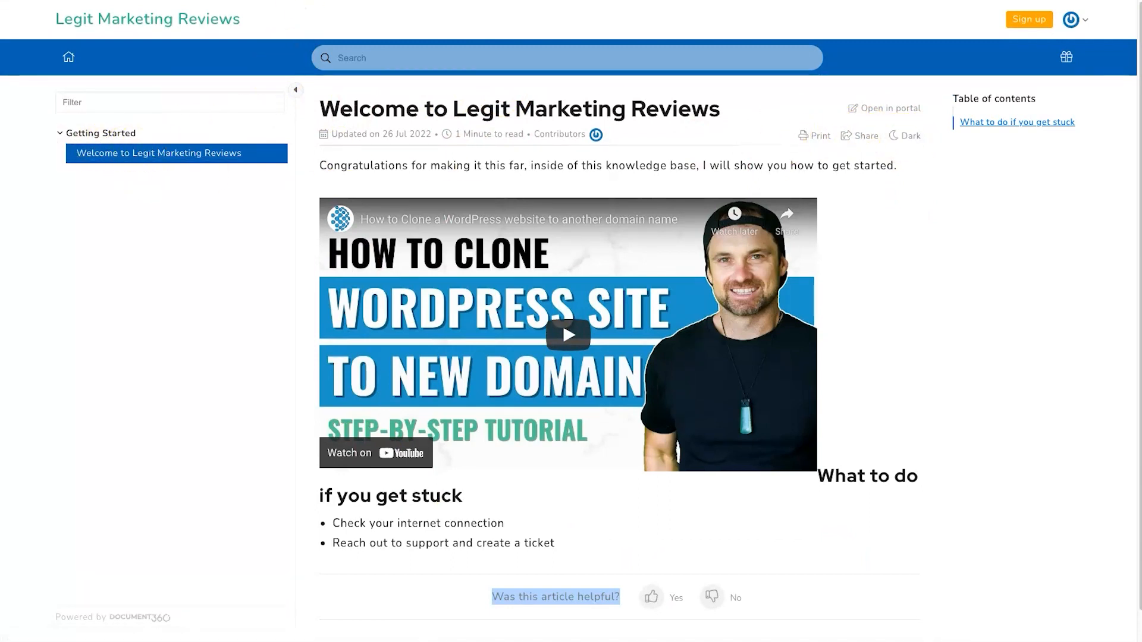
click(238, 24)
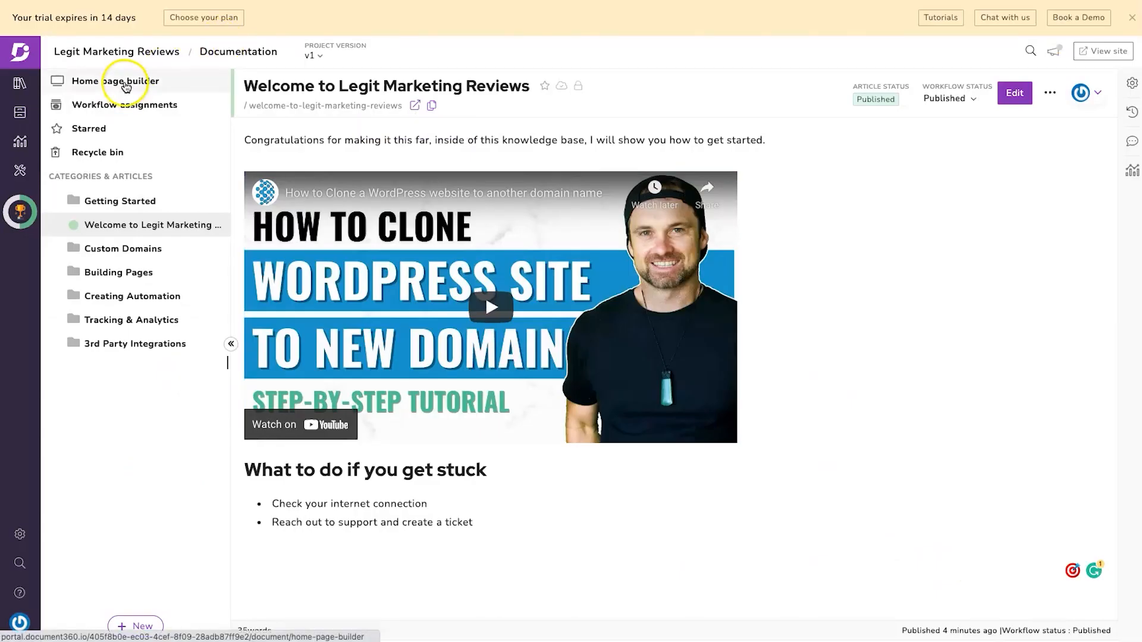
- Tick Getting Started, Custom Domains, Building Pages and the other categories as Browse by category cards, then publish
click(126, 84)
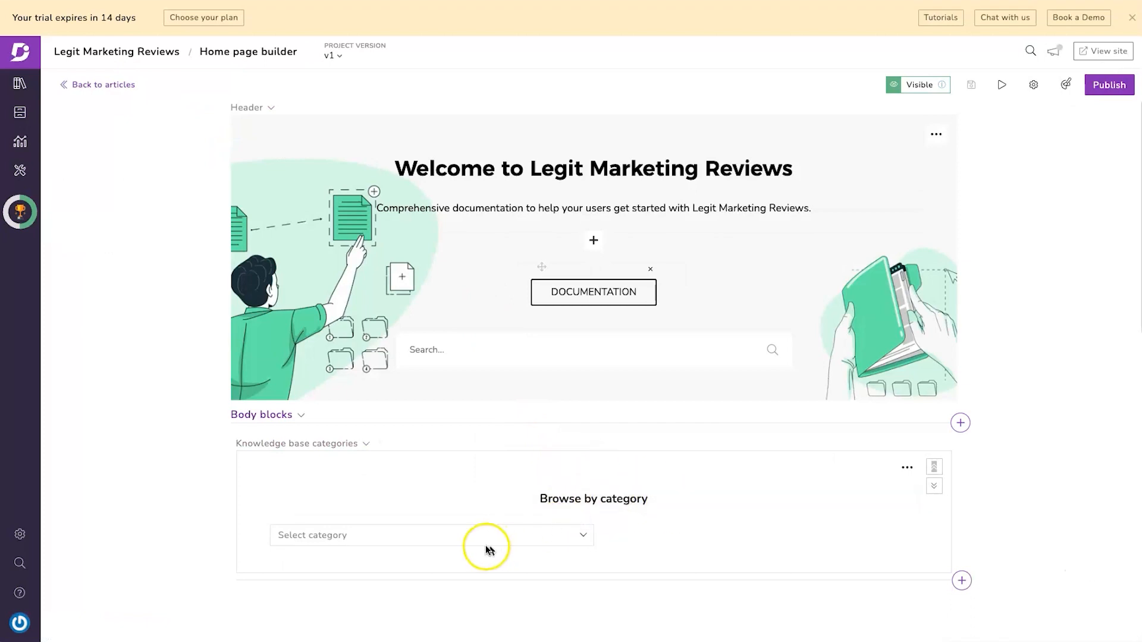
click(581, 534)
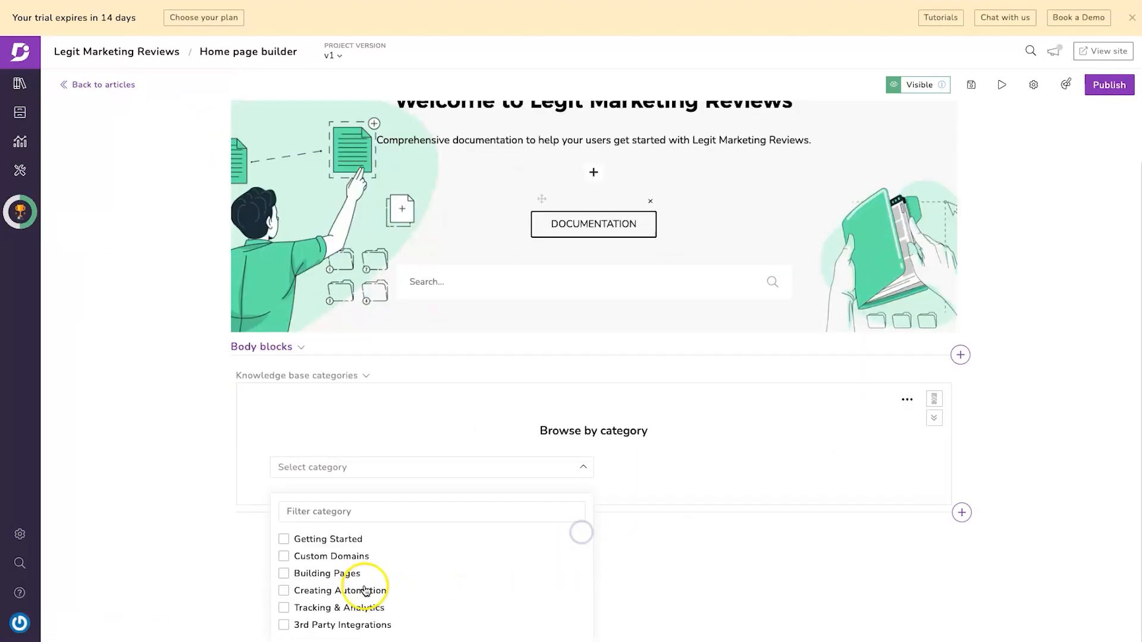
click(283, 539)
click(284, 556)
click(284, 573)
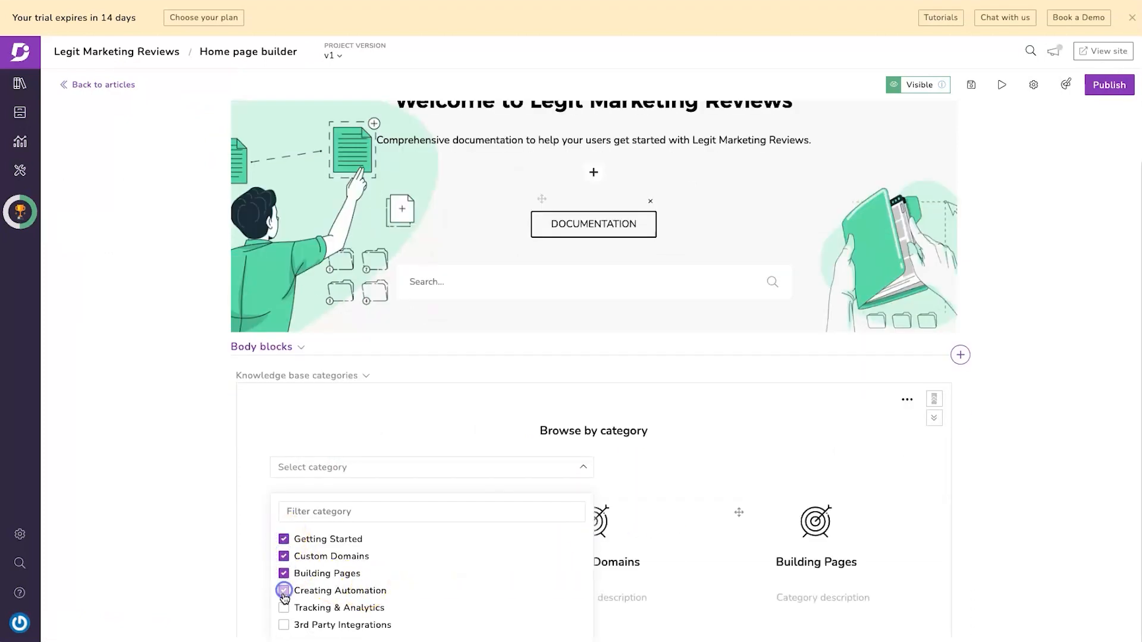
scroll(470, 535, down, 4)
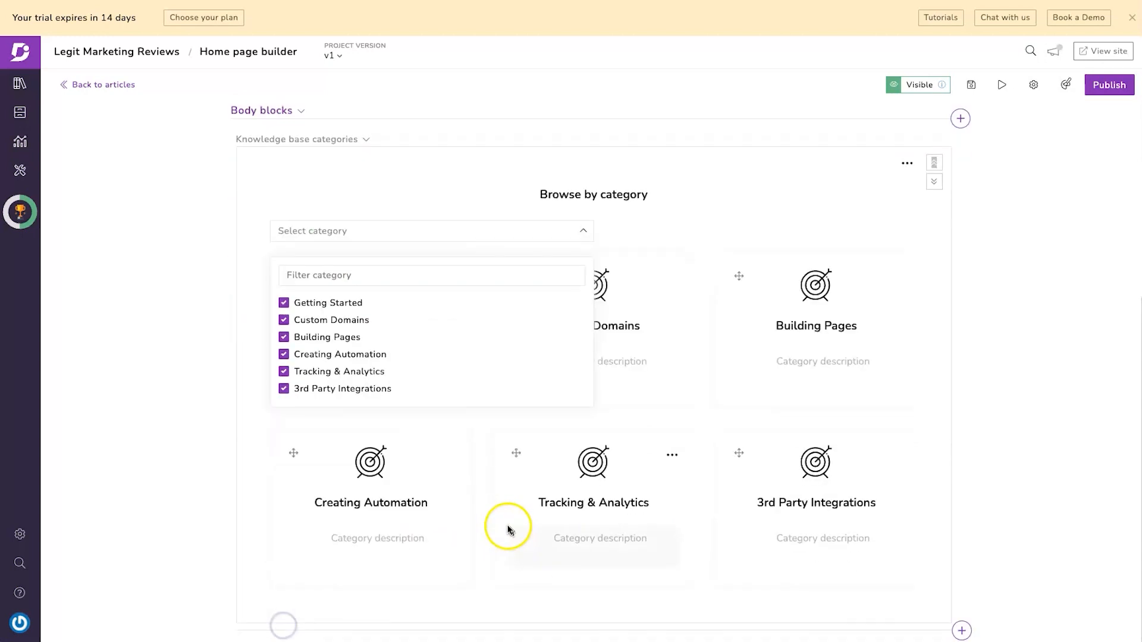
click(1029, 392)
click(591, 282)
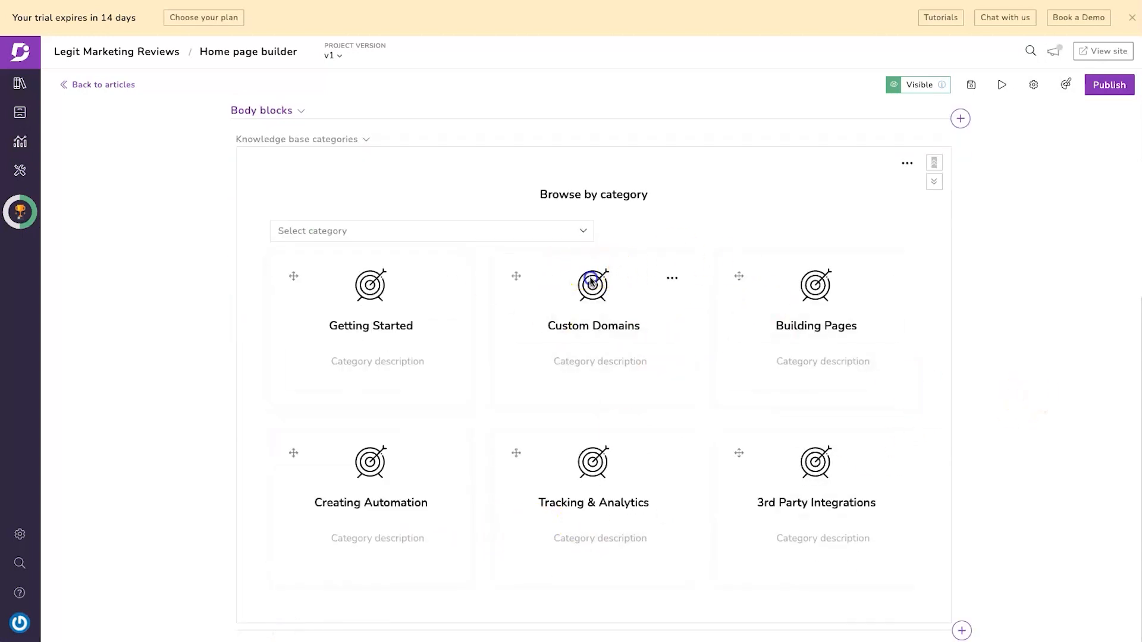
click(674, 278)
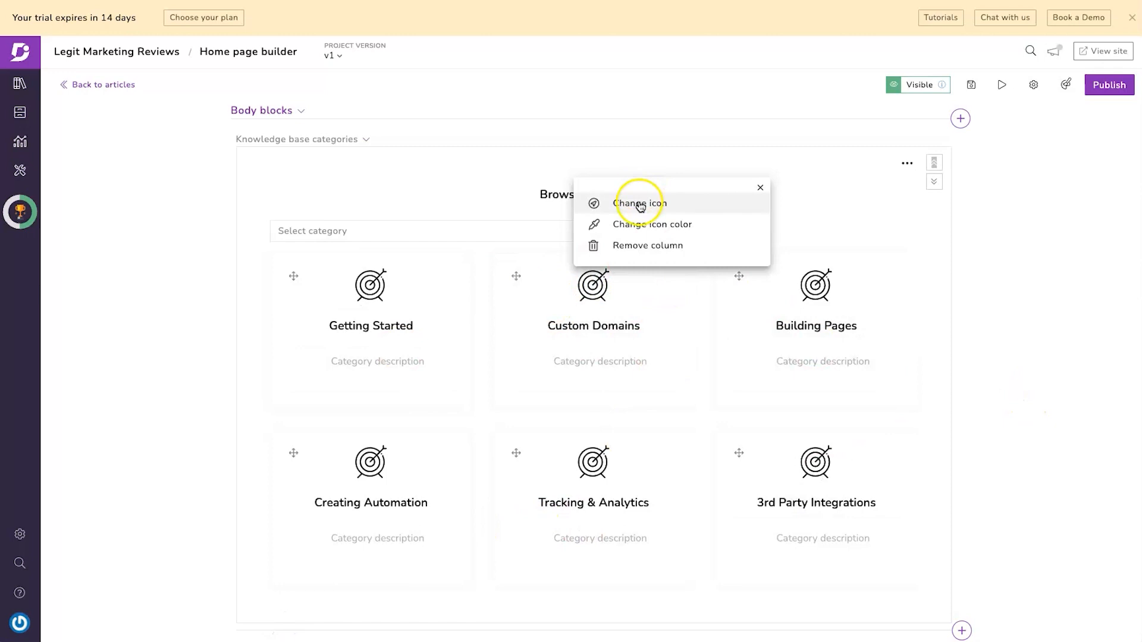
click(1104, 84)
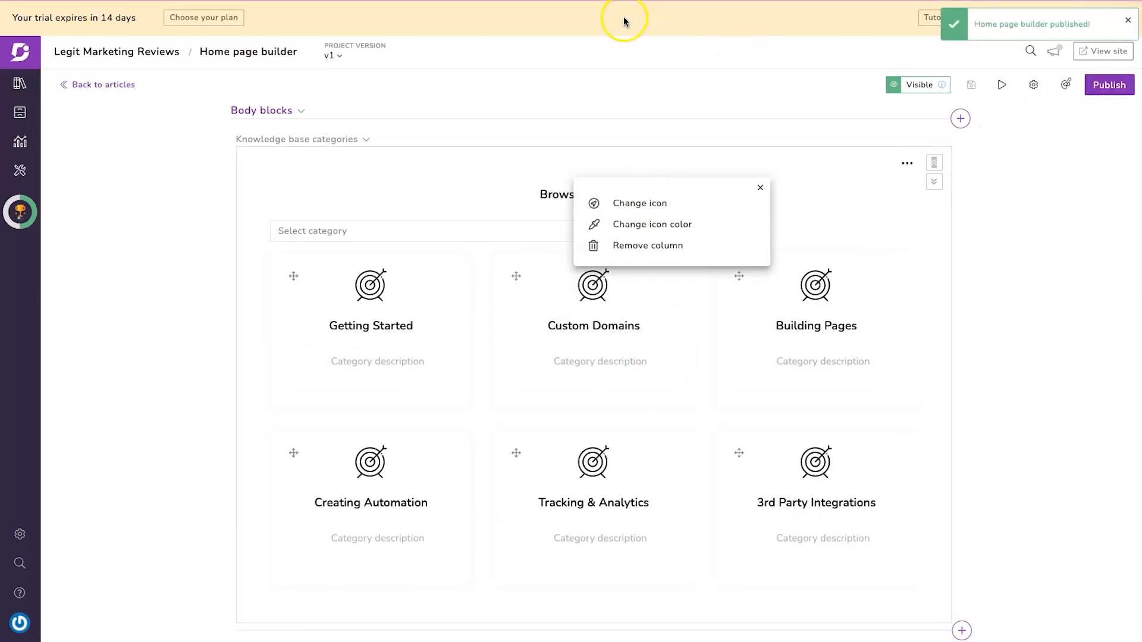
click(1110, 51)
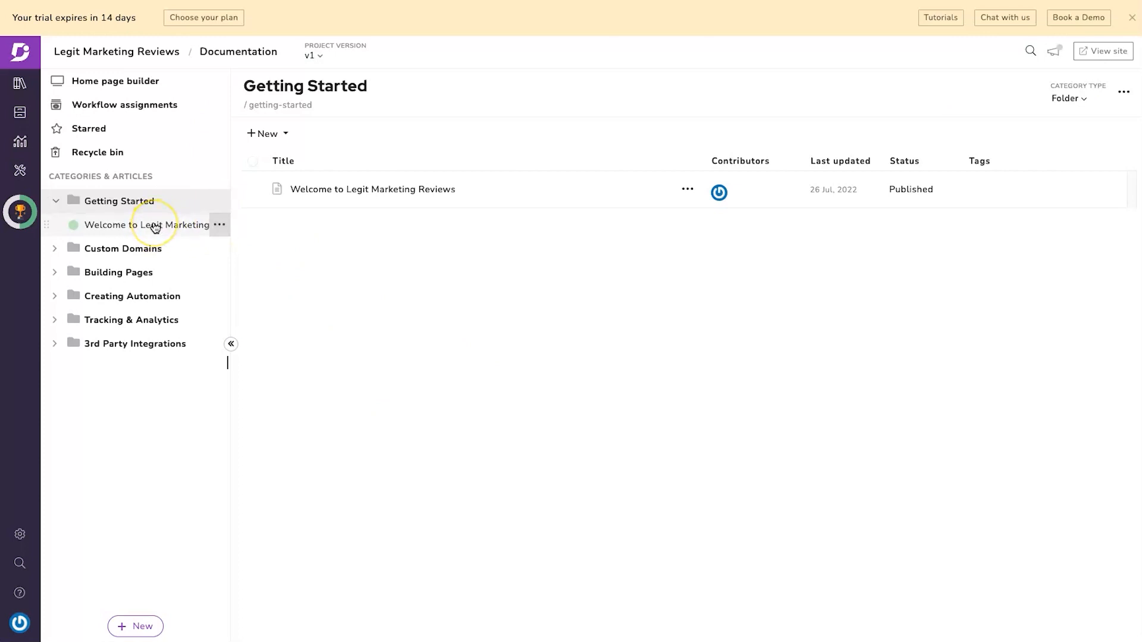
- Save the Welcome to Legit Marketing Reviews article as a template
click(221, 227)
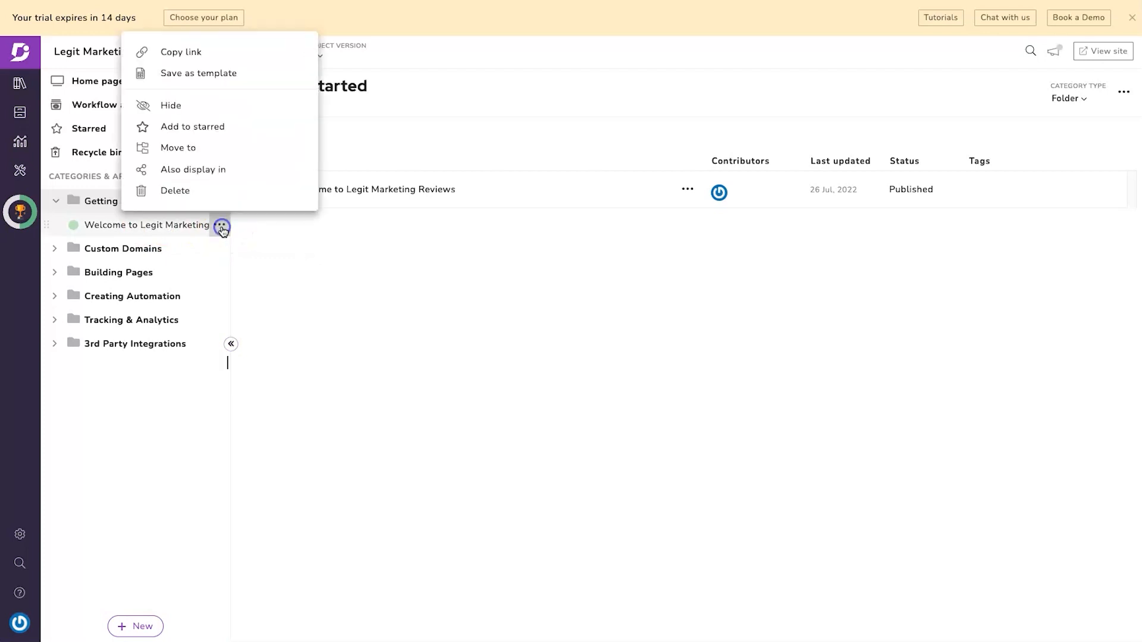
click(217, 74)
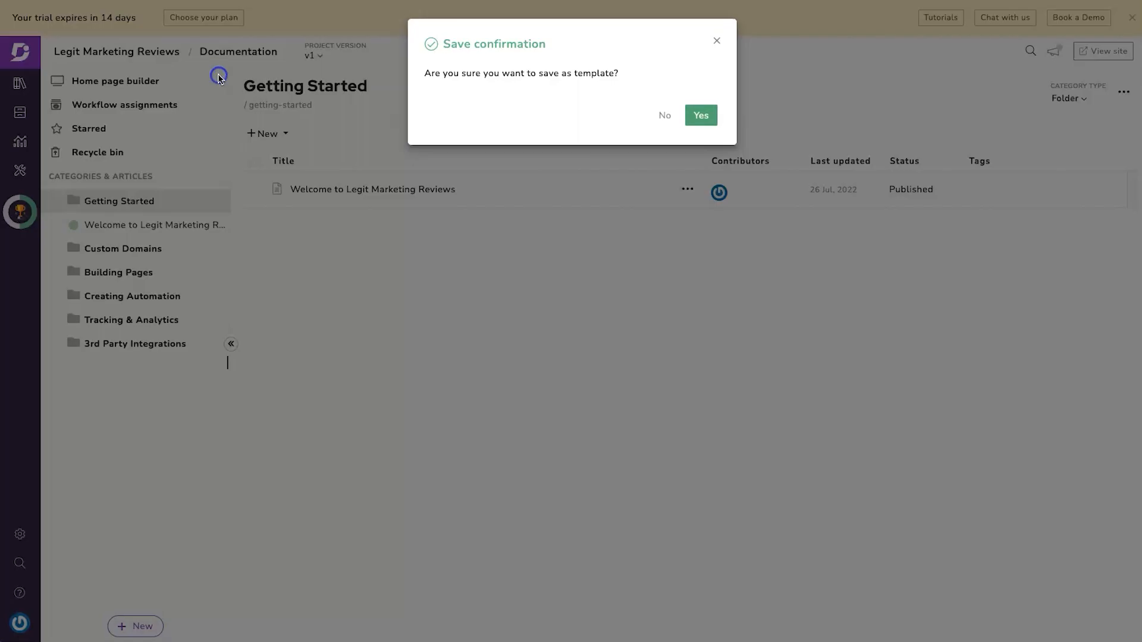
click(702, 116)
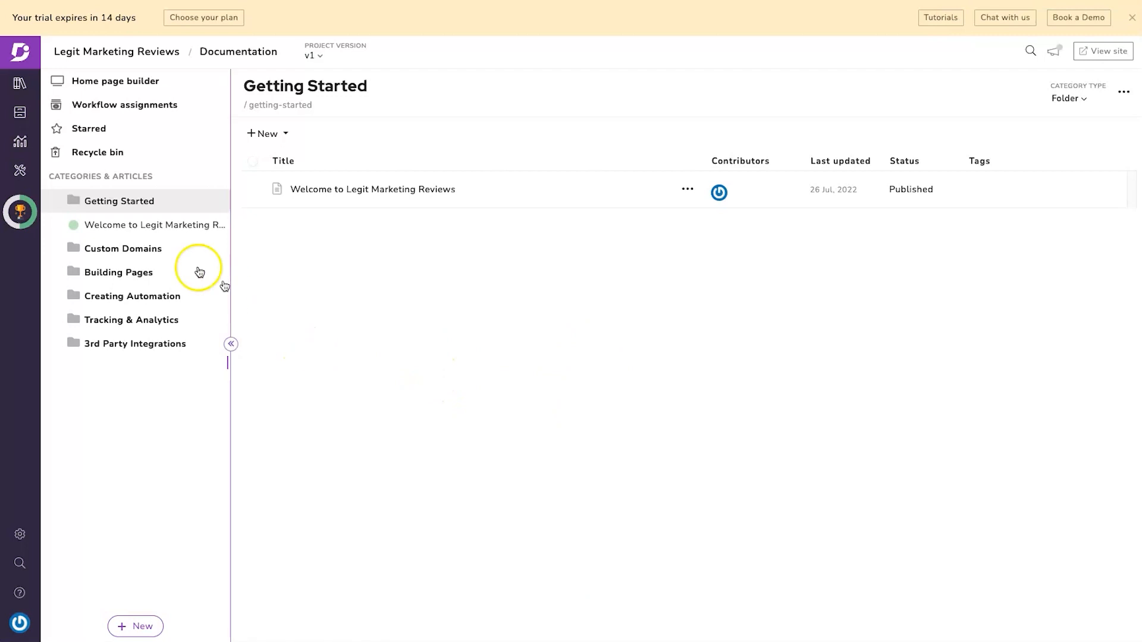
- Create the 'Buying a domain' article in Custom Domains from the Welcome template
click(162, 250)
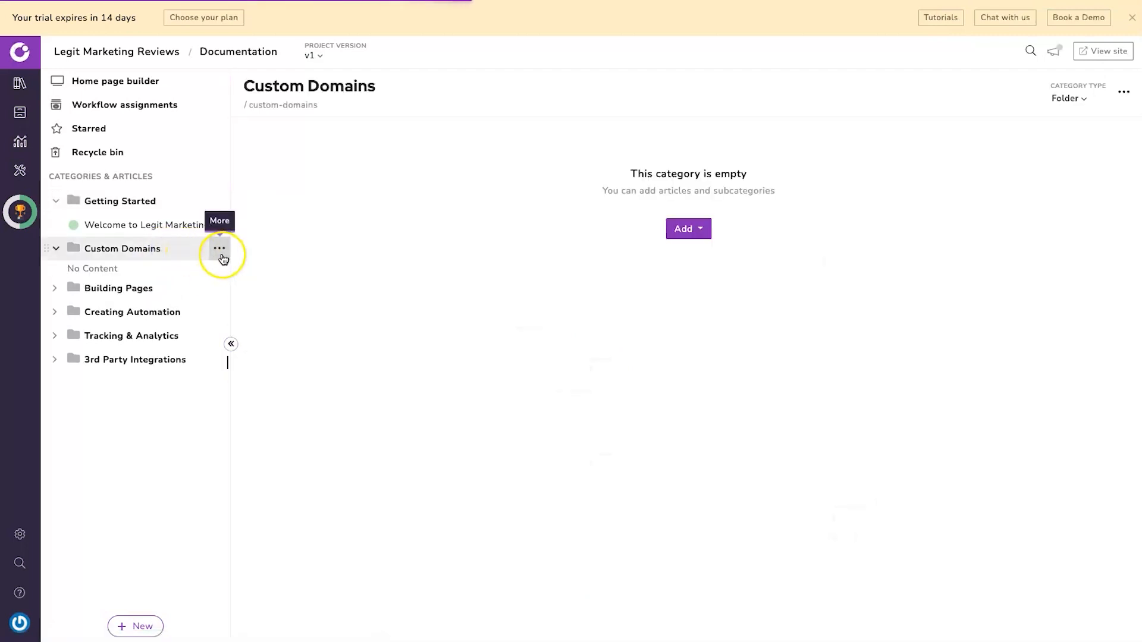
click(701, 372)
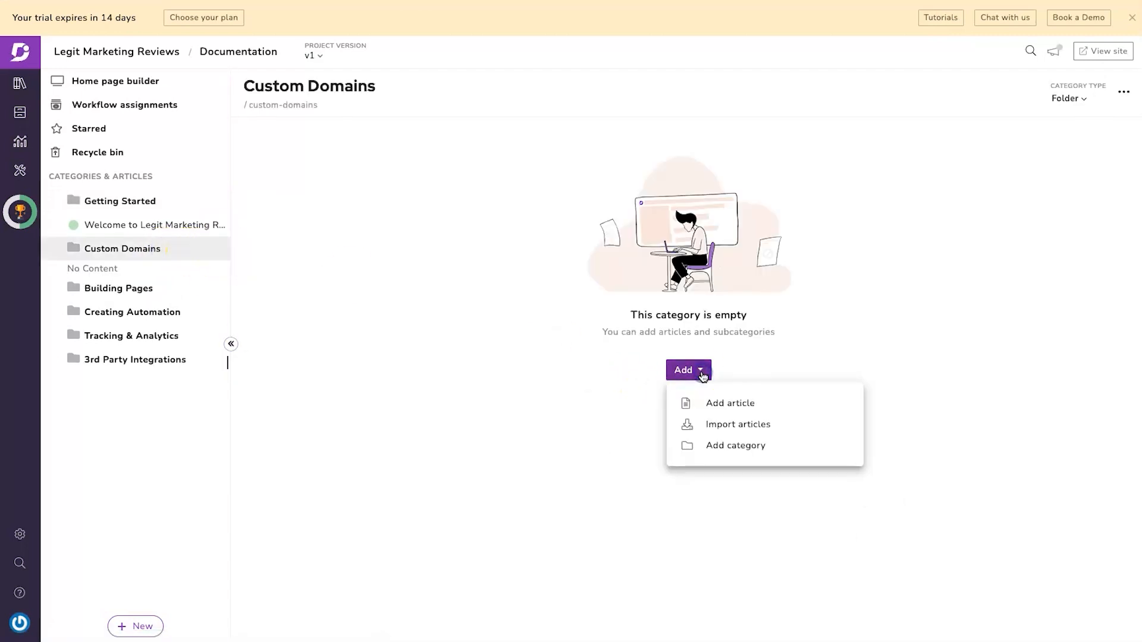
click(735, 403)
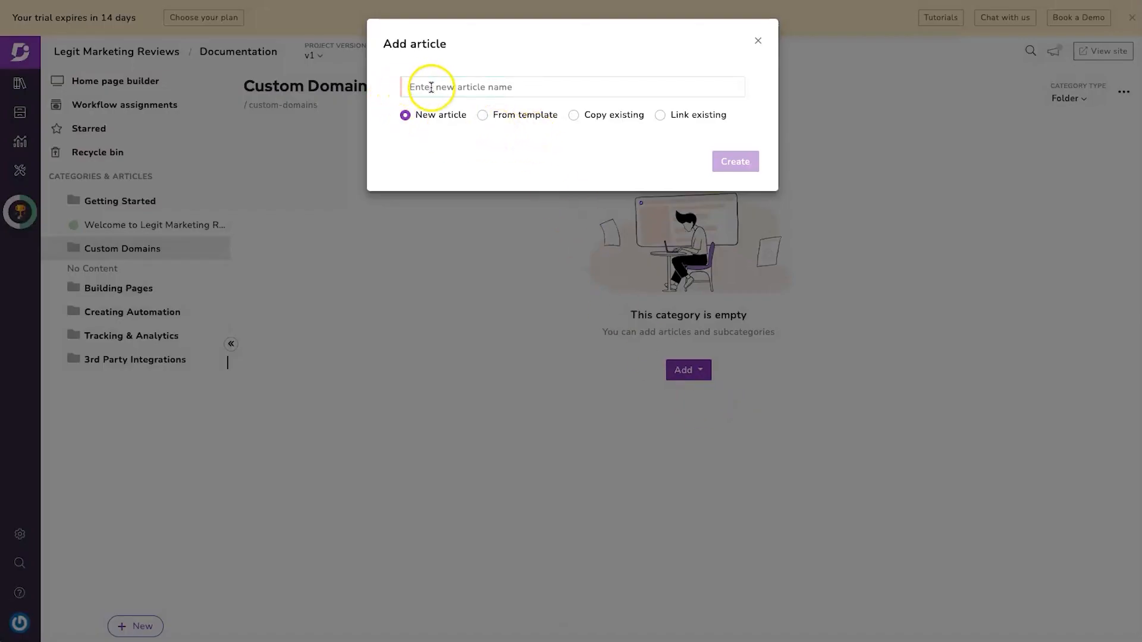
click(492, 113)
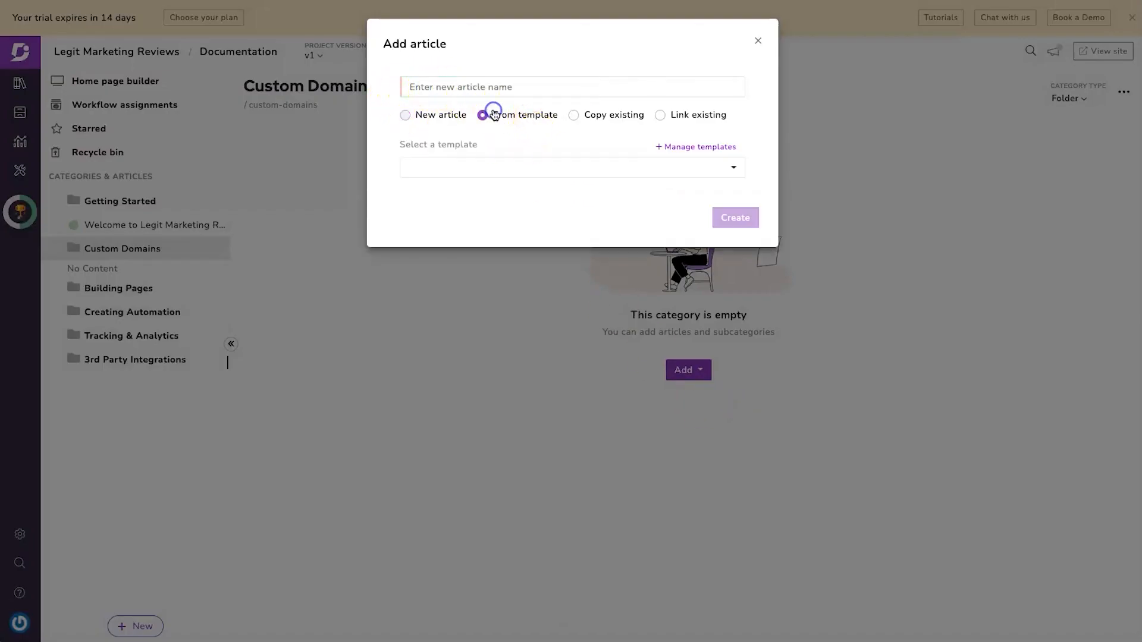
click(690, 168)
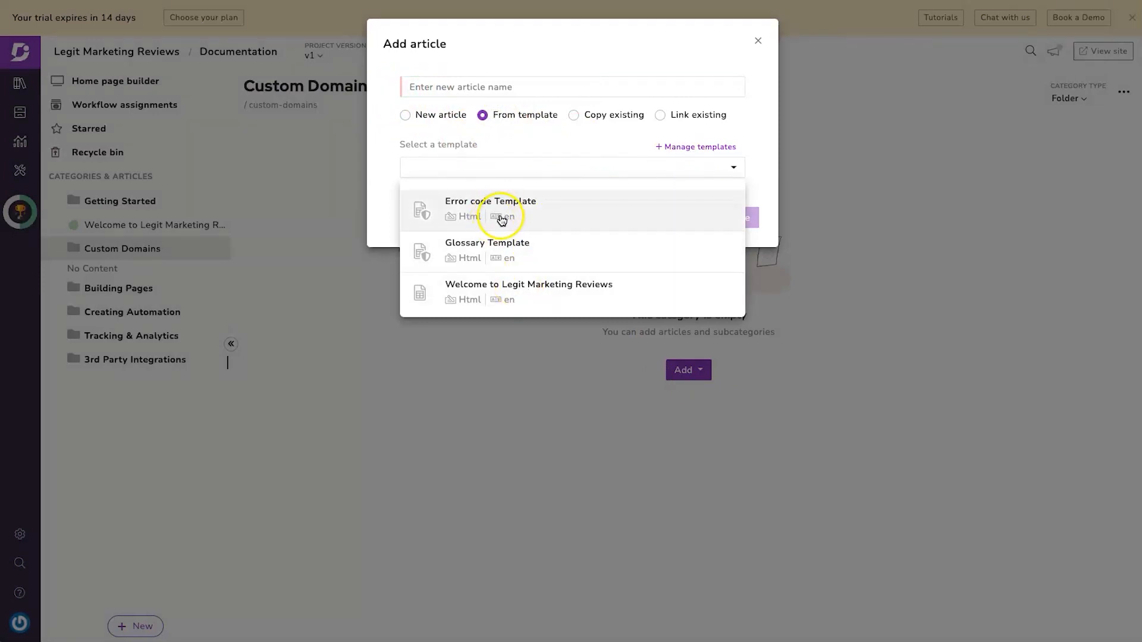
click(499, 284)
triple_click(476, 93)
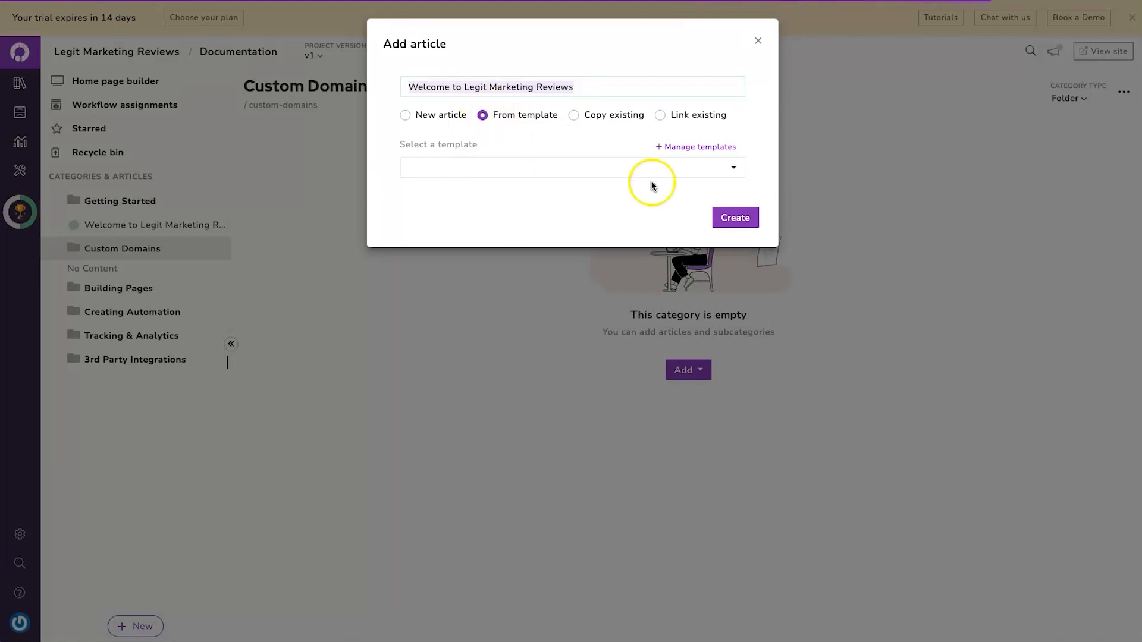
click(683, 167)
click(691, 297)
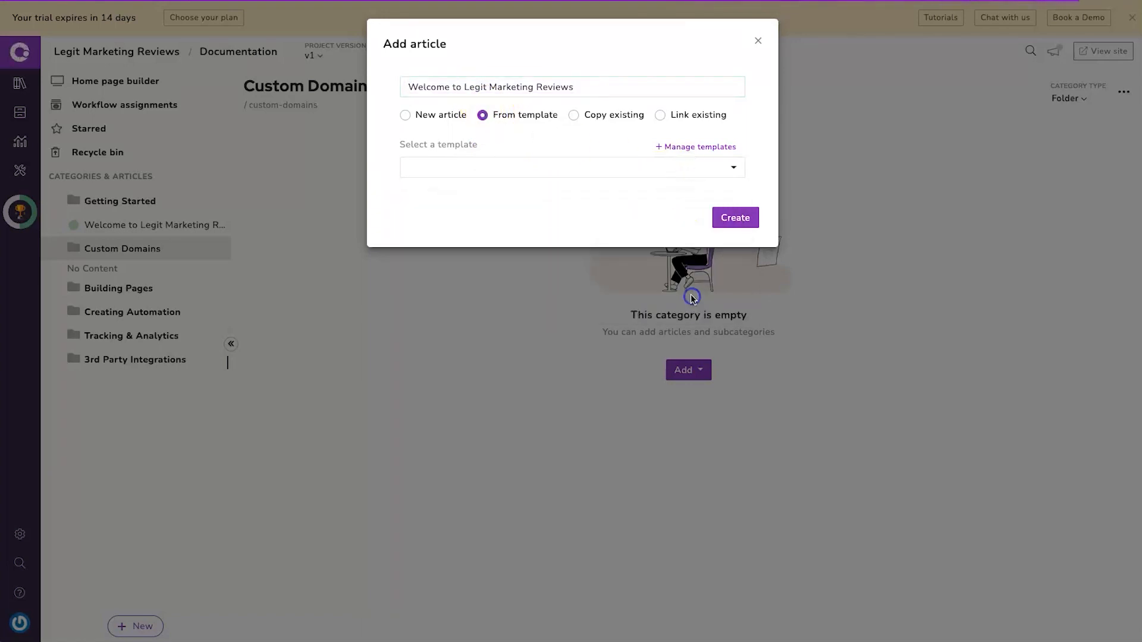
triple_click(525, 85)
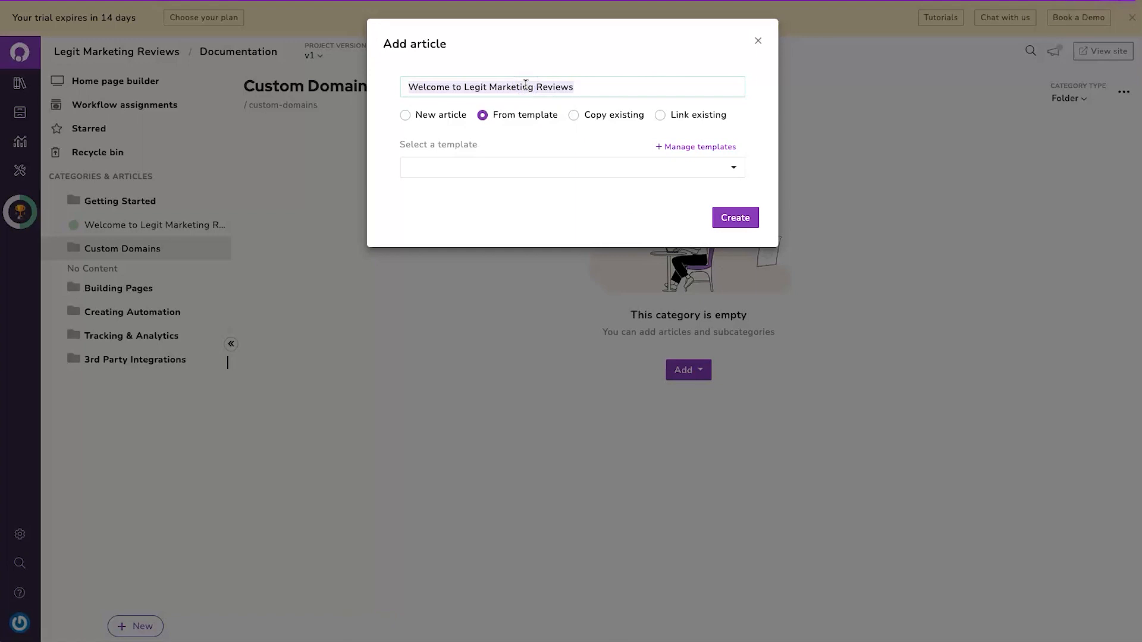
text(Buying a domain)
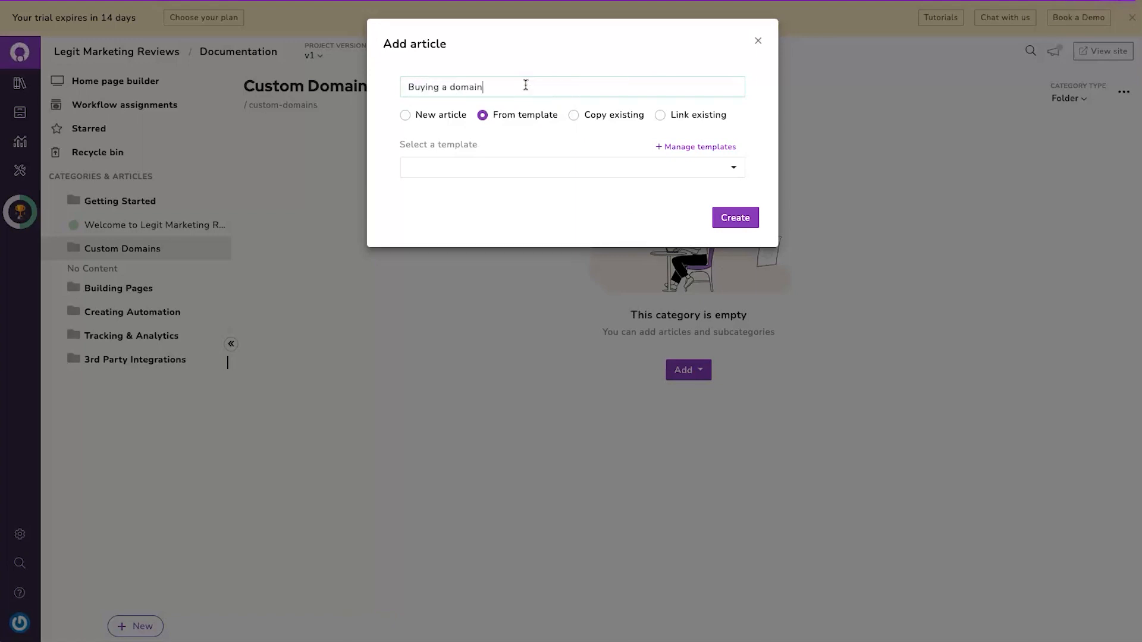
click(734, 218)
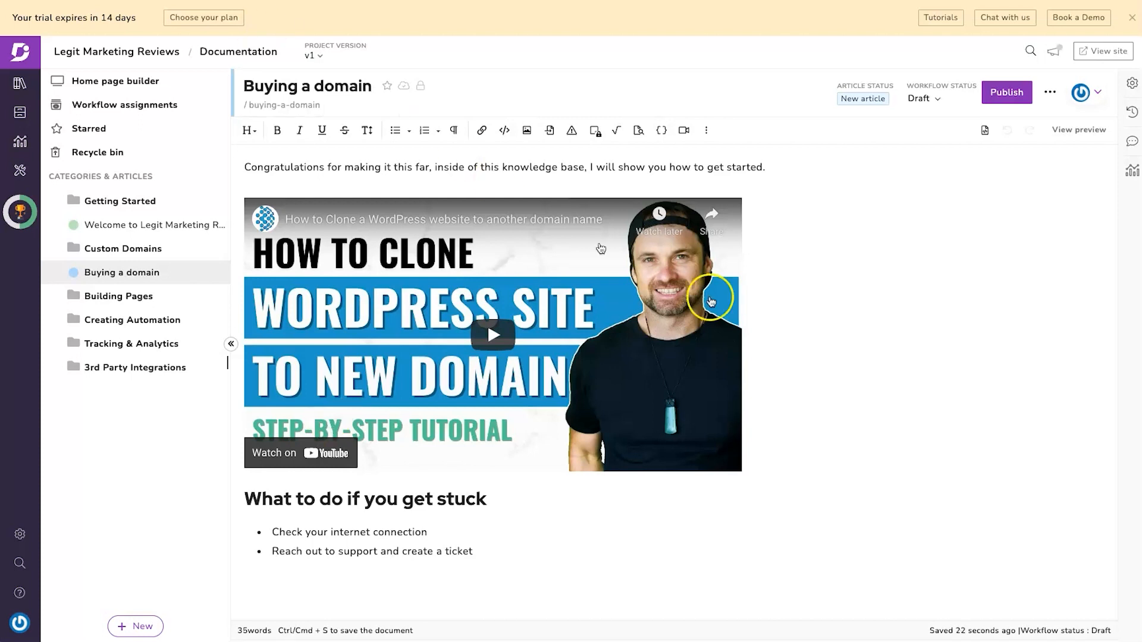
- Check the article's workflow status choices, then view the Article templates list in Content tools
click(897, 363)
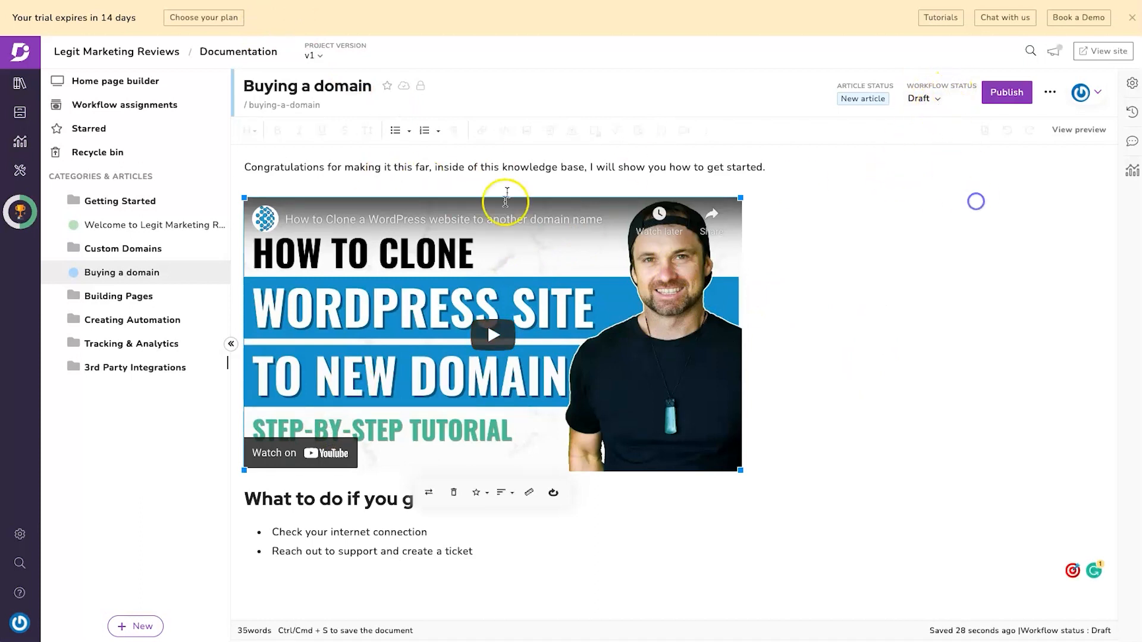
click(506, 196)
click(925, 98)
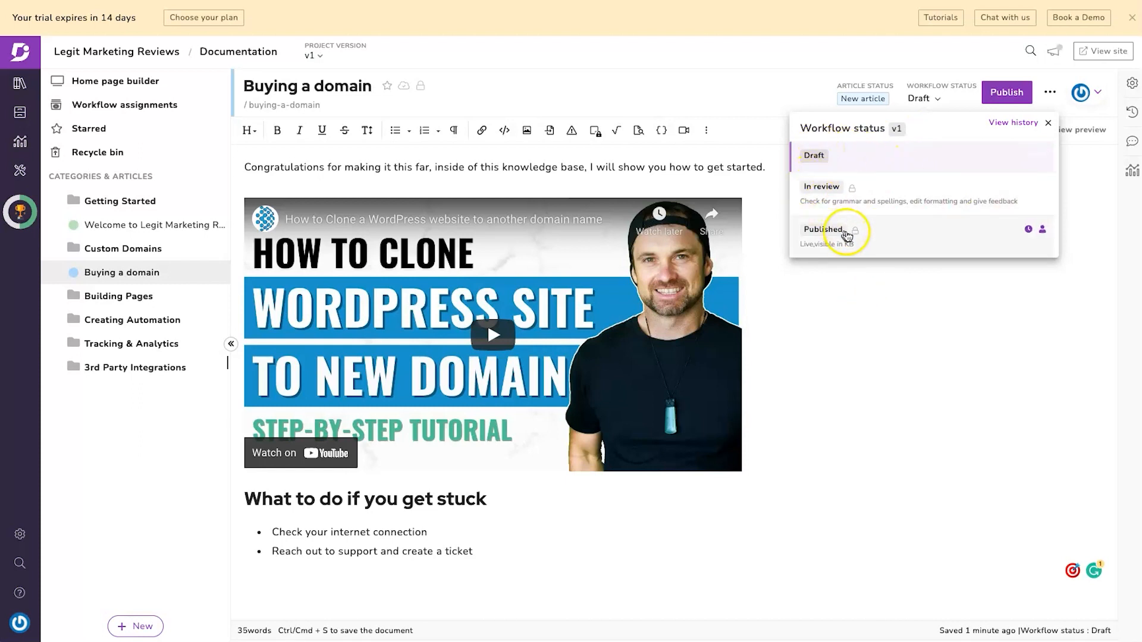
click(930, 324)
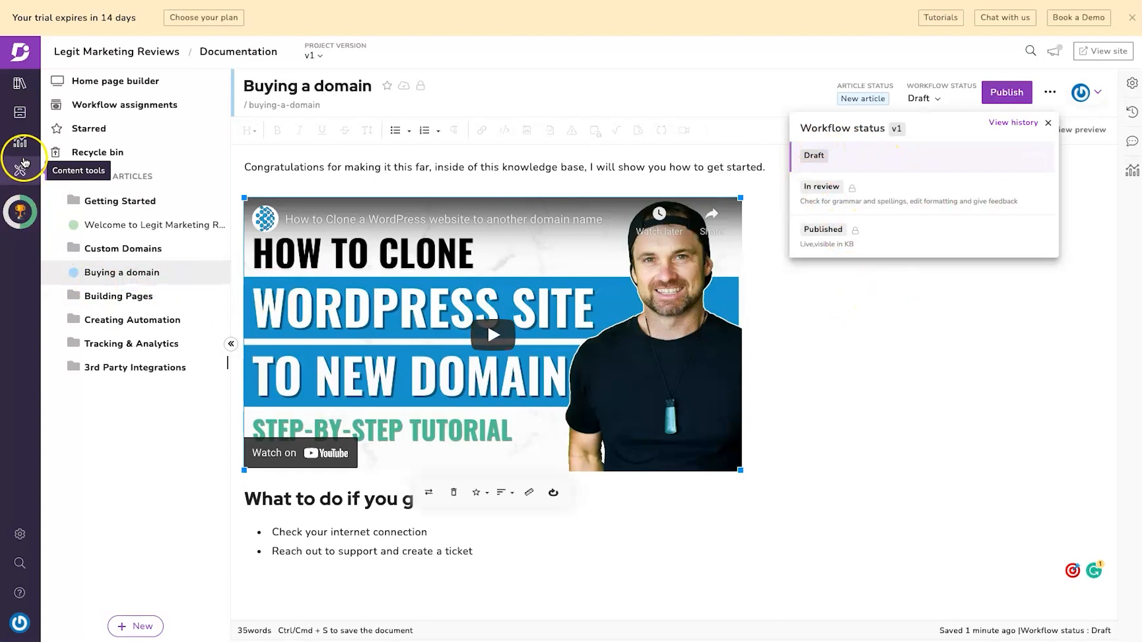
click(24, 162)
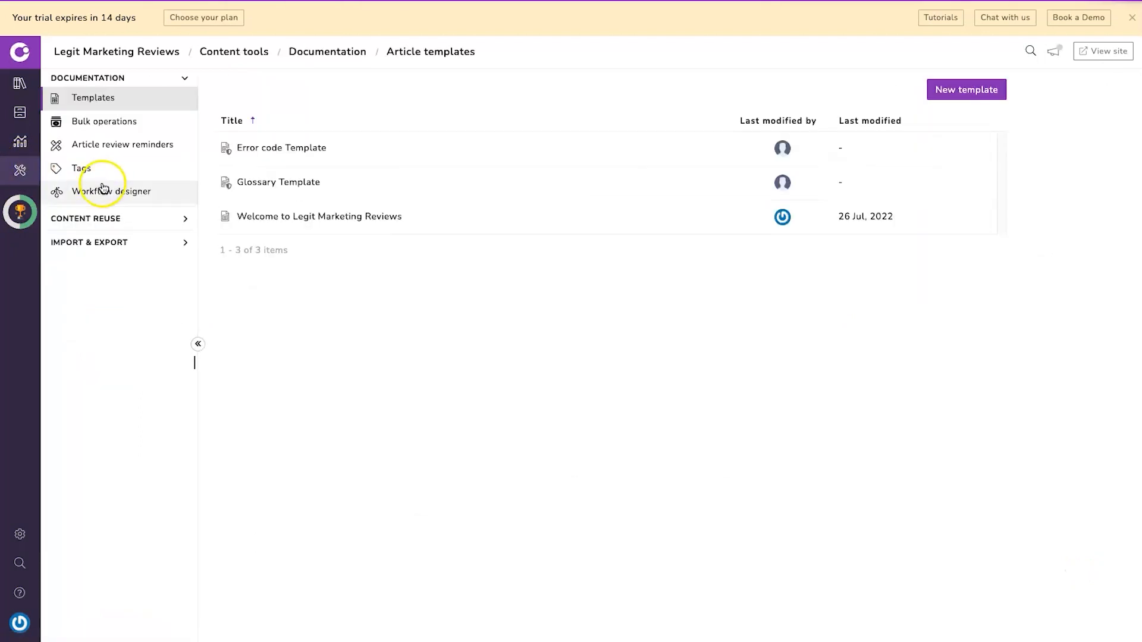
- Create a 'First Edit' status in Workflow designer and move it above In review
click(109, 191)
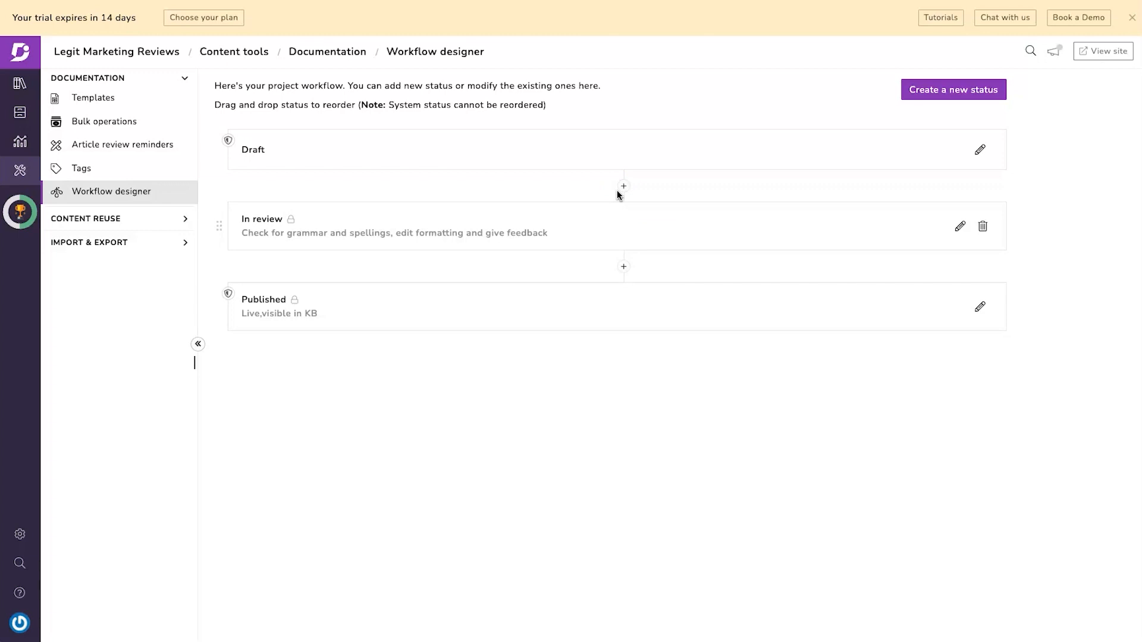
click(950, 94)
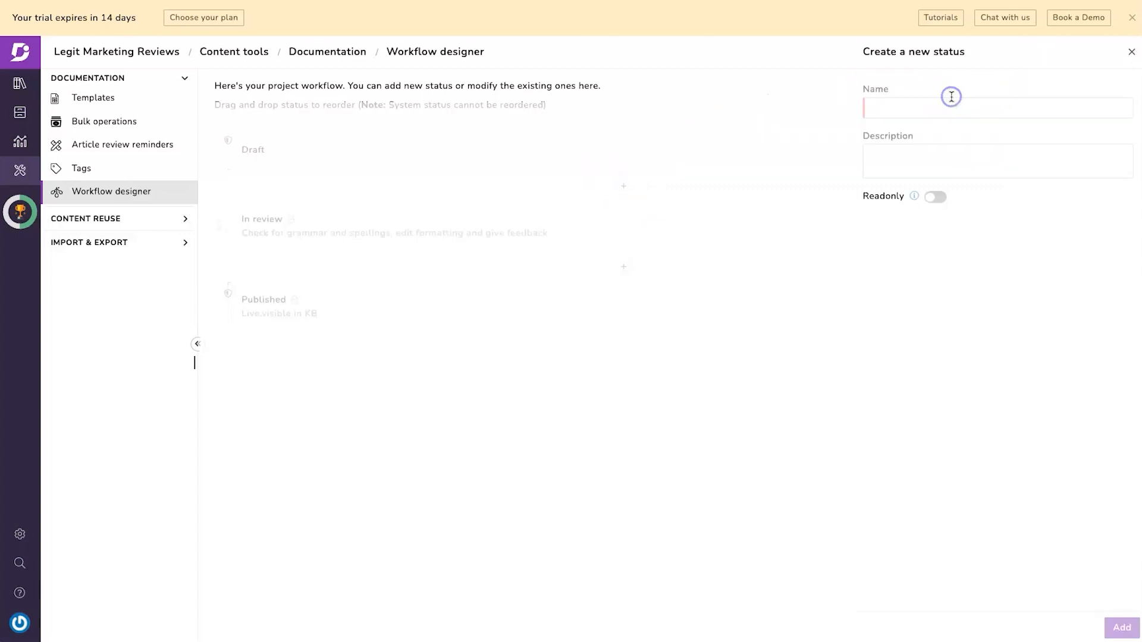
text(First Edit)
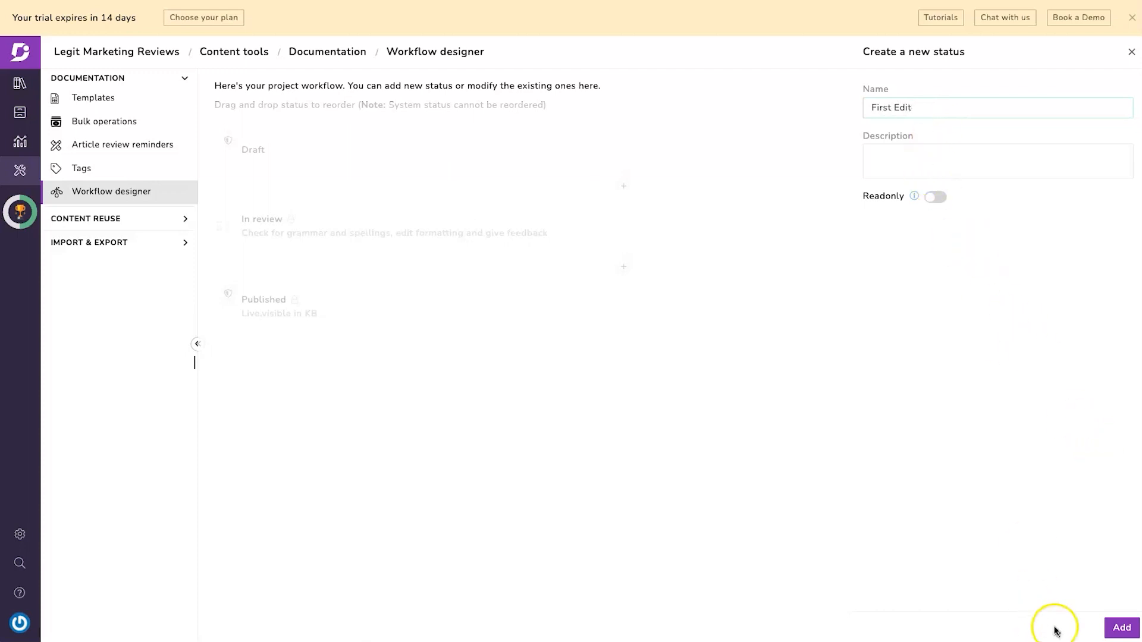
click(1120, 627)
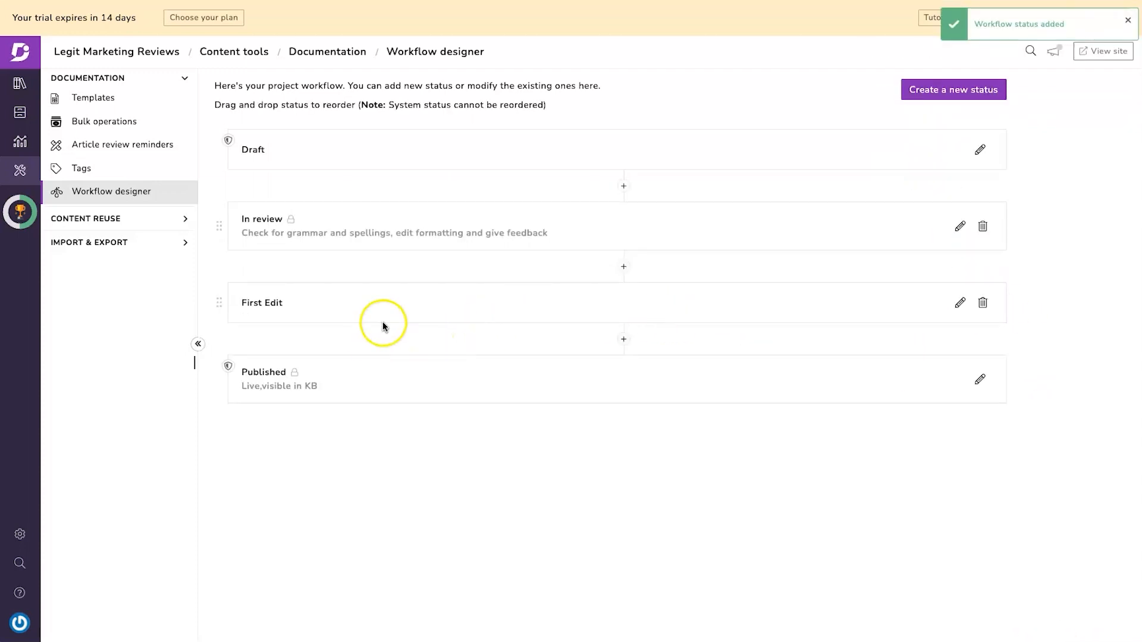
drag(217, 303, 220, 224)
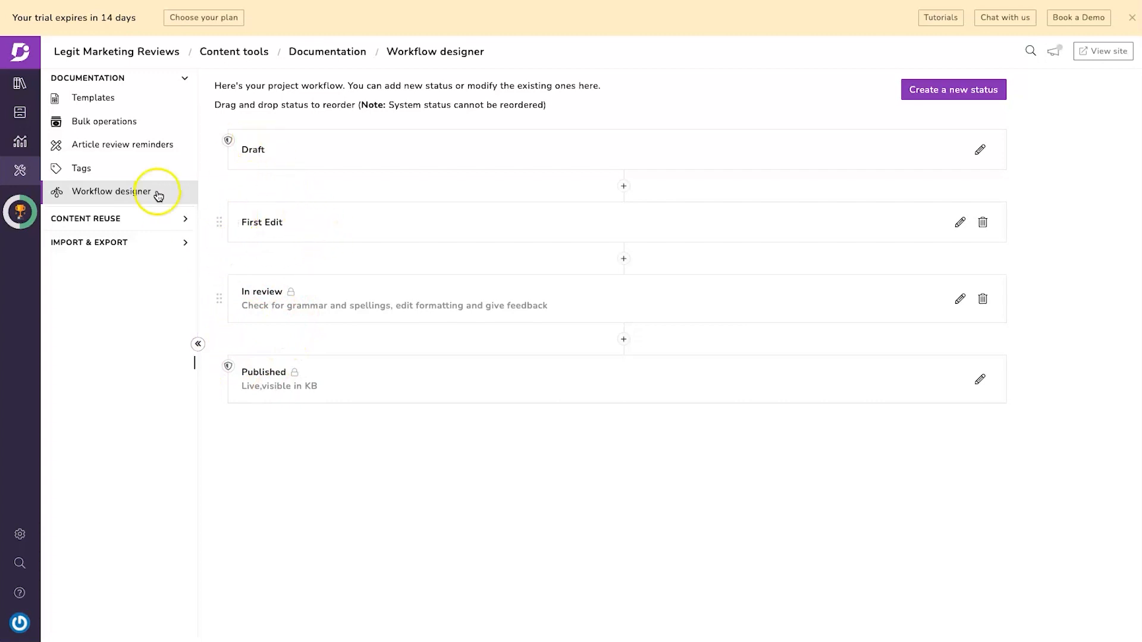
click(19, 83)
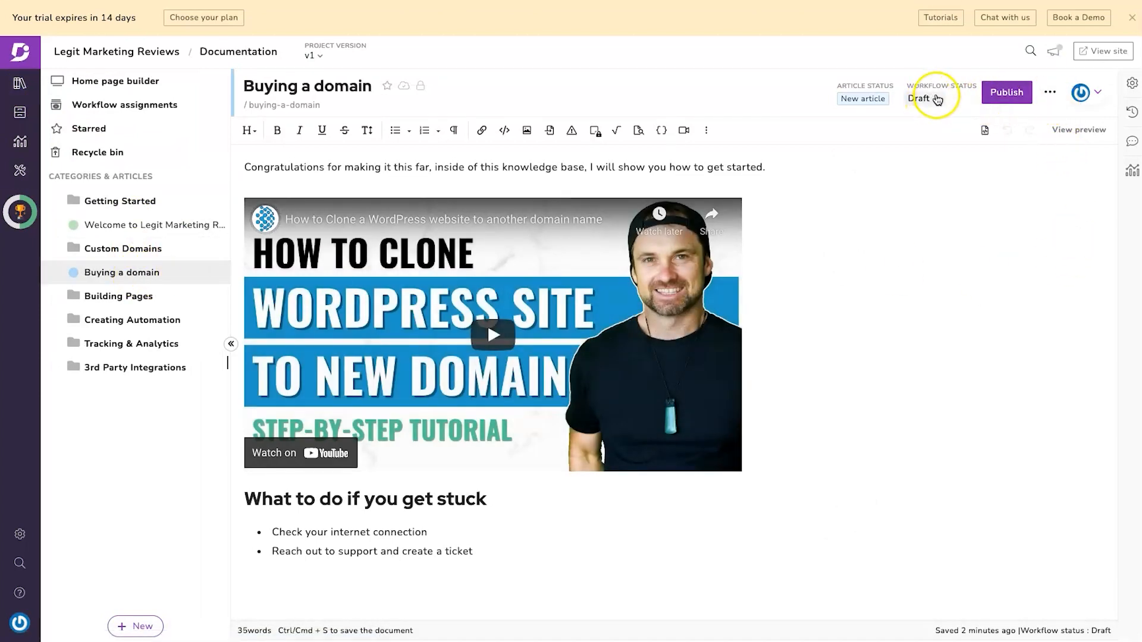
click(935, 98)
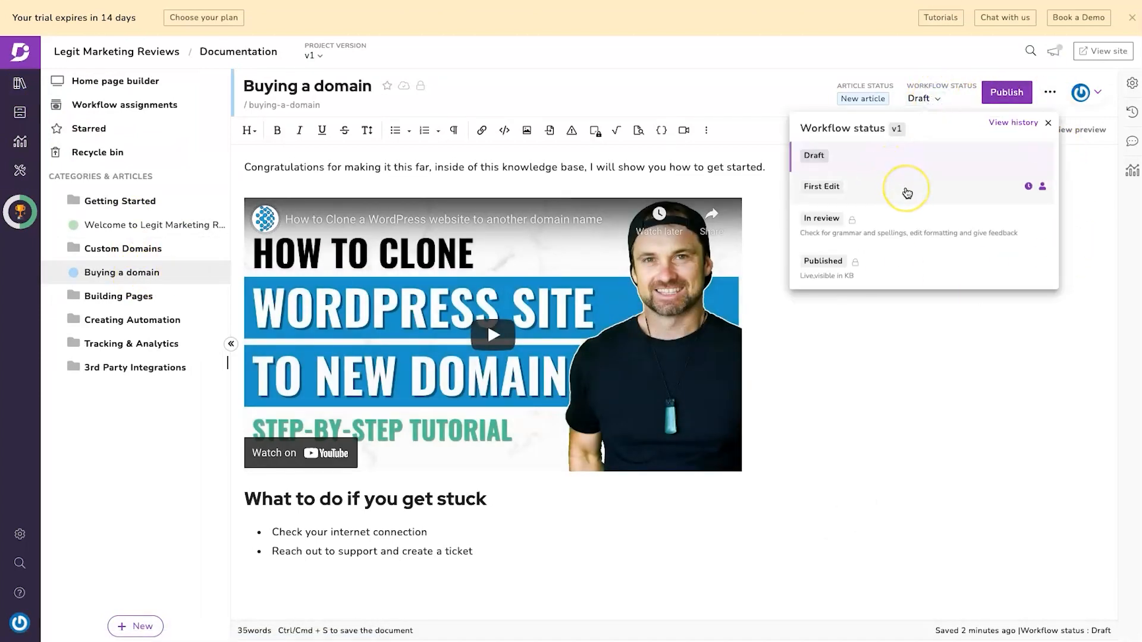
click(906, 193)
click(899, 232)
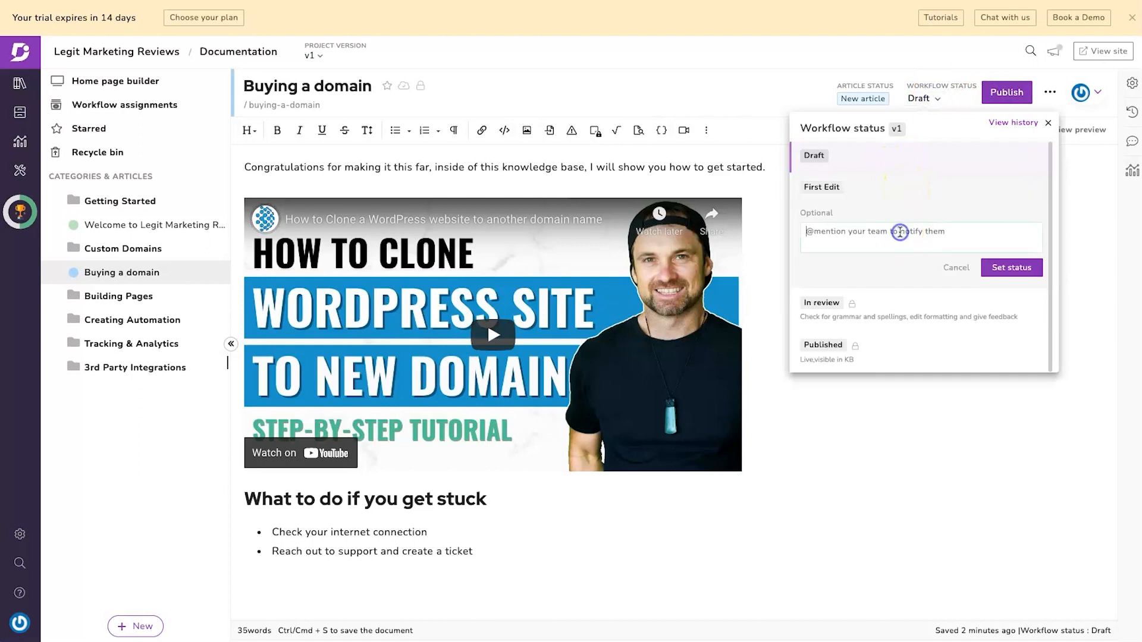
text(@)
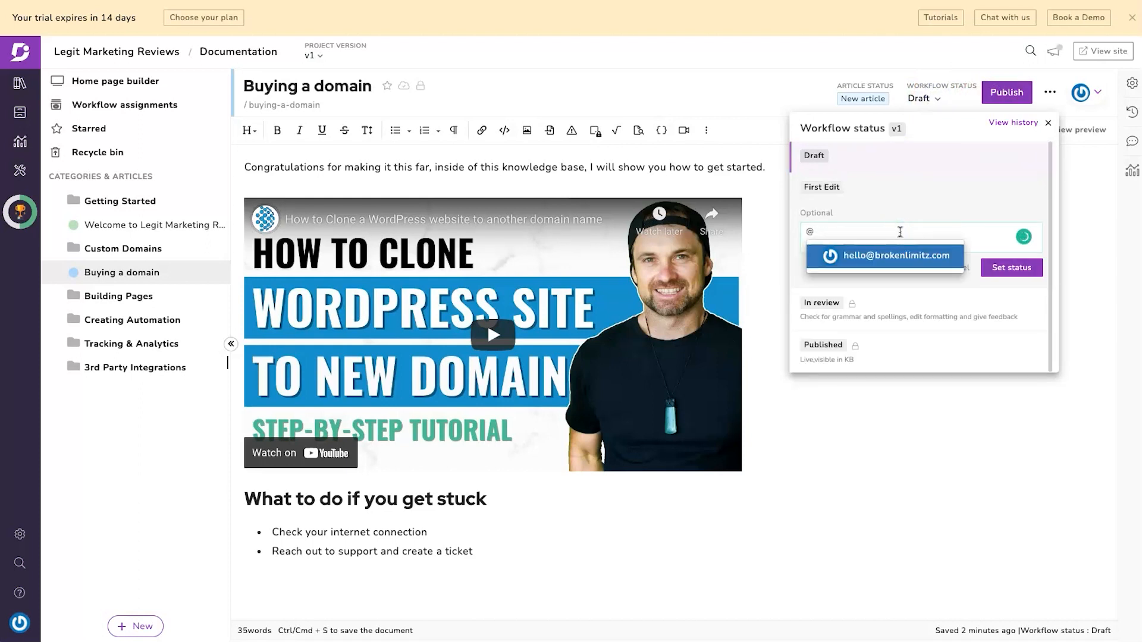
key(BackSpace)
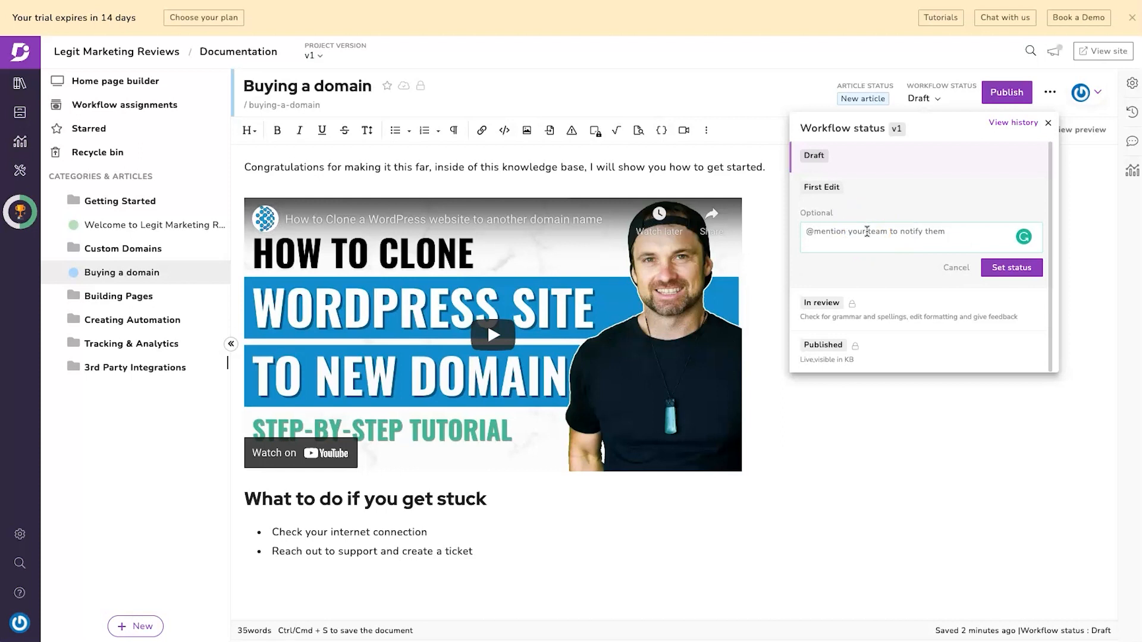
text(@)
click(952, 267)
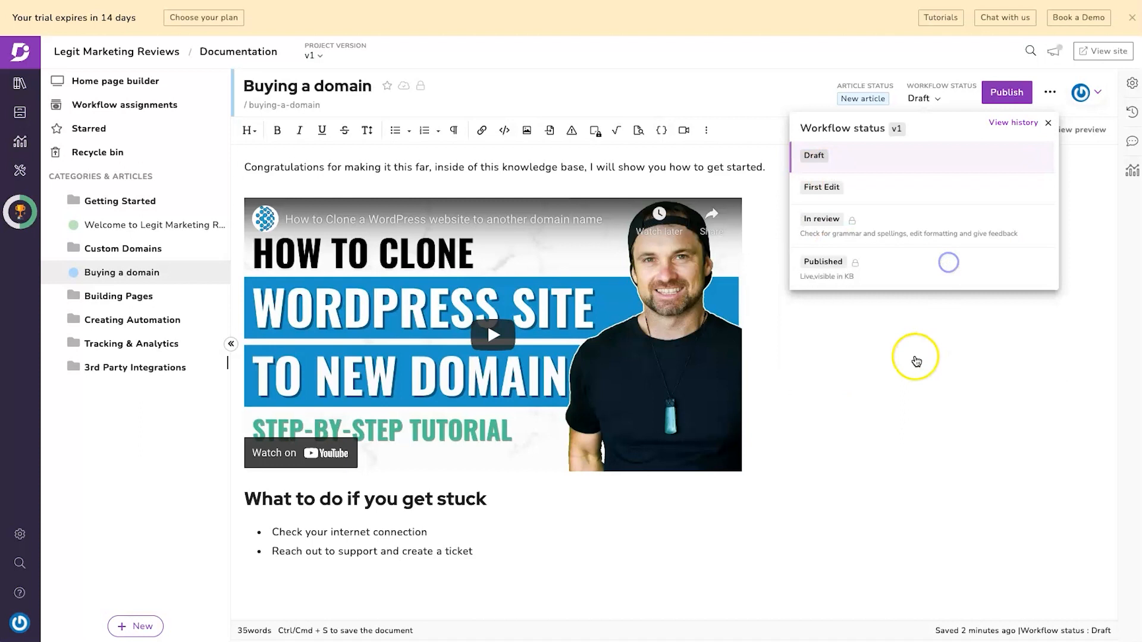
click(1048, 122)
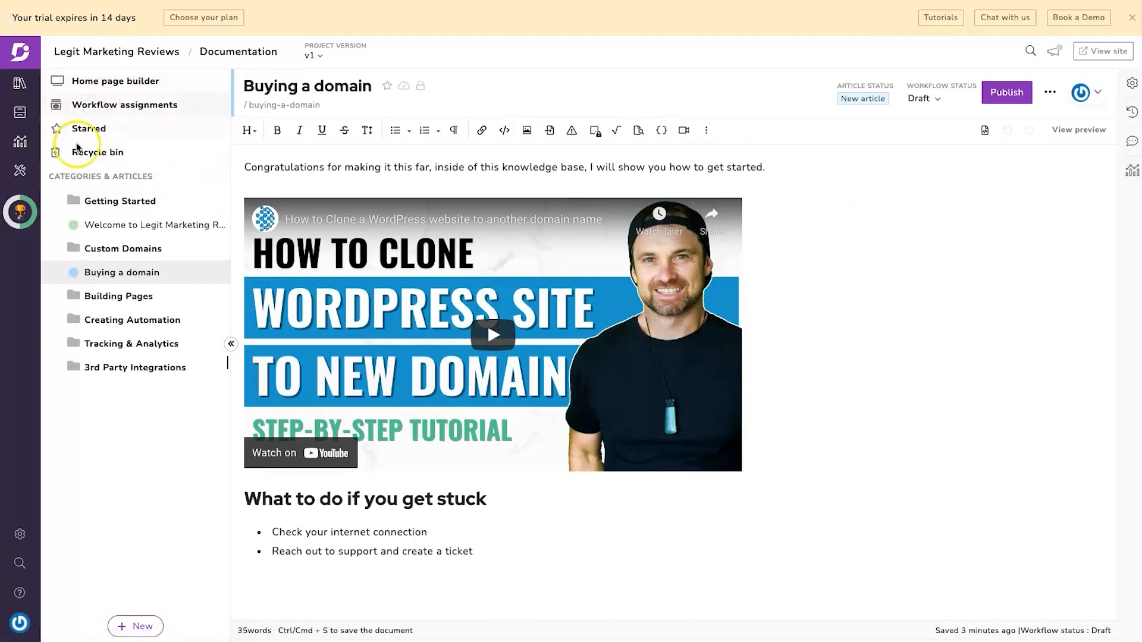
- Check workflow assignments filtered to Draft, then All documents (one Draft, one Published), and return to Documentation
click(109, 111)
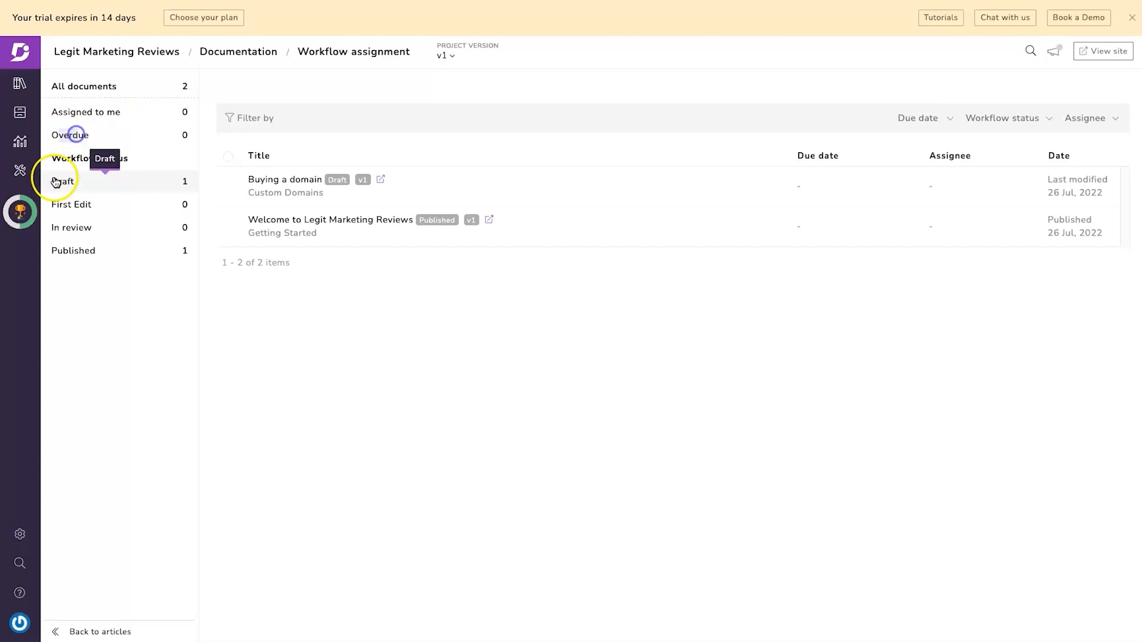
click(101, 187)
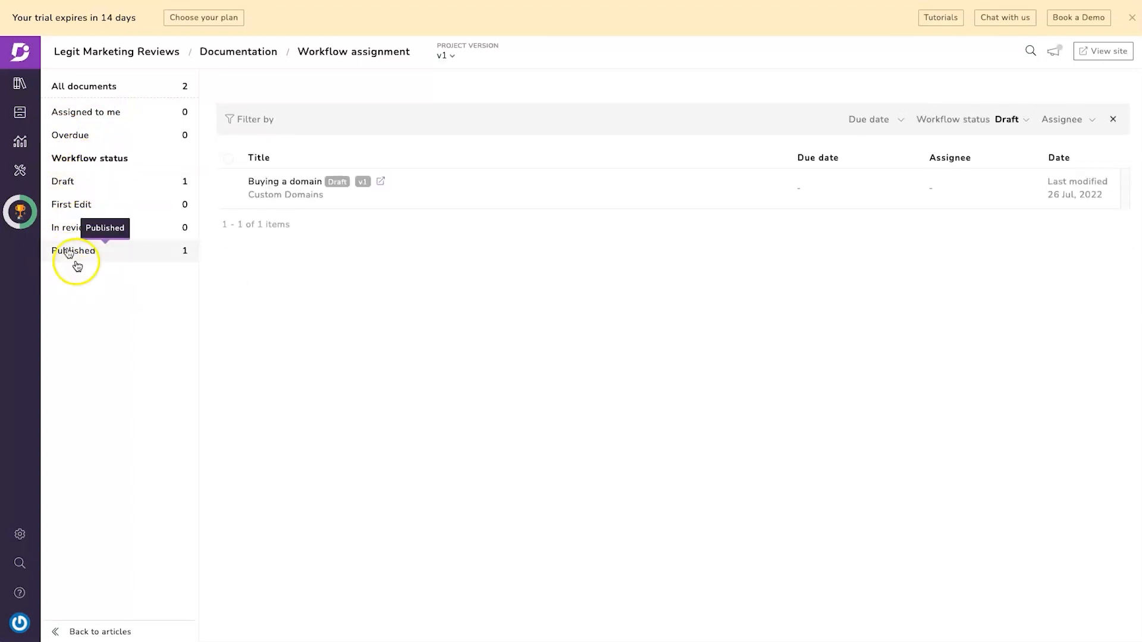
click(111, 89)
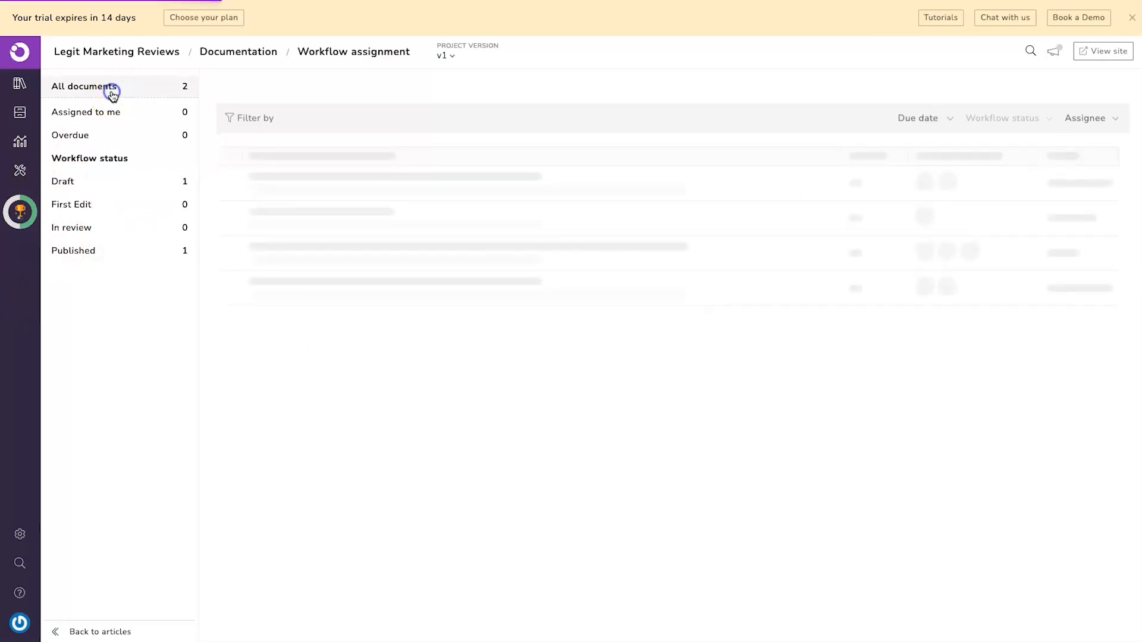
click(20, 85)
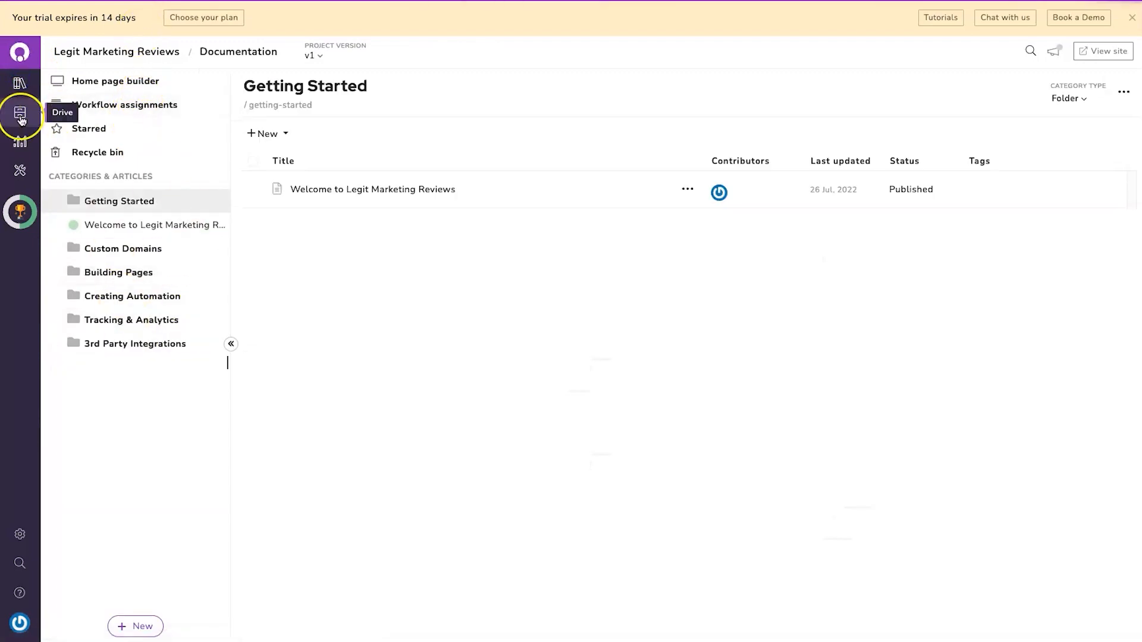
- Go via the Drive to the Analytics Geography report: 3 visits, all from New Zealand
click(22, 119)
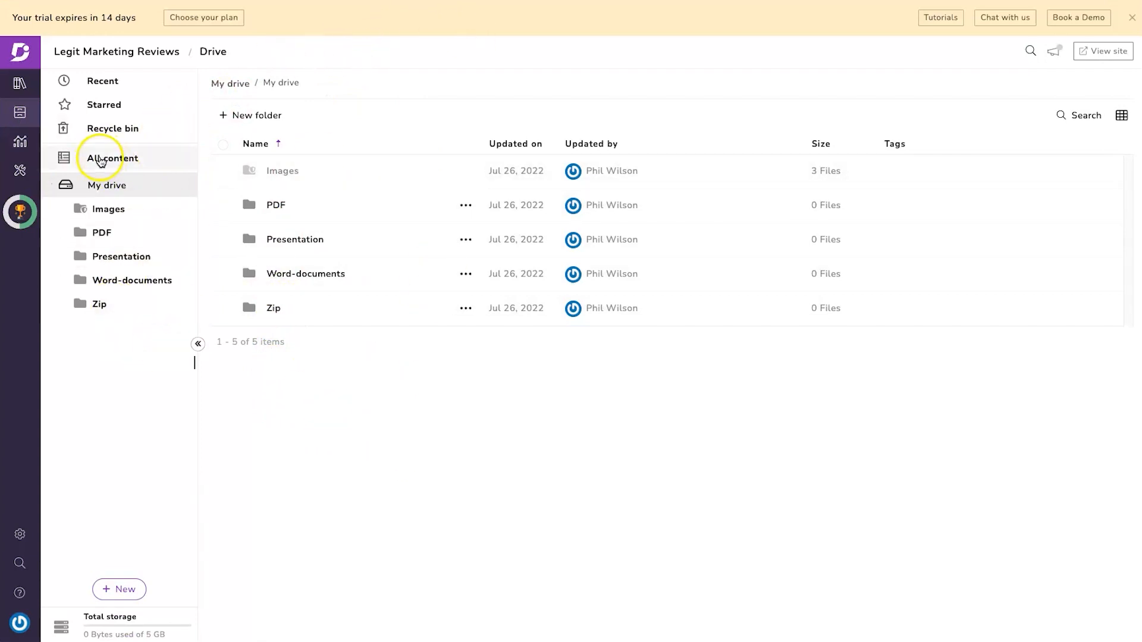
click(34, 146)
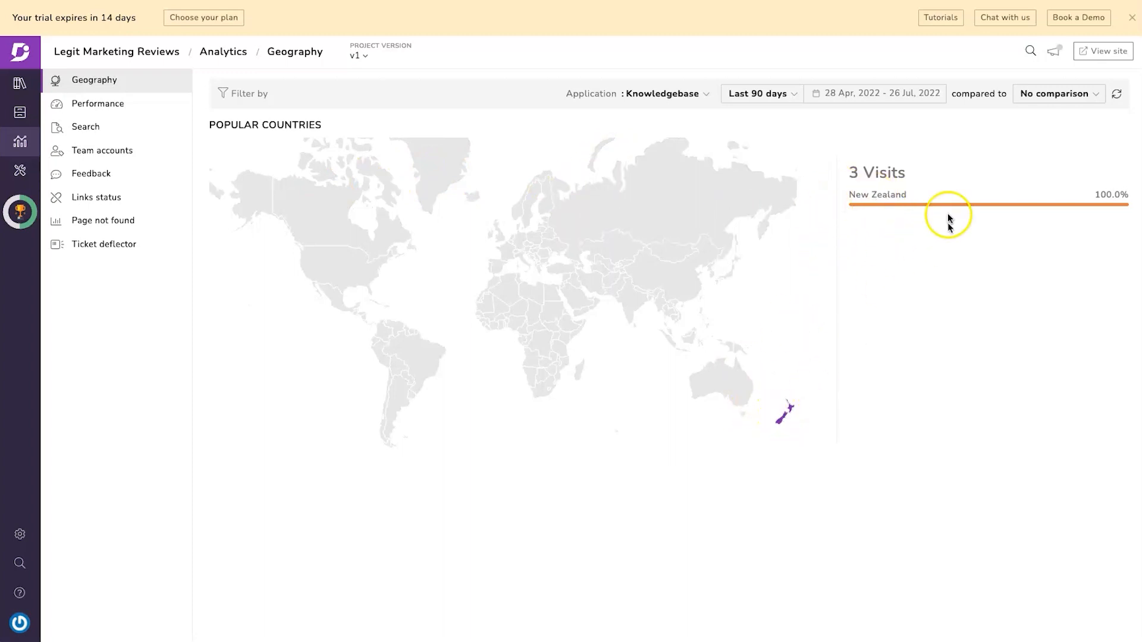
- Check the analytics date range options
click(751, 94)
click(751, 94)
click(843, 93)
click(502, 169)
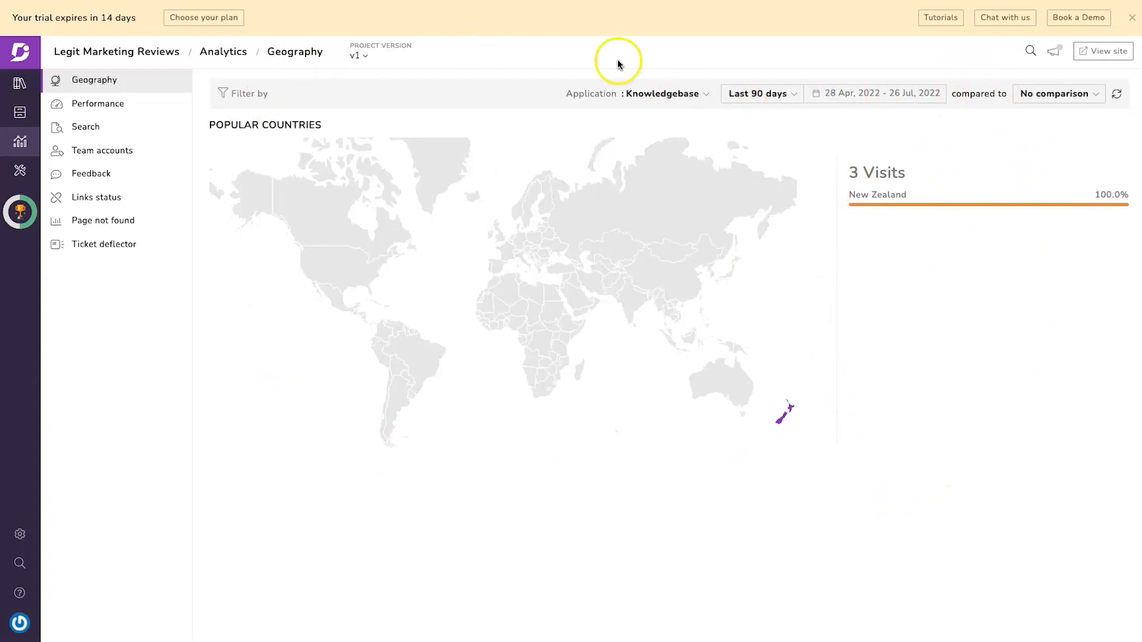
- Review Performance's leading articles and country breakdown, then search analytics, then open the workflow designer
click(119, 113)
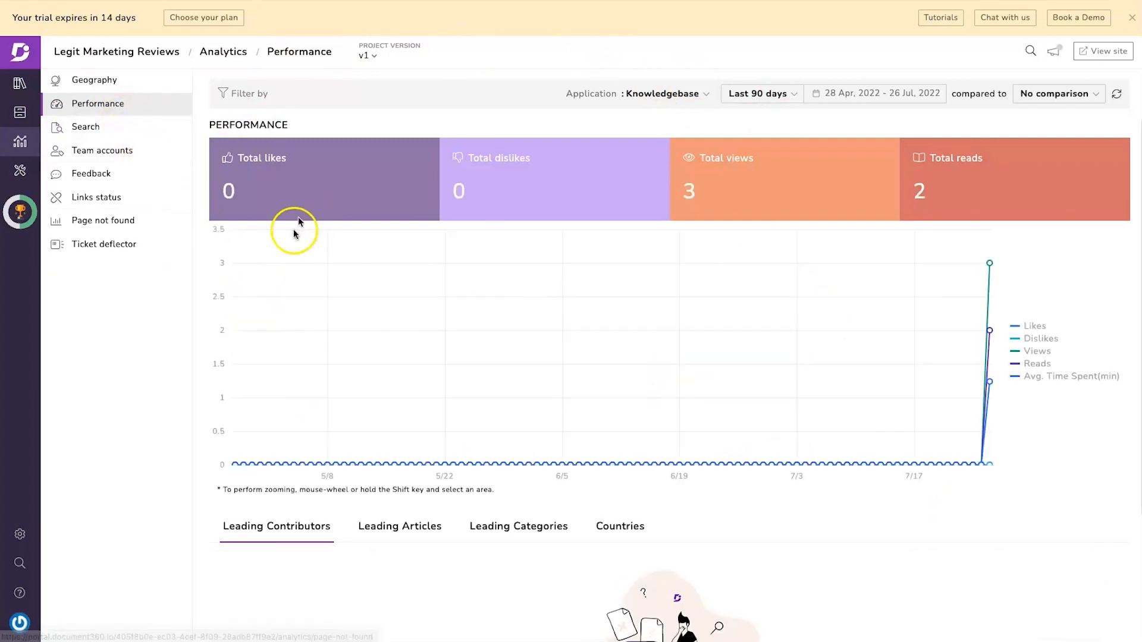
drag(209, 179, 360, 155)
drag(710, 156, 789, 158)
click(932, 159)
scroll(441, 488, down, 3)
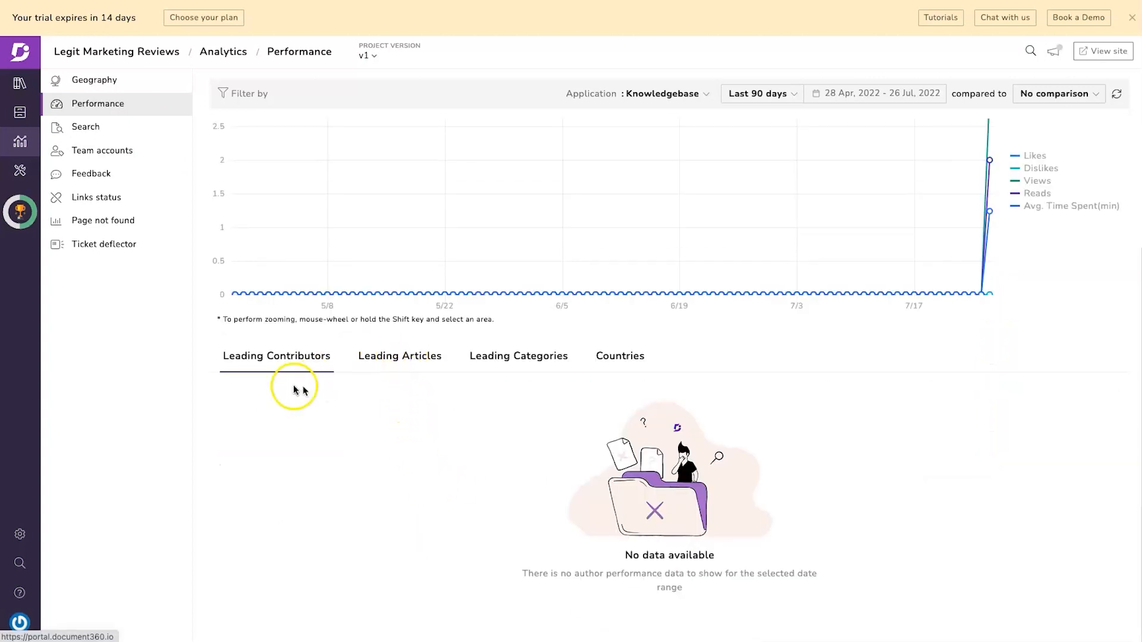
click(394, 355)
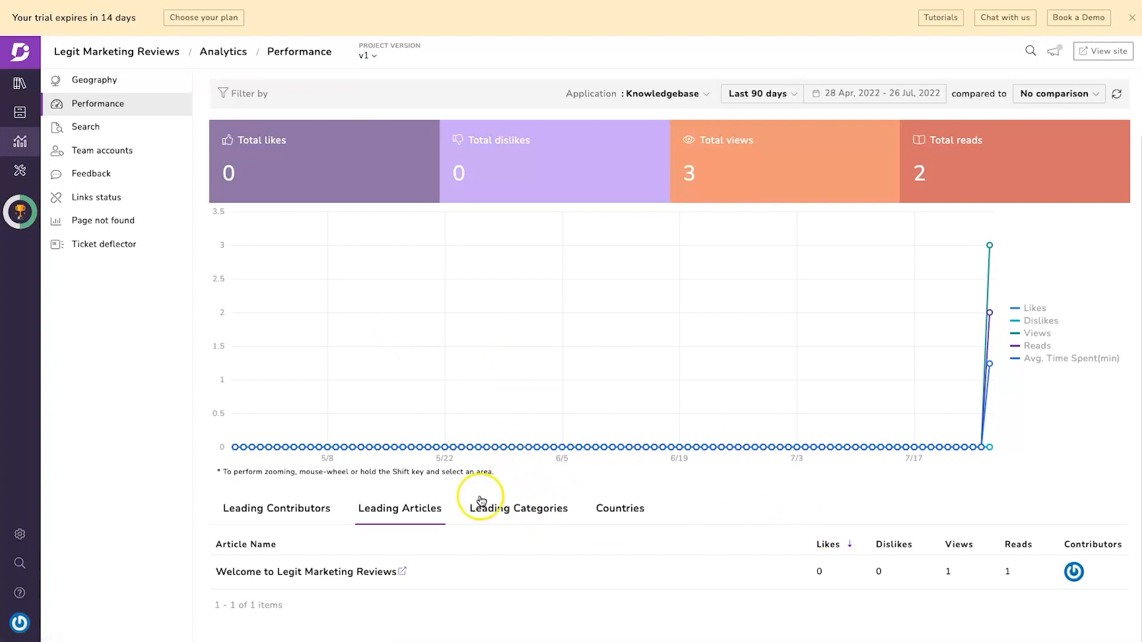
click(617, 509)
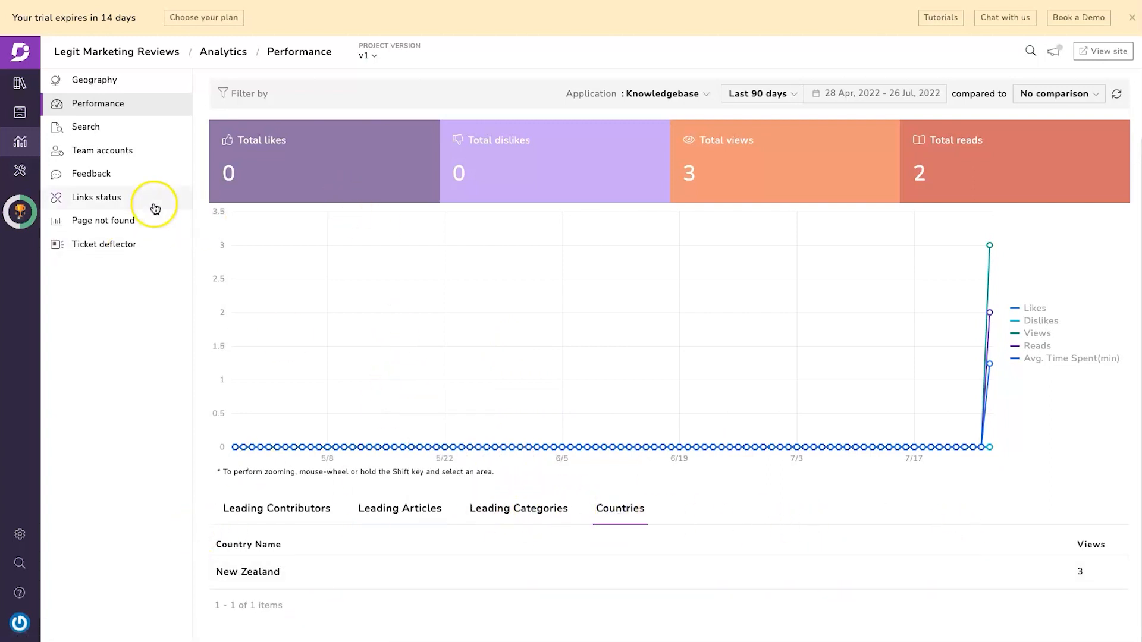
click(100, 125)
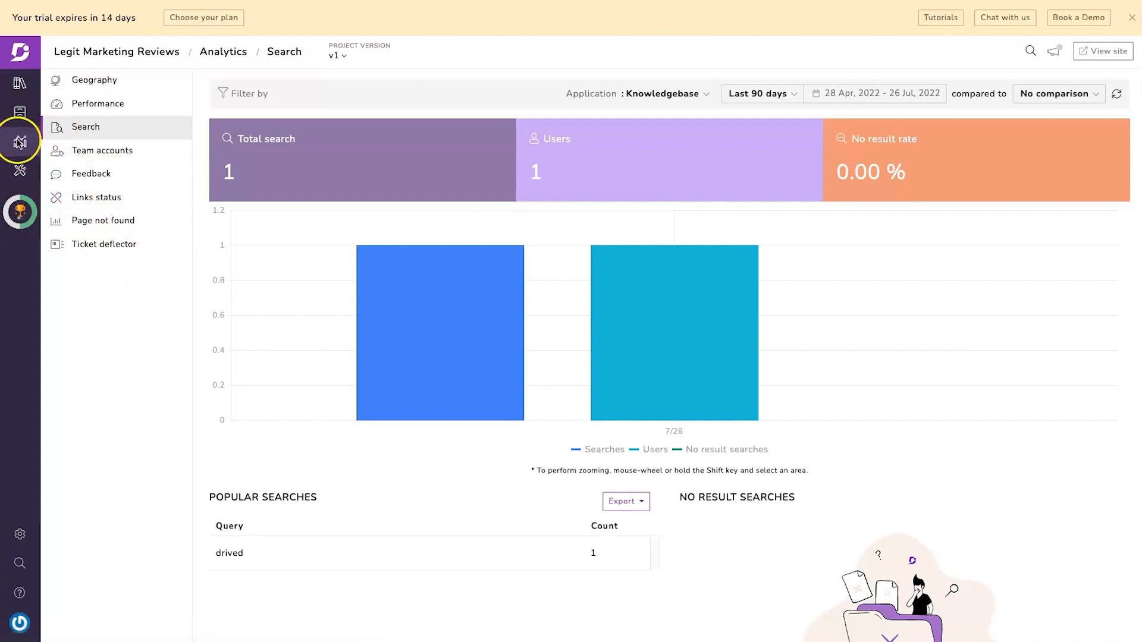
click(19, 170)
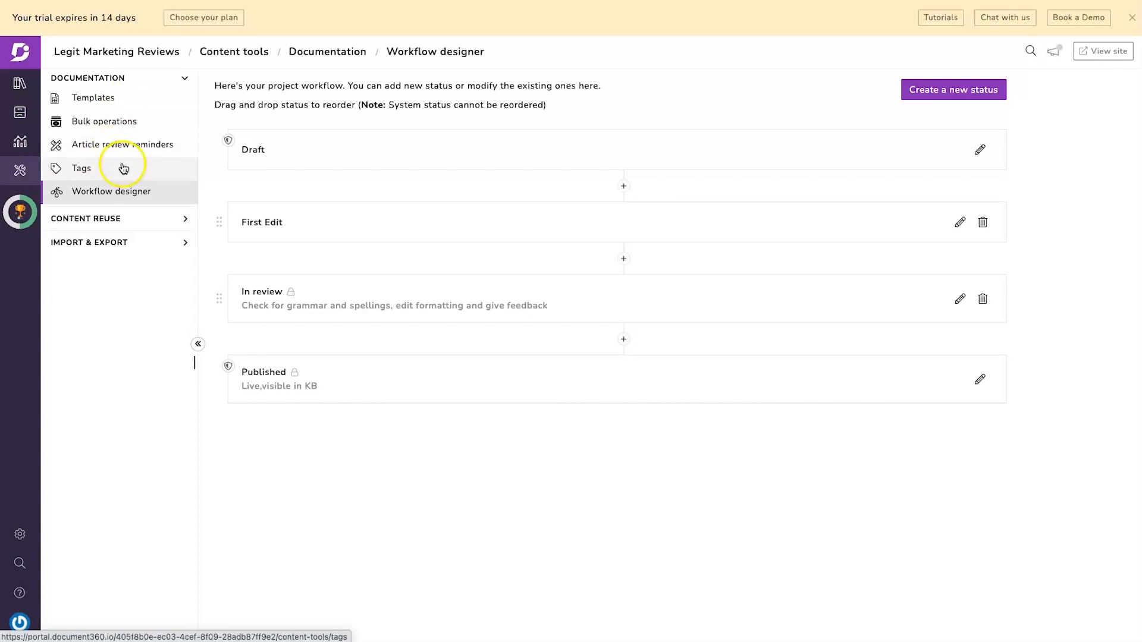
- Open the Variables page under Content reuse, where no variables exist yet
click(106, 218)
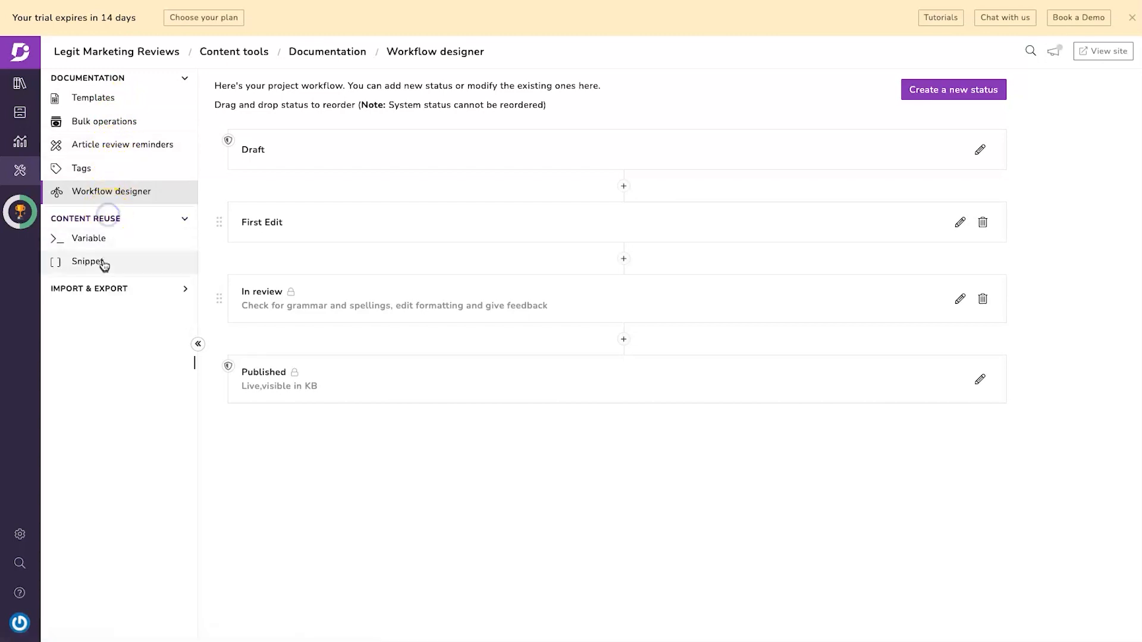
click(80, 238)
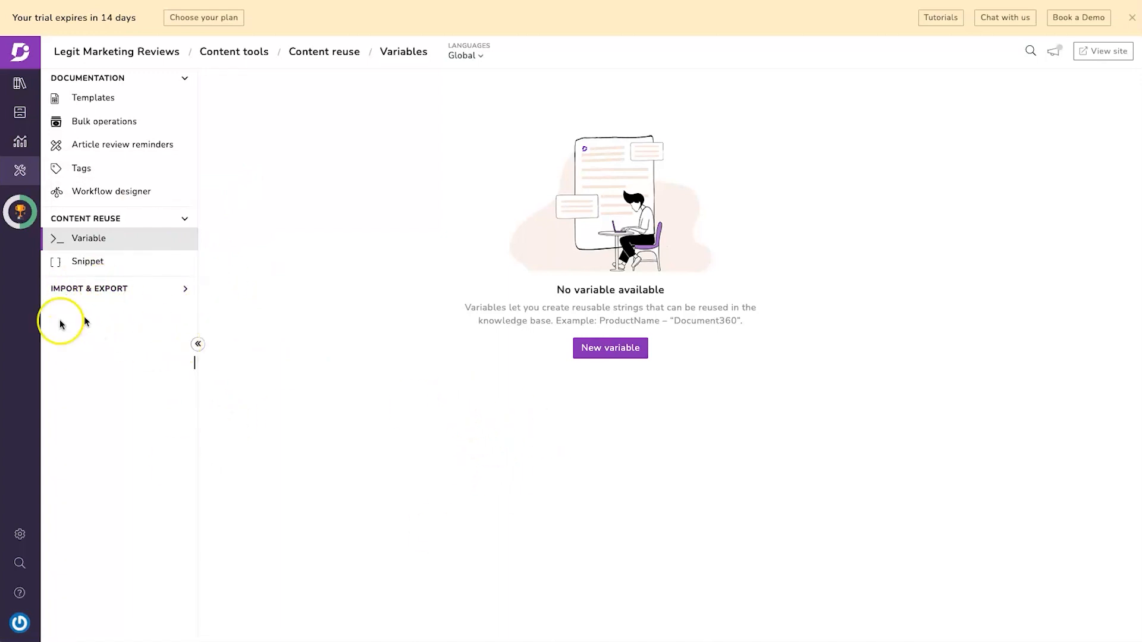
- Try primary colour #0090ff and secondary #60baff in site Design, then discard them for Custom pages
click(21, 533)
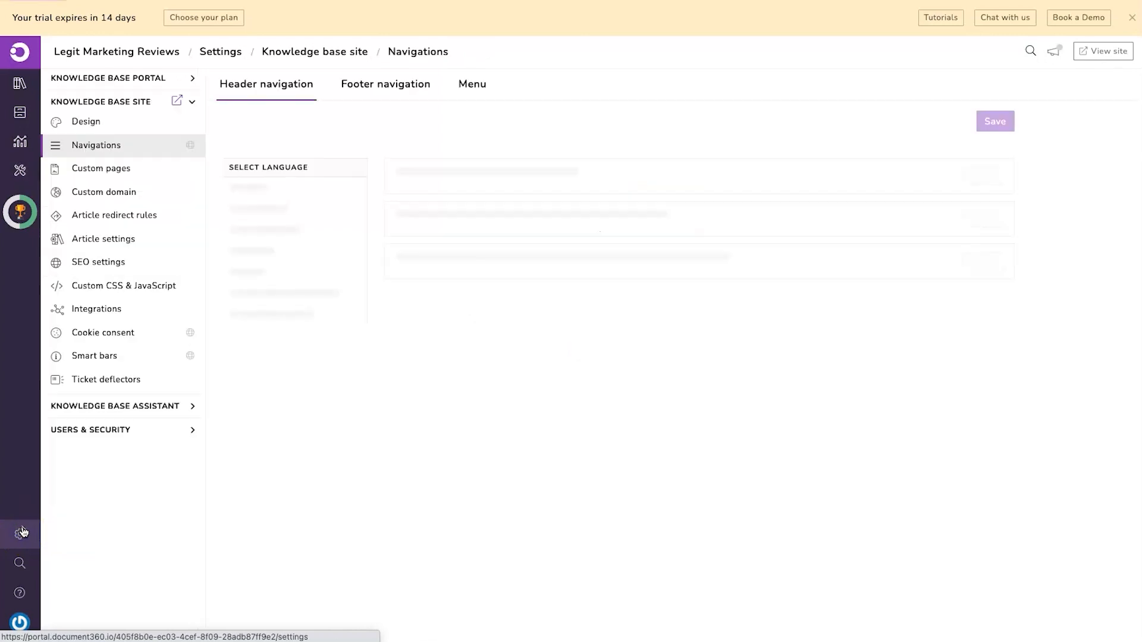
click(21, 531)
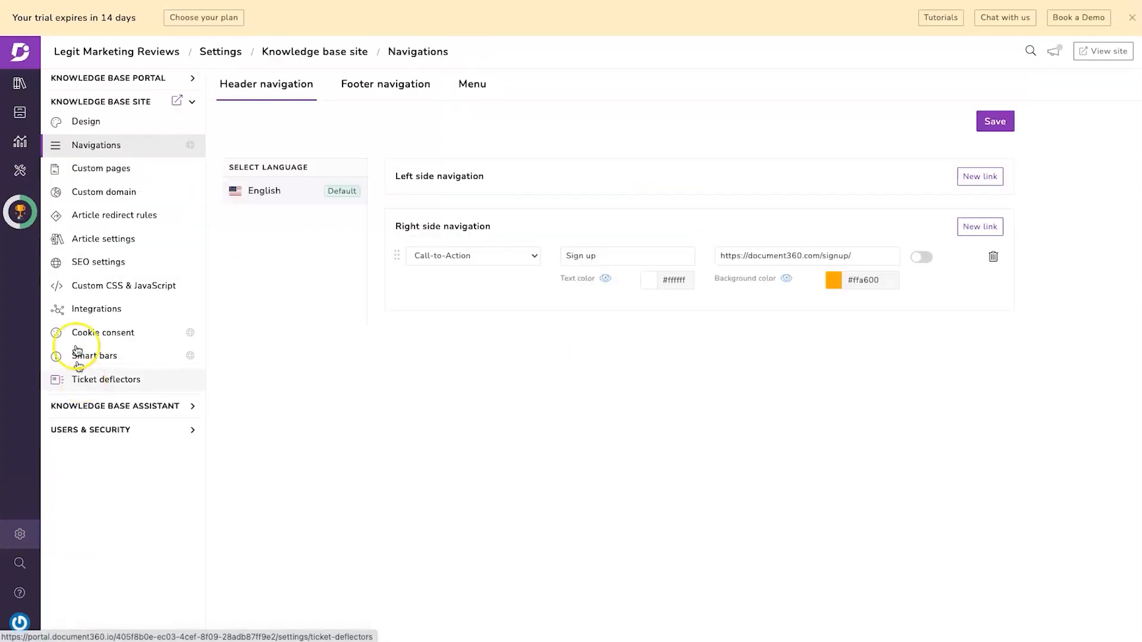
click(89, 122)
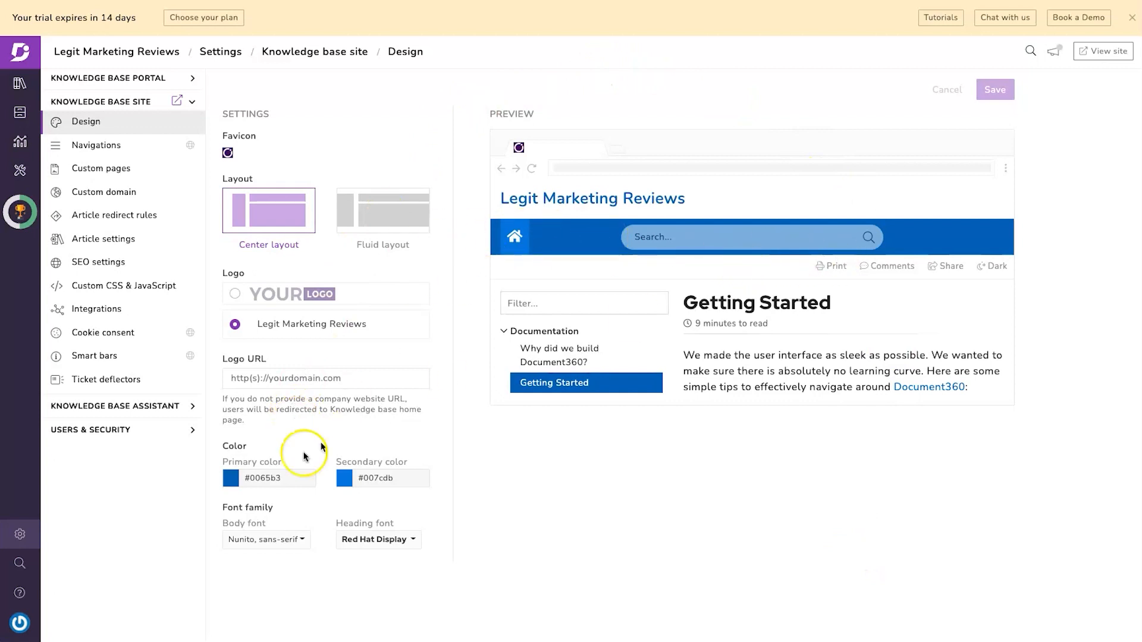
click(230, 480)
drag(393, 496, 544, 402)
click(312, 464)
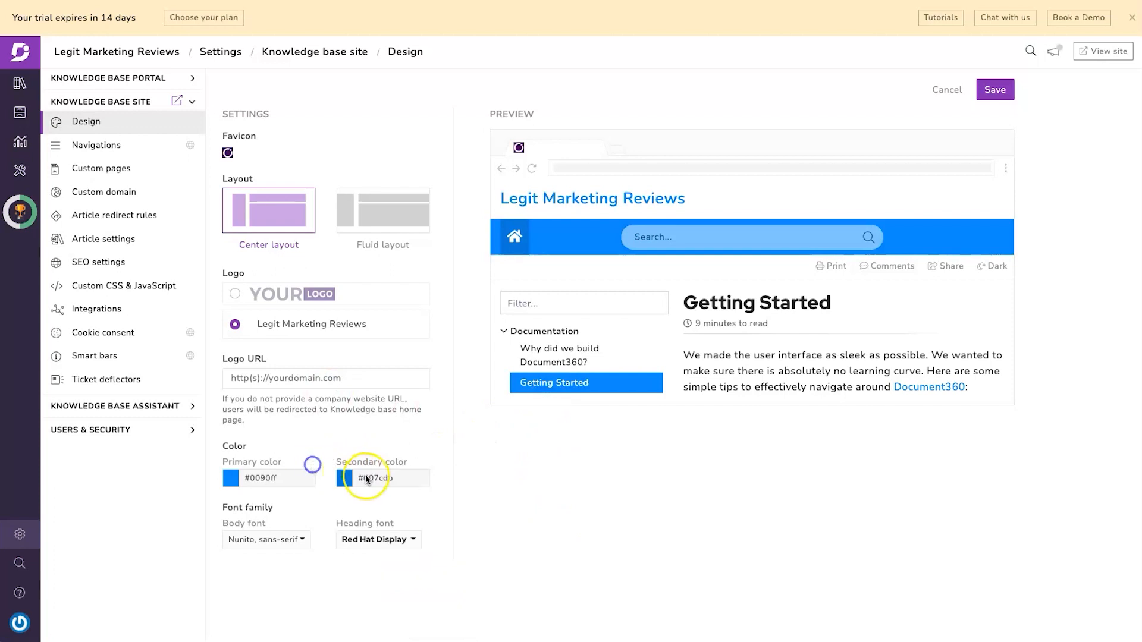
click(346, 480)
drag(471, 510, 531, 461)
click(412, 355)
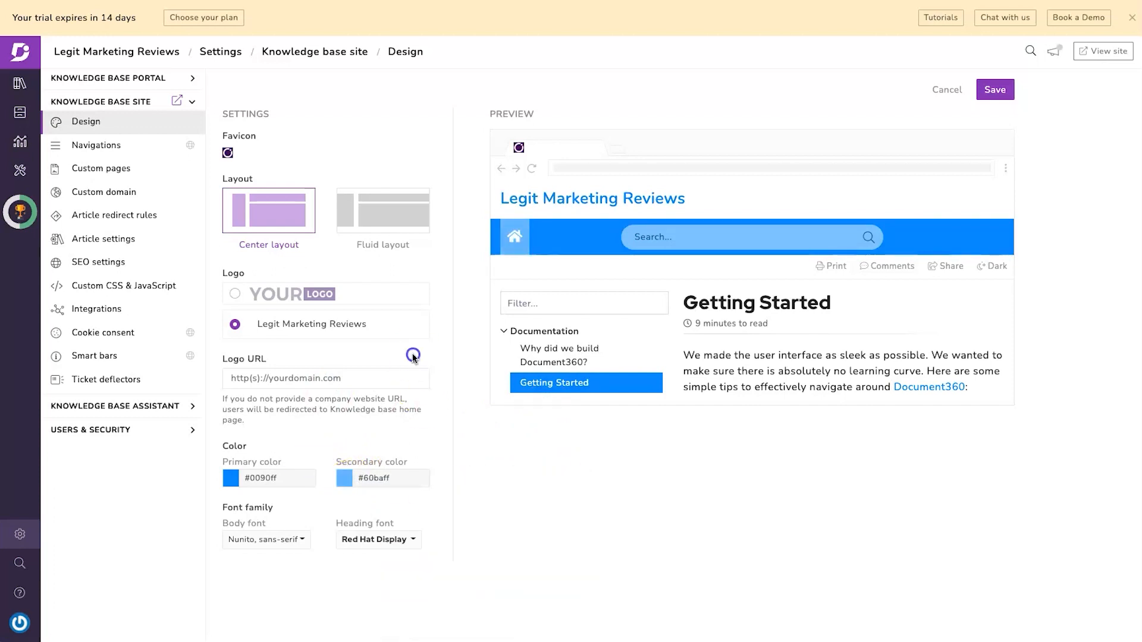
click(127, 170)
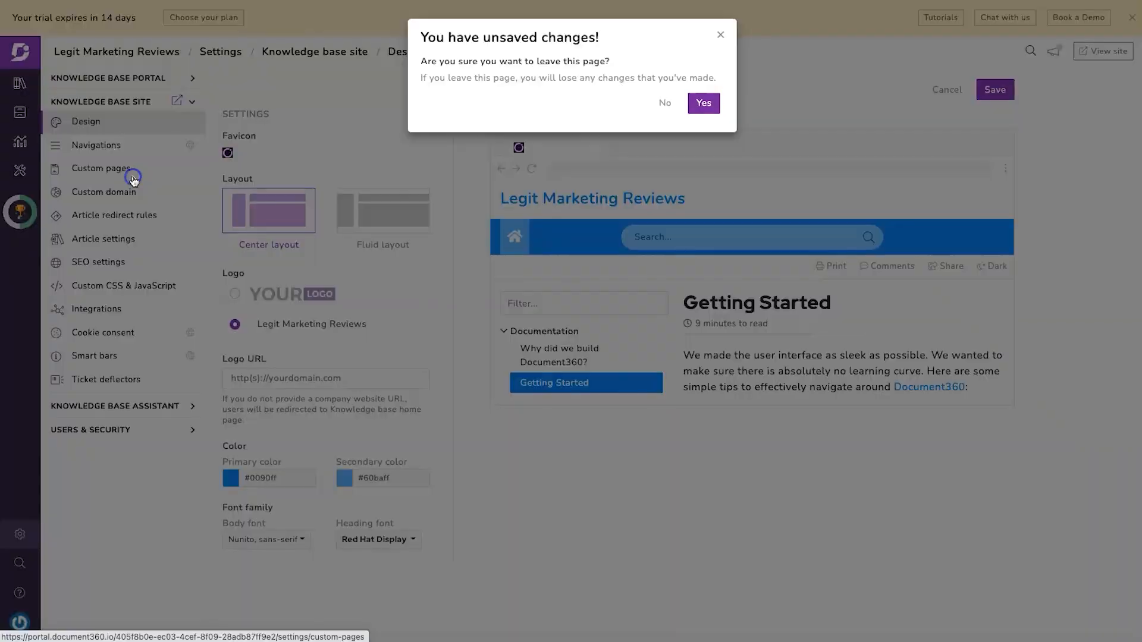
click(713, 104)
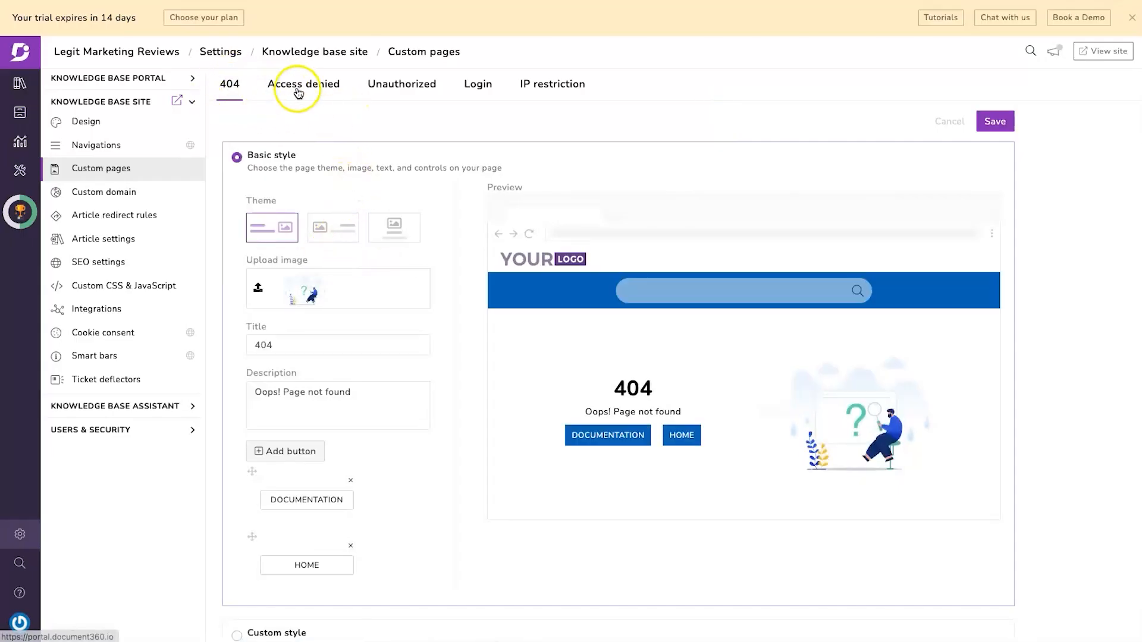
- View the Login and IP restriction pages, then get CNAME records for docs.legitmarketingreviews.com
click(475, 85)
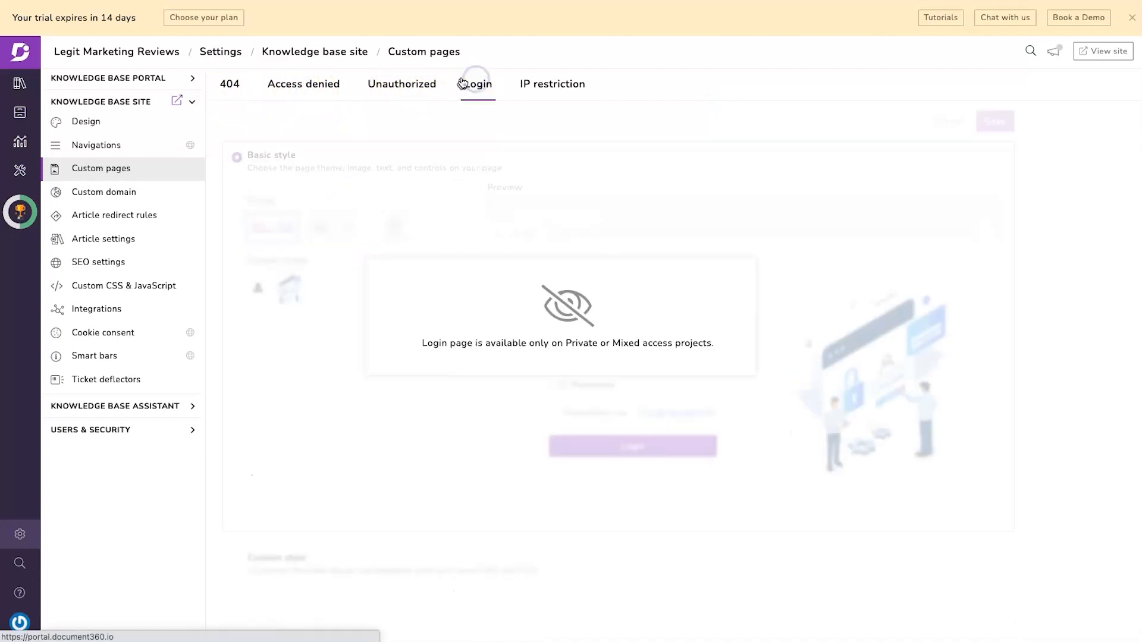
click(554, 93)
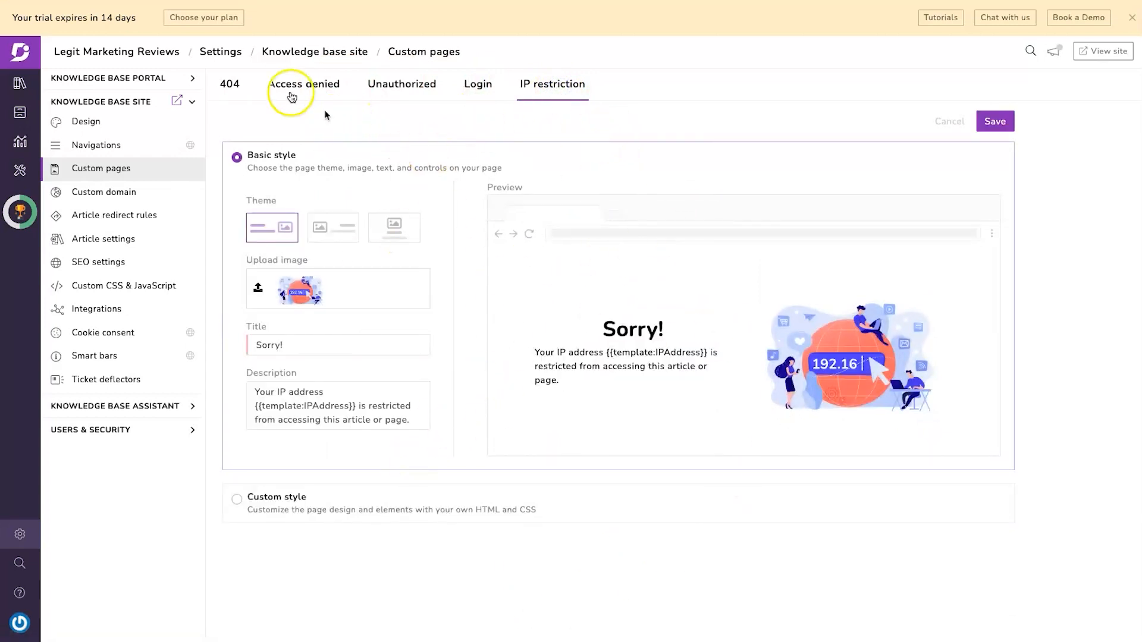
click(142, 198)
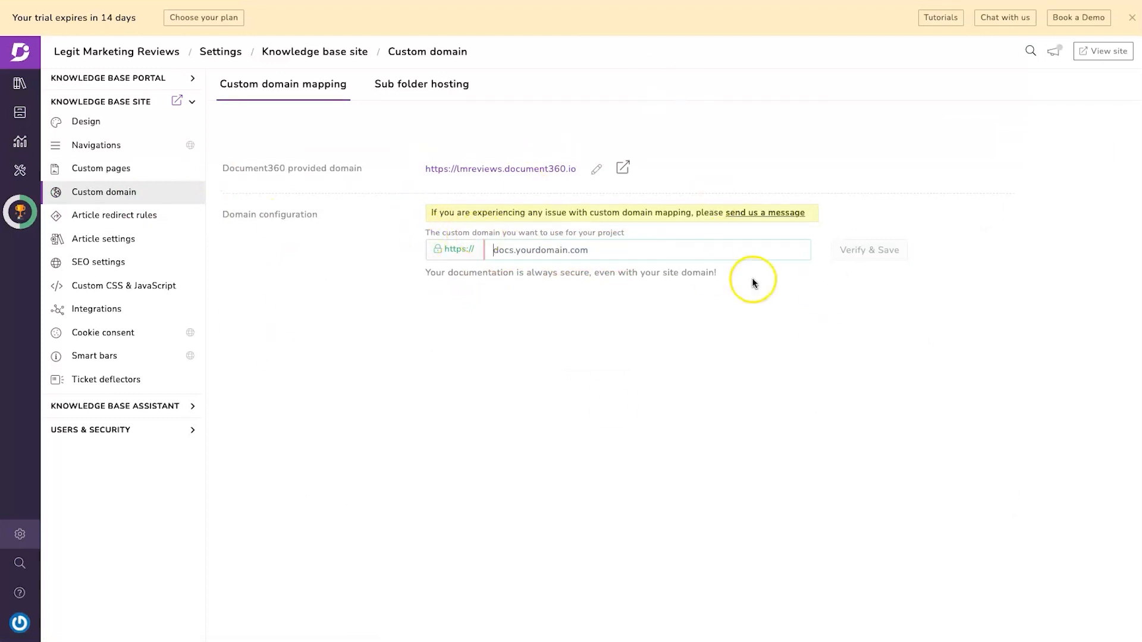
text(docs.legit)
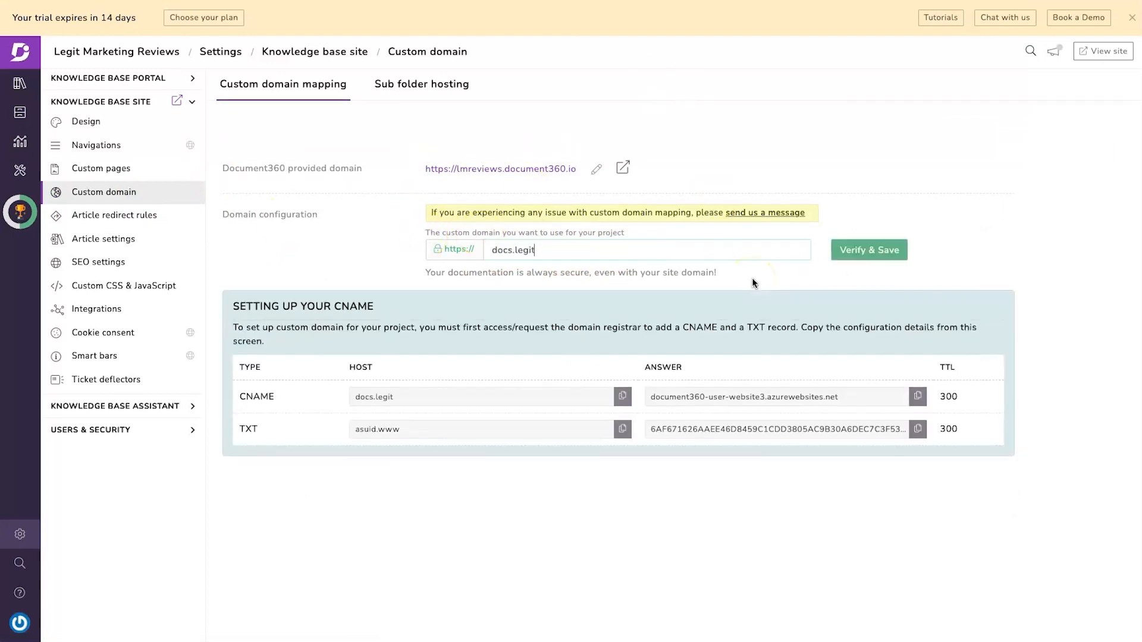
text(marketingreviews.com)
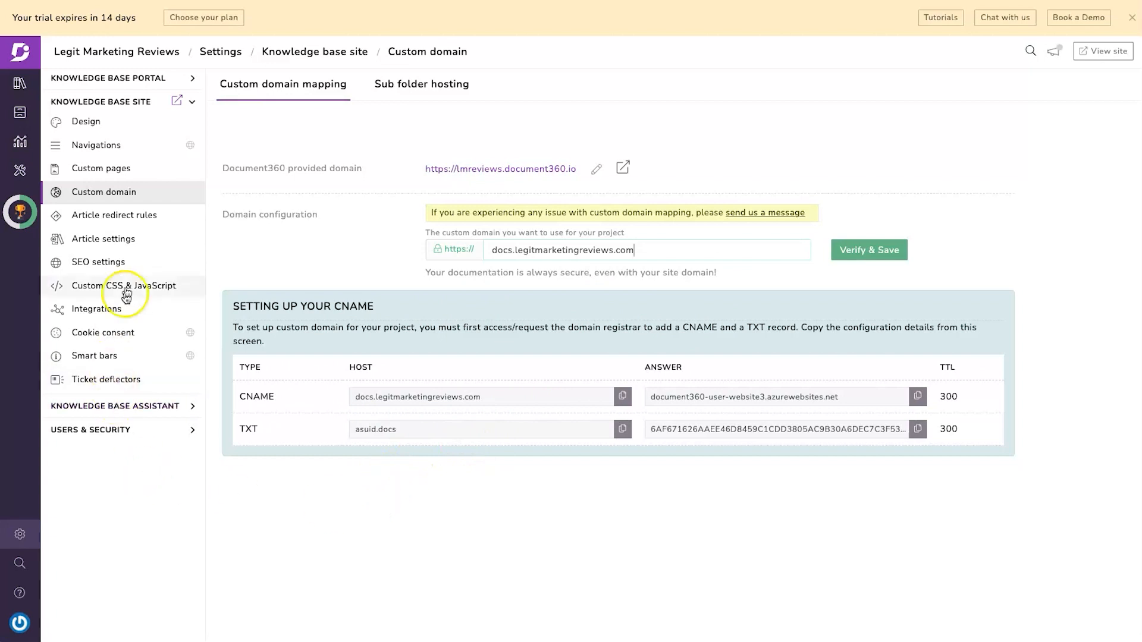
click(148, 217)
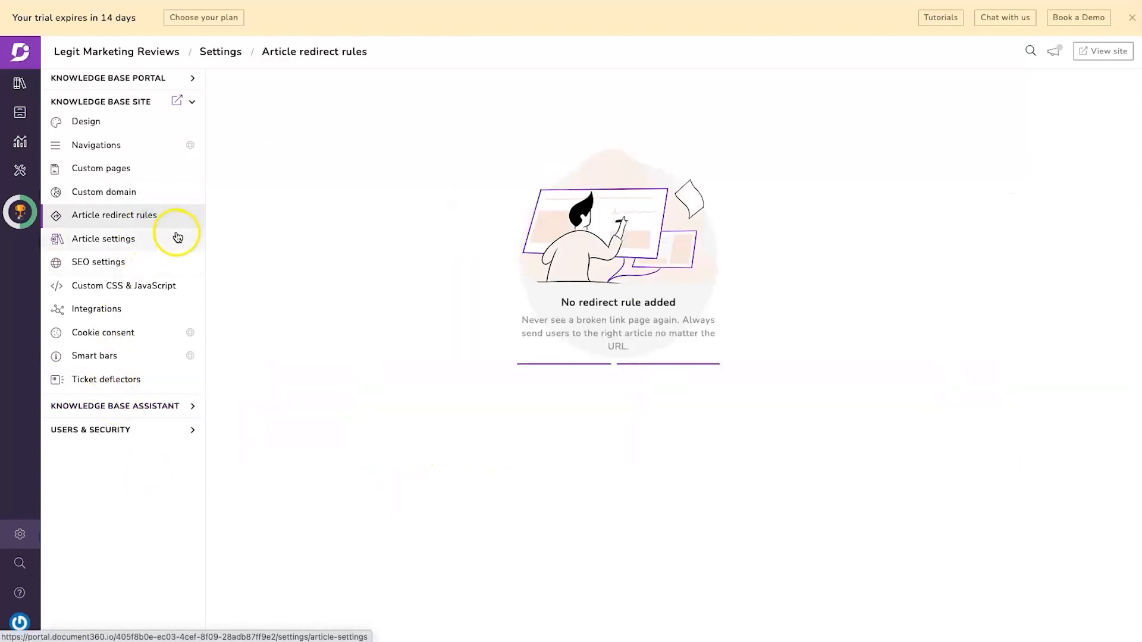
- Browse the New integration list of chat, analytics and marketing tools, then expand Knowledge base assistant
click(145, 244)
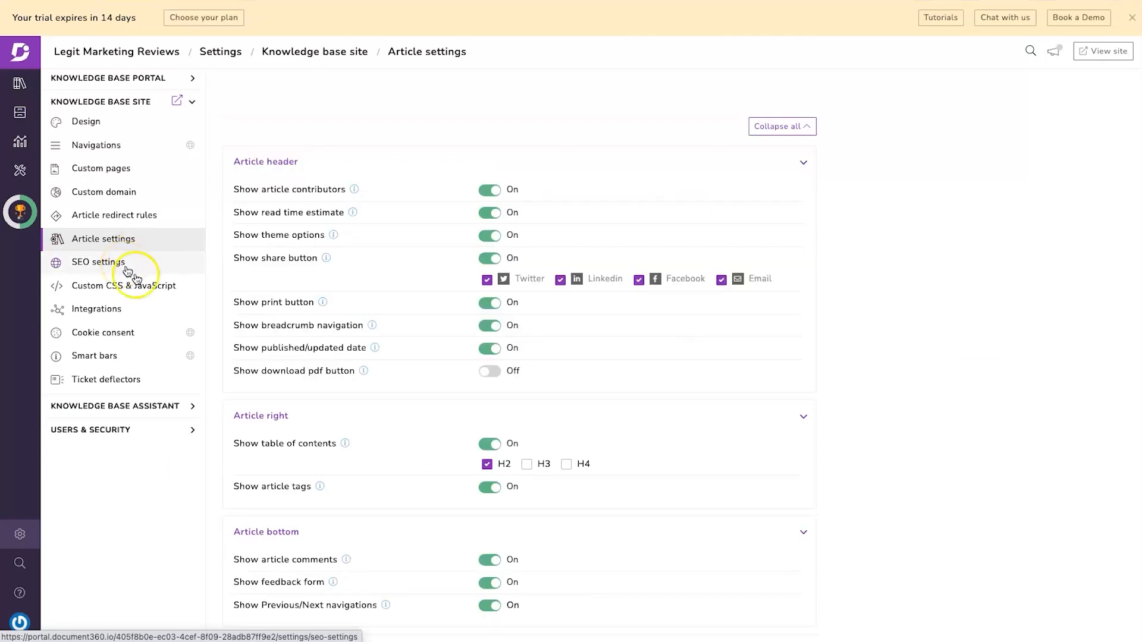
click(123, 311)
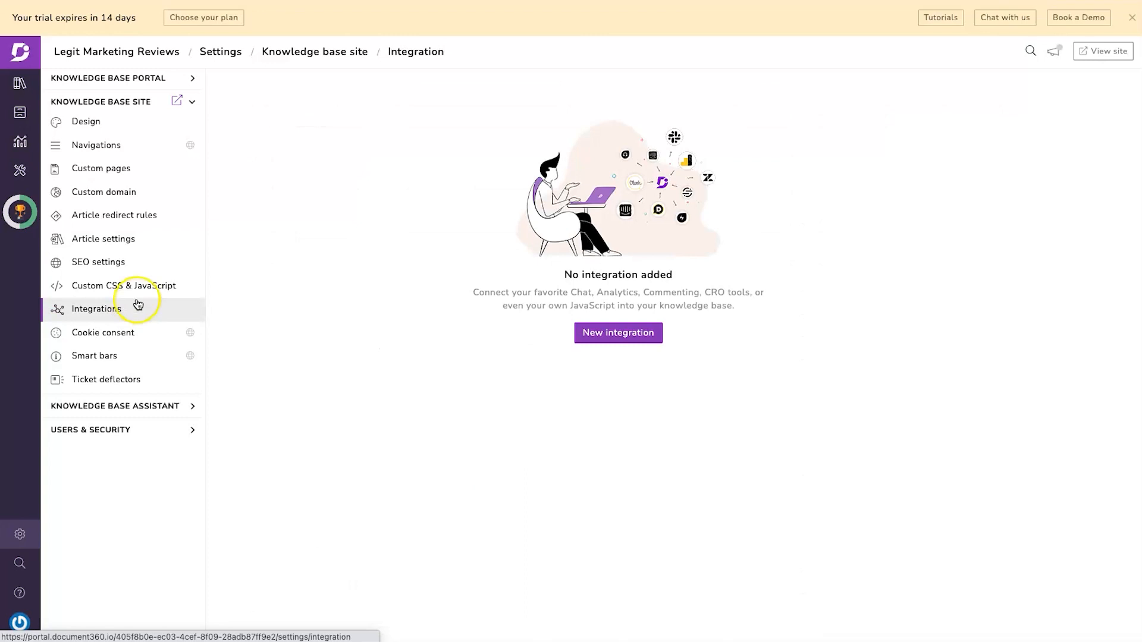
click(602, 332)
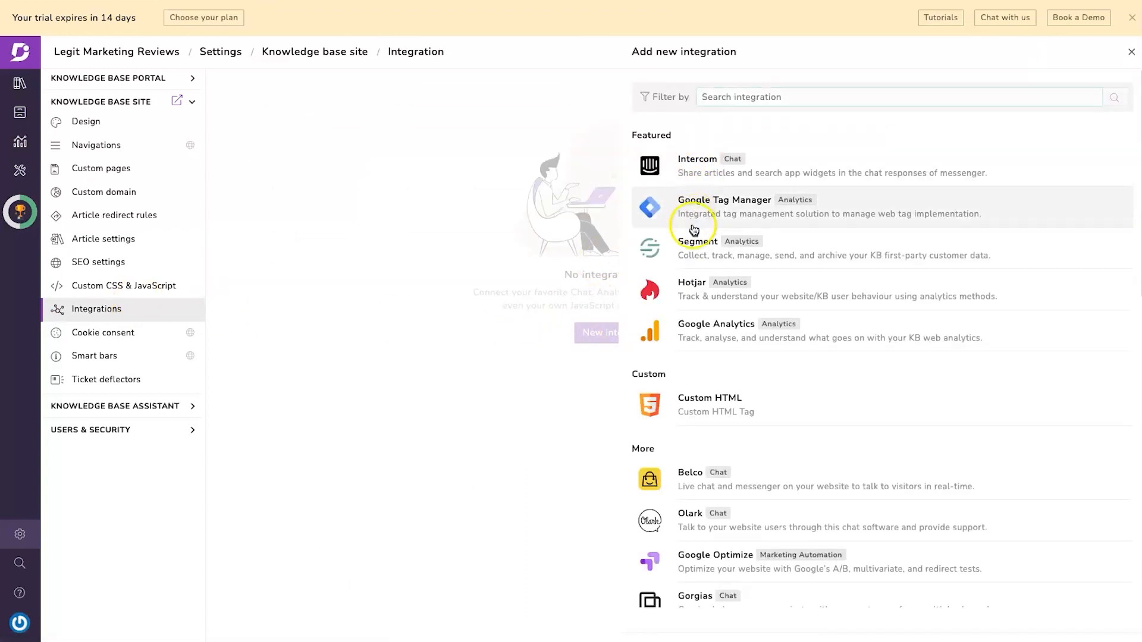
scroll(694, 339, down, 12)
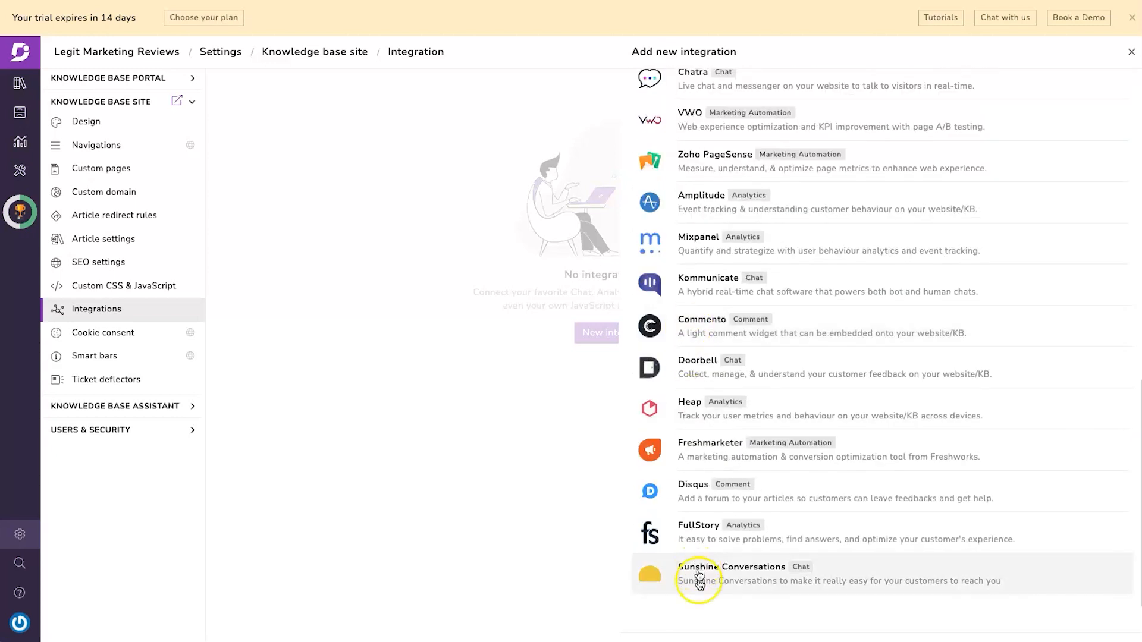
scroll(707, 347, up, 4)
scroll(708, 347, up, 3)
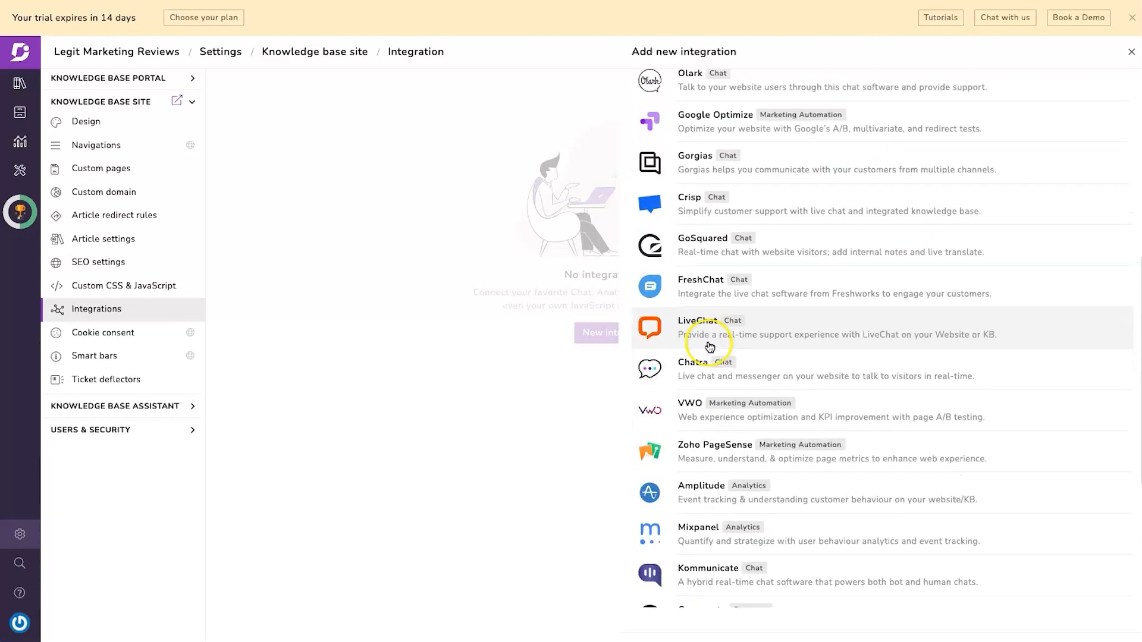
scroll(684, 261, up, 1)
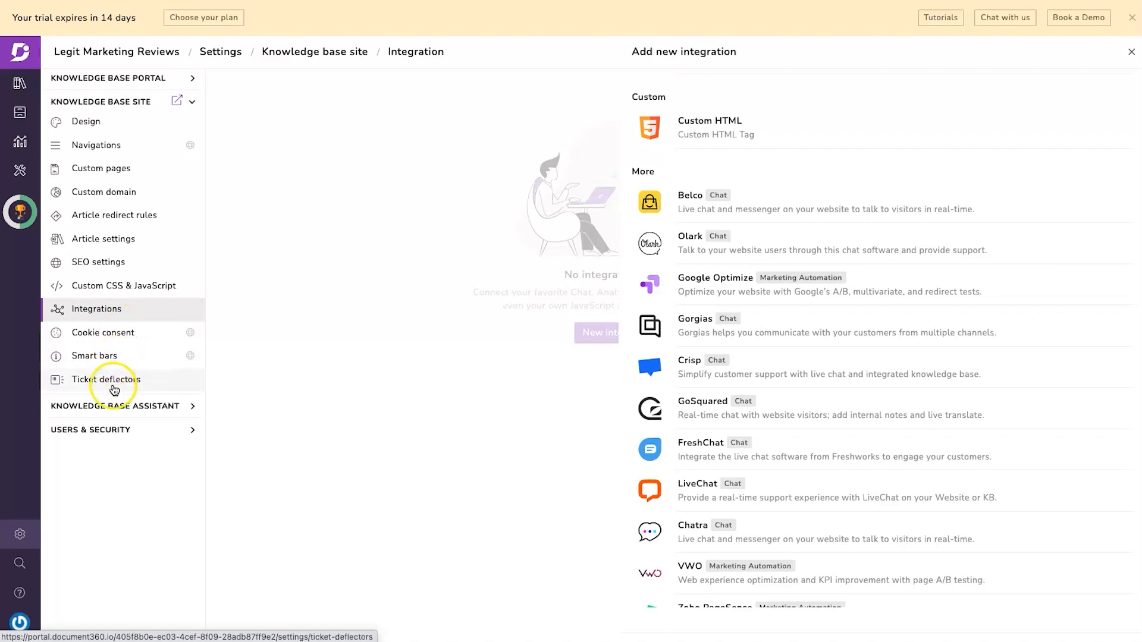
click(116, 406)
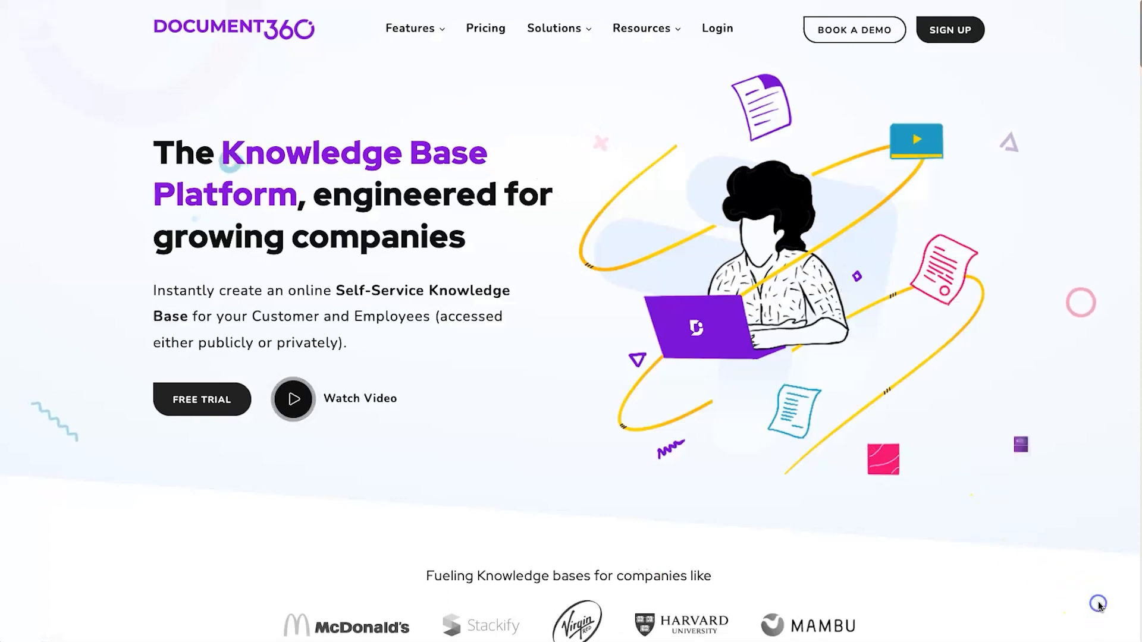
click(1098, 603)
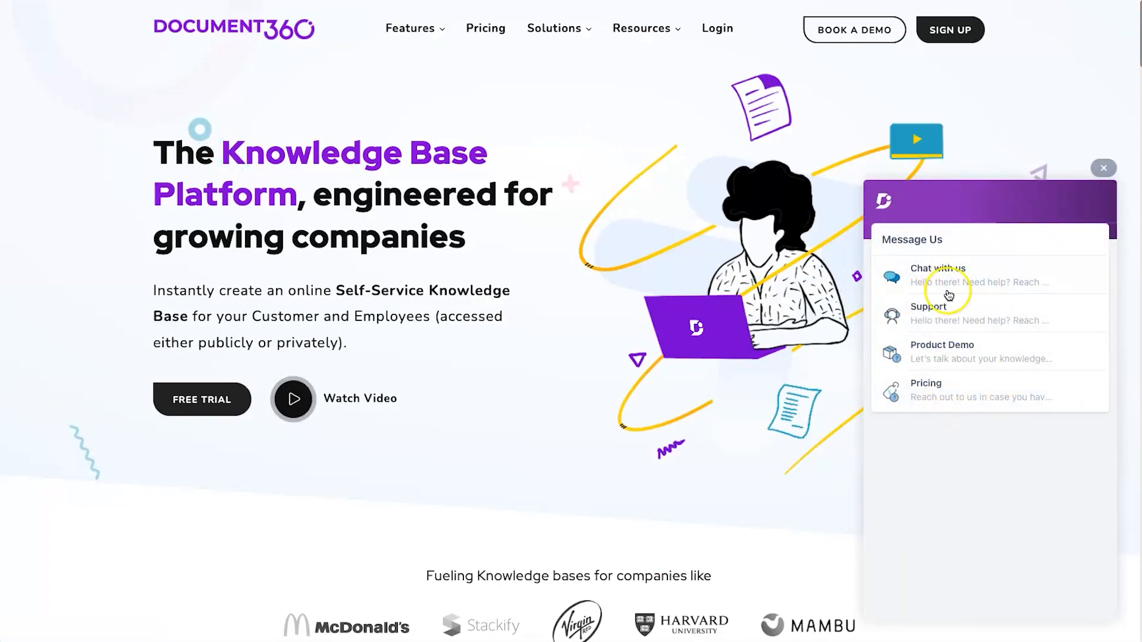
click(1103, 167)
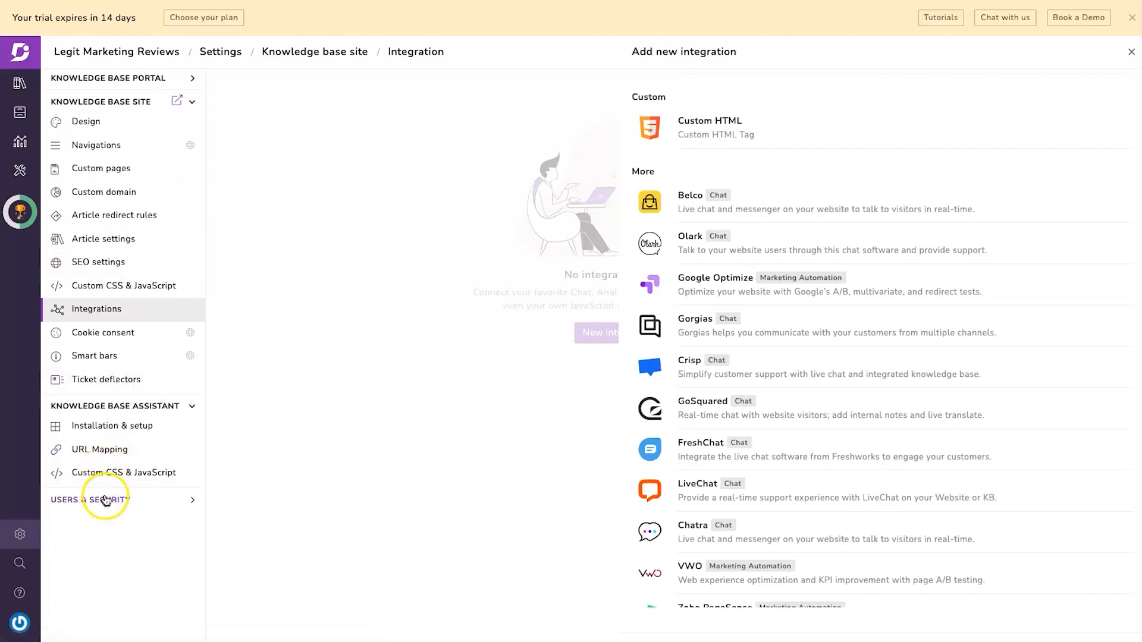
- Open Knowledge base assistant URL mapping, expand Users & Security, then return to Documentation
click(102, 455)
click(95, 475)
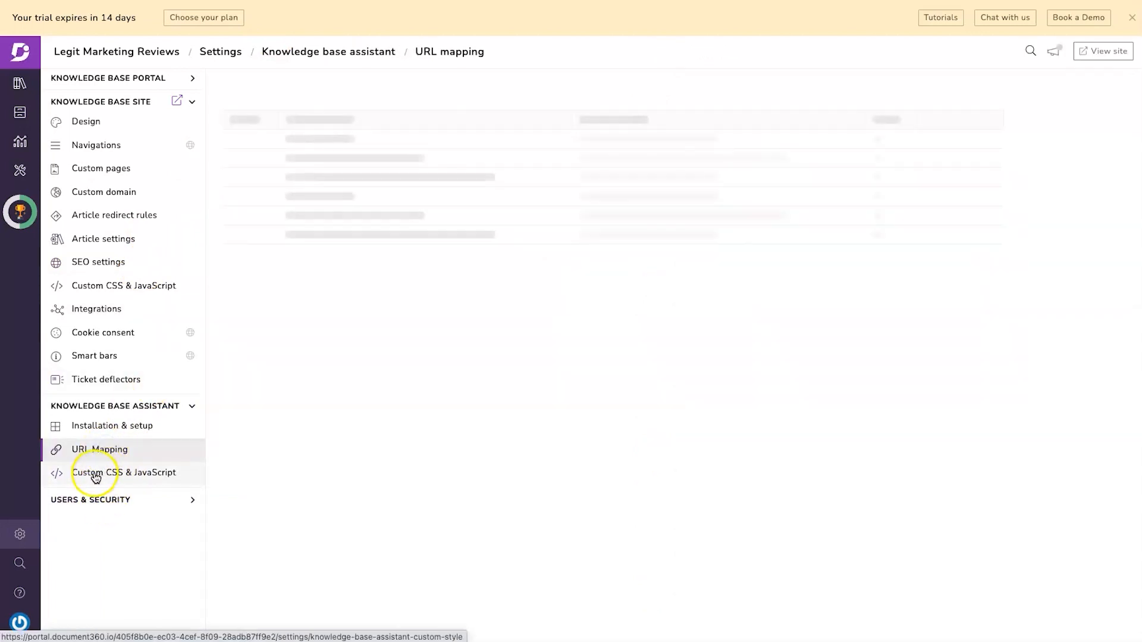
click(140, 503)
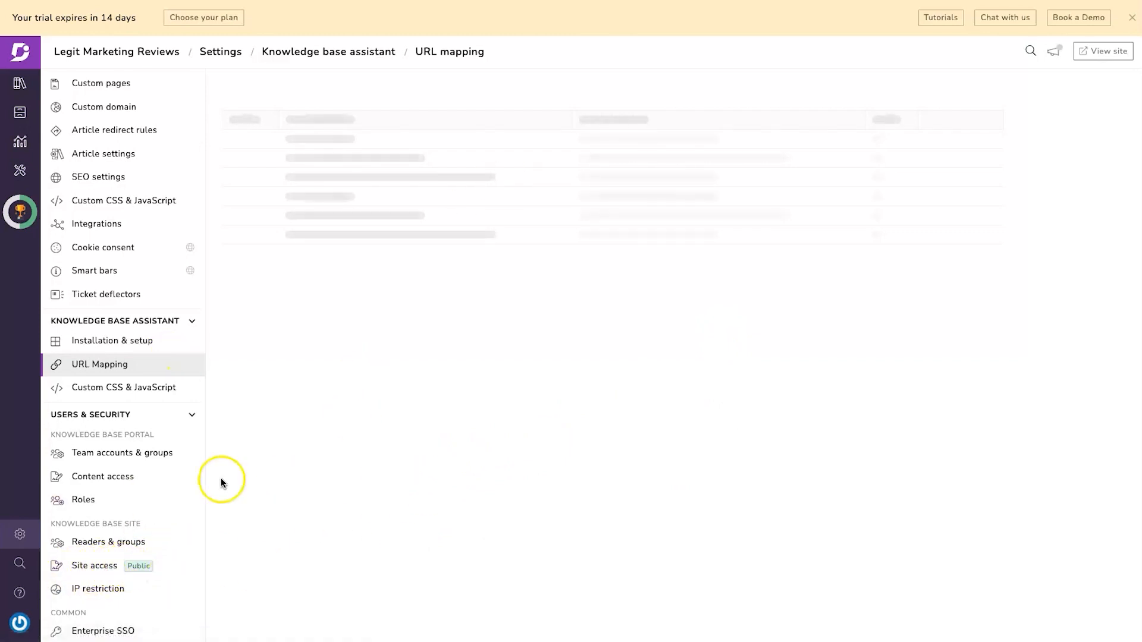
click(20, 89)
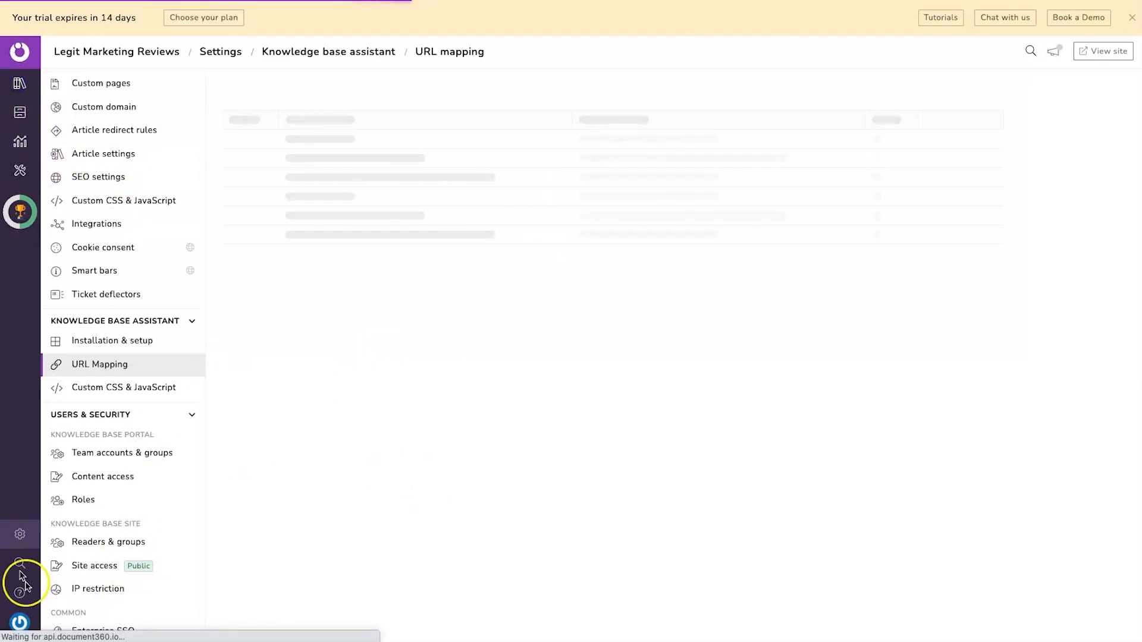